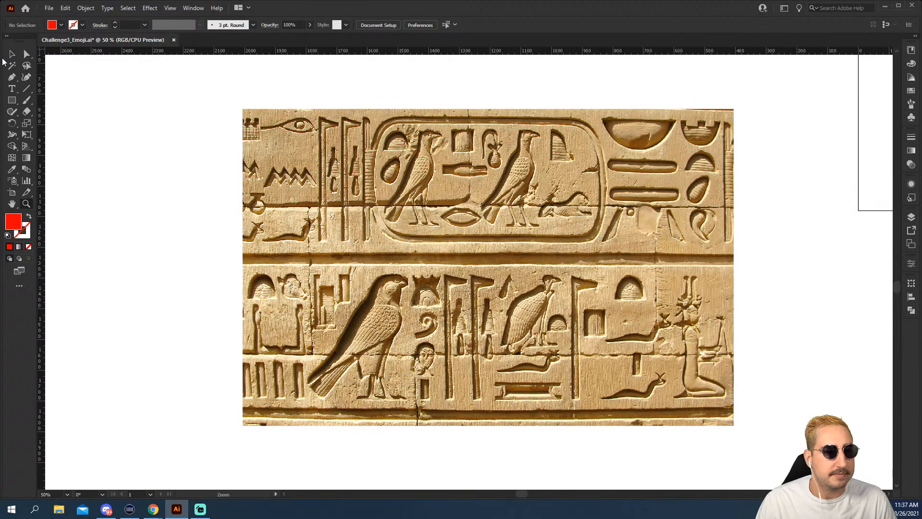
# Draw a red fully rounded rectangle over the cartouche in the upper row of the hieroglyphics photo.
pyautogui.click(12, 54)
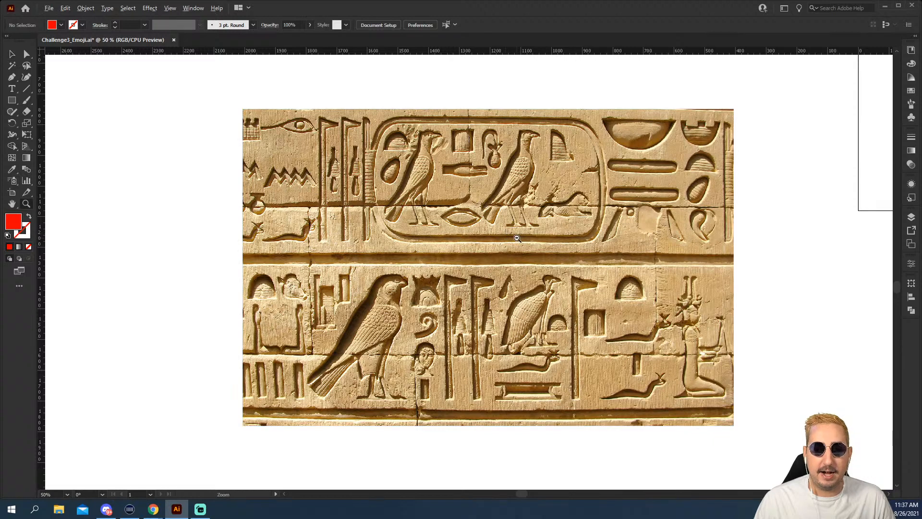
pyautogui.hotkey('ctrl', '-')
pyautogui.moveTo(524, 227); pyautogui.dragTo(483, 203)
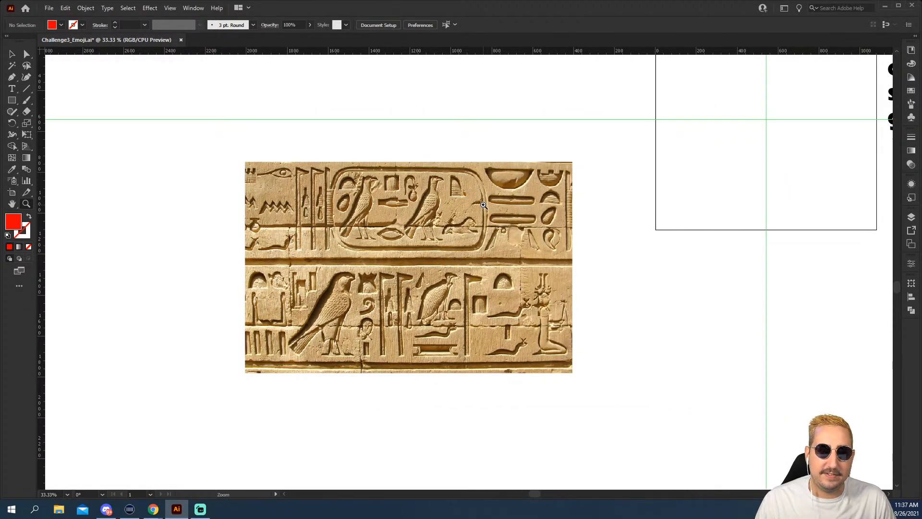
pyautogui.click(401, 177)
pyautogui.moveTo(489, 257); pyautogui.dragTo(455, 178)
pyautogui.press('m')
pyautogui.moveTo(330, 179)
pyautogui.mouseDown()
pyautogui.moveTo(561, 298)
pyautogui.moveTo(481, 233)
pyautogui.moveTo(484, 198)
pyautogui.mouseUp()
pyautogui.press('a')
pyautogui.click(691, 230)
pyautogui.press('v')
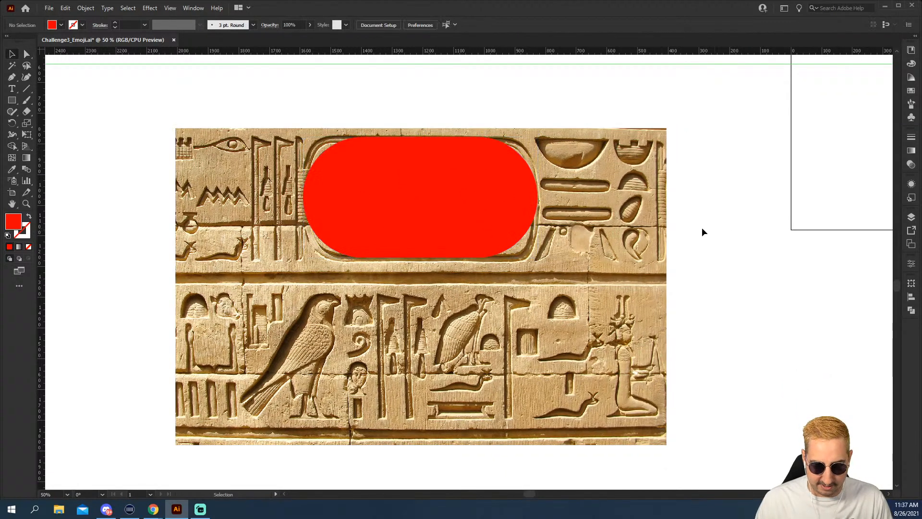
# Add a curved, pointed red tail at the lower right edge of the rounded rectangle to form a speech bubble.
pyautogui.press('b')
pyautogui.moveTo(483, 258)
pyautogui.mouseDown()
pyautogui.moveTo(515, 287)
pyautogui.moveTo(503, 226)
pyautogui.moveTo(495, 241)
pyautogui.moveTo(479, 229)
pyautogui.mouseUp()
pyautogui.press('v')
pyautogui.hotkey('shift', 'x')
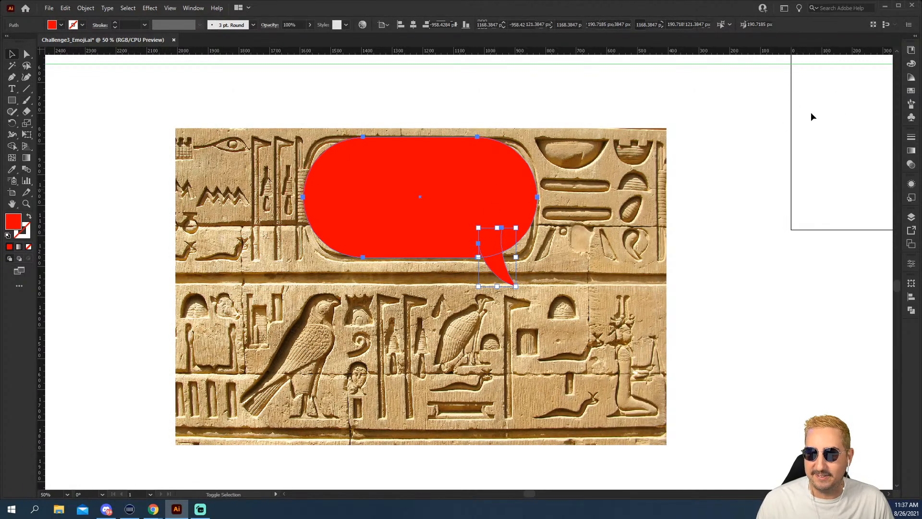
# Select the speech bubble body and tail together and fill both with medium blue.
pyautogui.hotkey('ctrl', 'a')
pyautogui.click(911, 90)
pyautogui.click(836, 75)
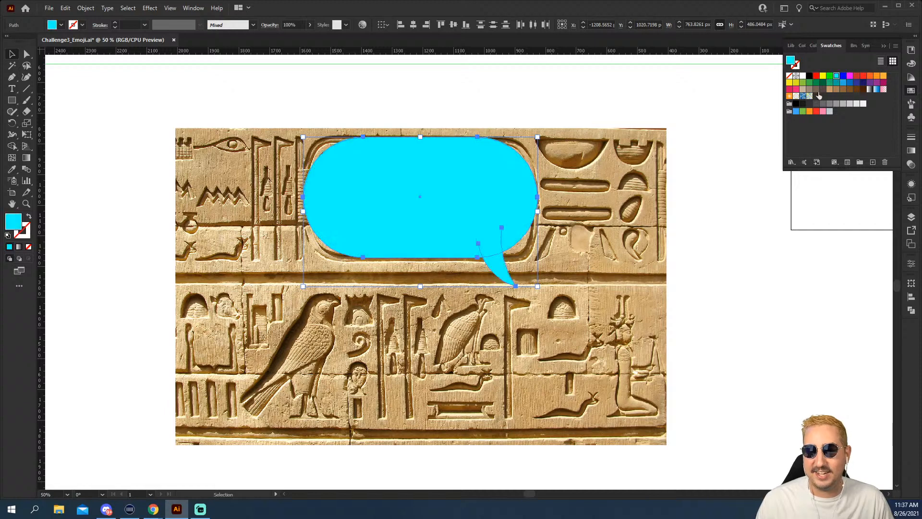
pyautogui.click(843, 82)
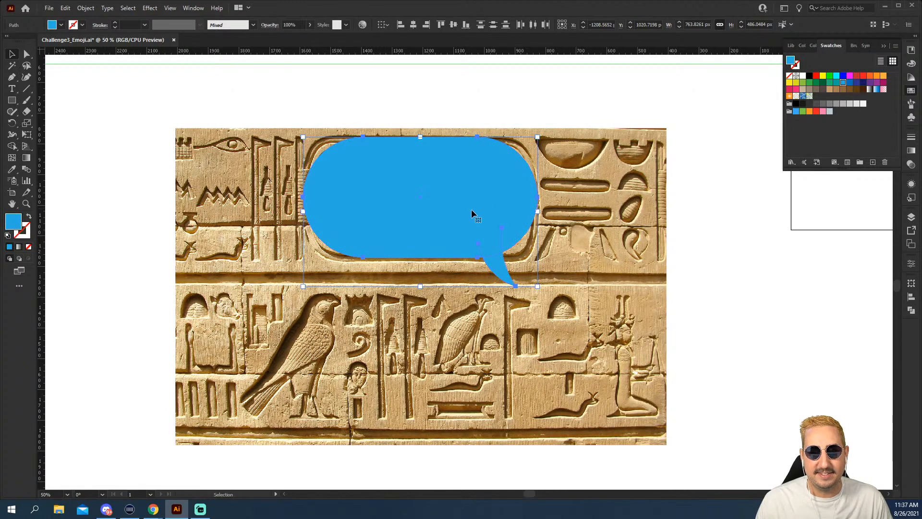
# Move the blue speech bubble off the photo to its right side and delete it.
pyautogui.moveTo(471, 209); pyautogui.dragTo(842, 219)
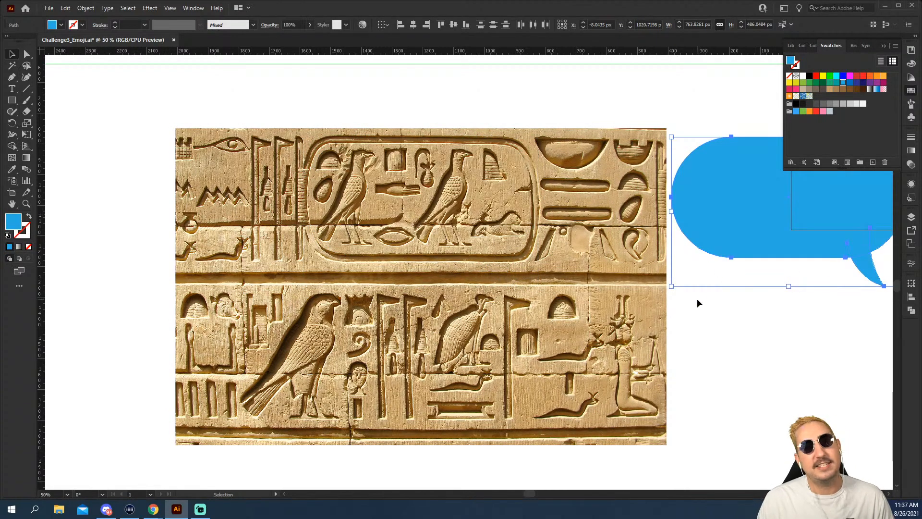
pyautogui.moveTo(697, 298); pyautogui.dragTo(527, 275)
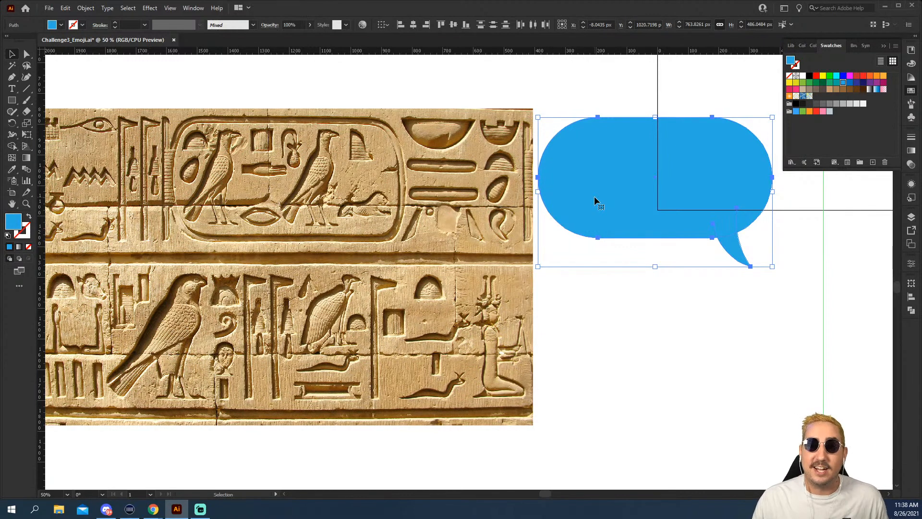
pyautogui.press('Delete')
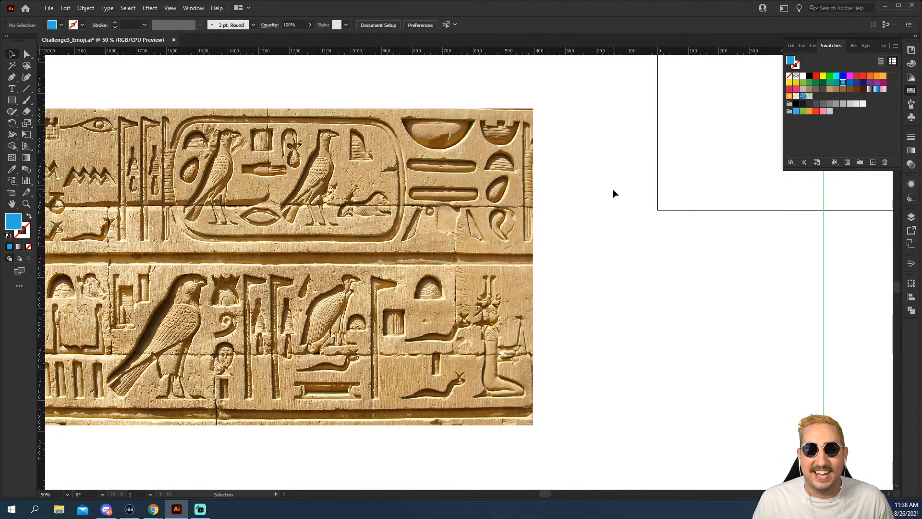
# Draw a circle about 918 px in diameter centred on the guide intersection of the empty artboard.
pyautogui.moveTo(632, 249); pyautogui.dragTo(359, 393)
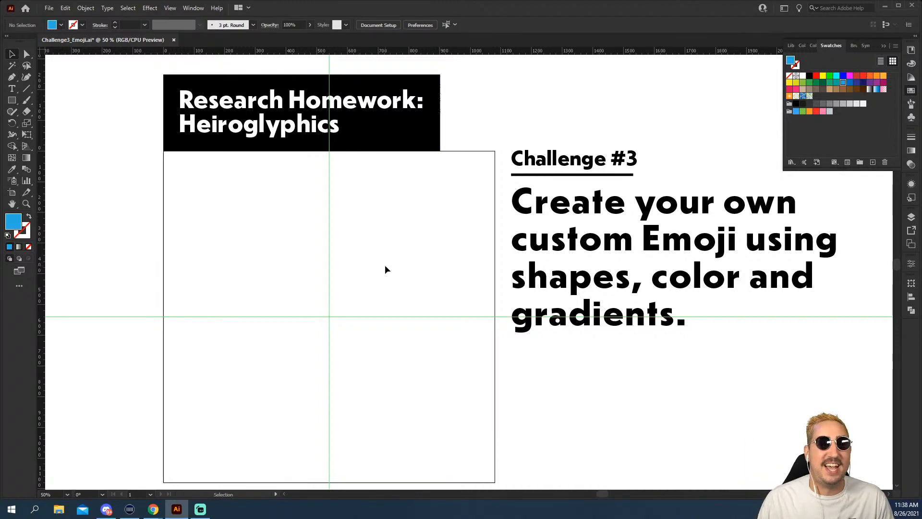
pyautogui.moveTo(383, 289); pyautogui.dragTo(419, 264)
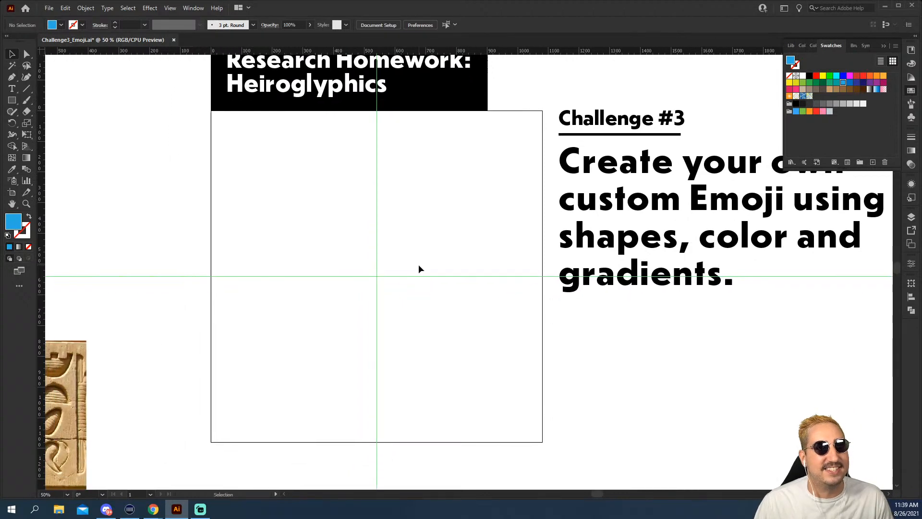
pyautogui.press('l')
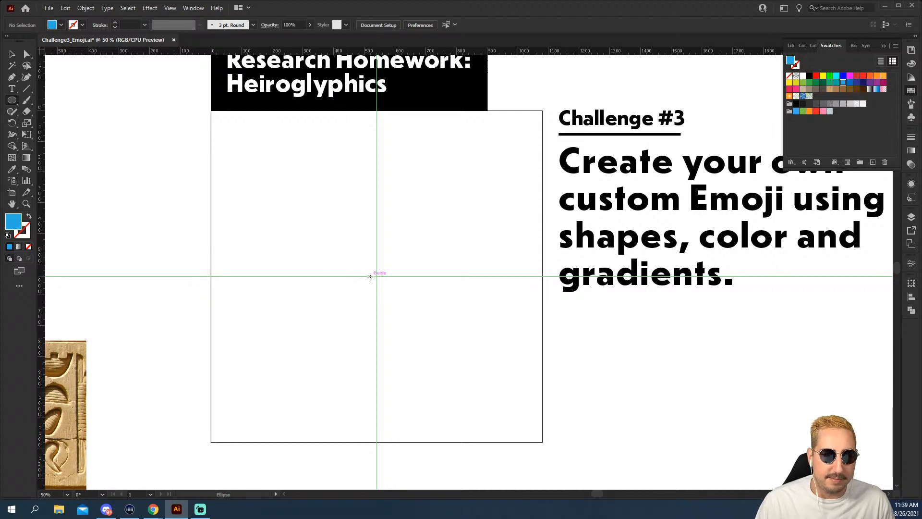
pyautogui.moveTo(375, 276); pyautogui.dragTo(261, 136)
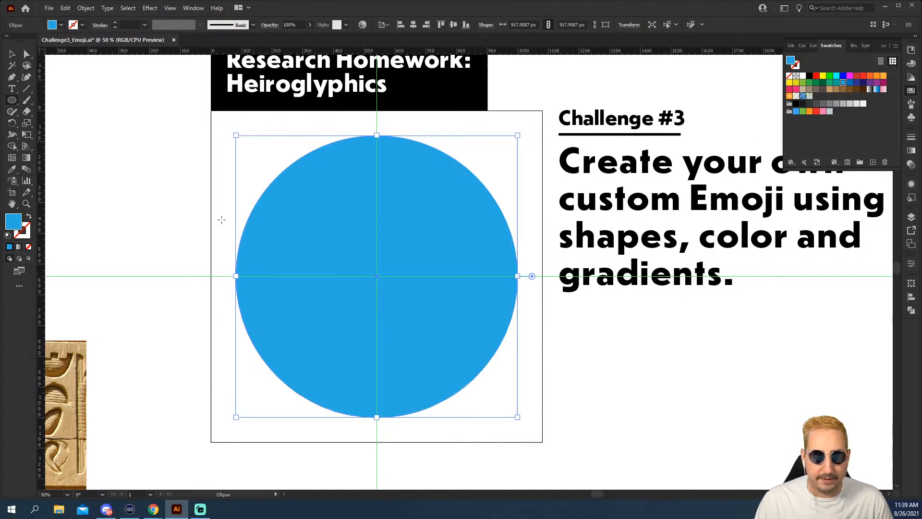
# Fill the large circle with orange-yellow F9C023 and deselect it.
pyautogui.click(789, 83)
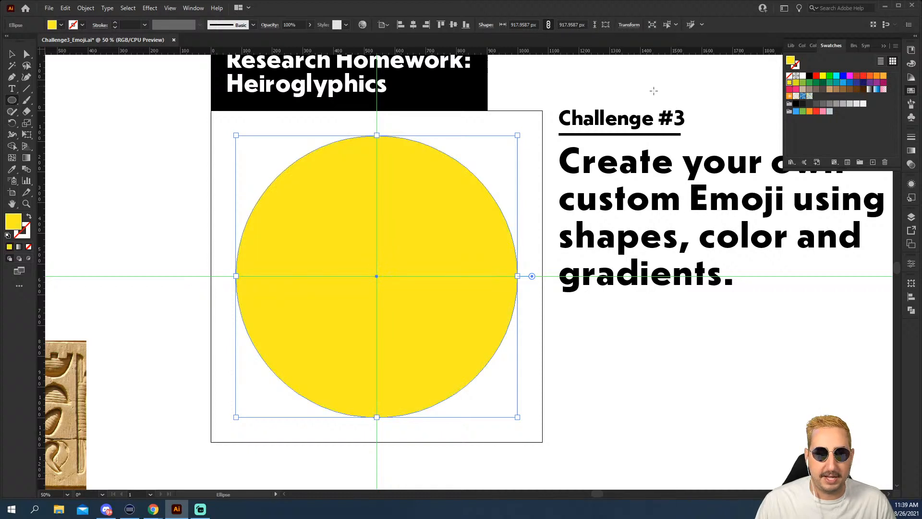
pyautogui.click(796, 83)
pyautogui.click(790, 84)
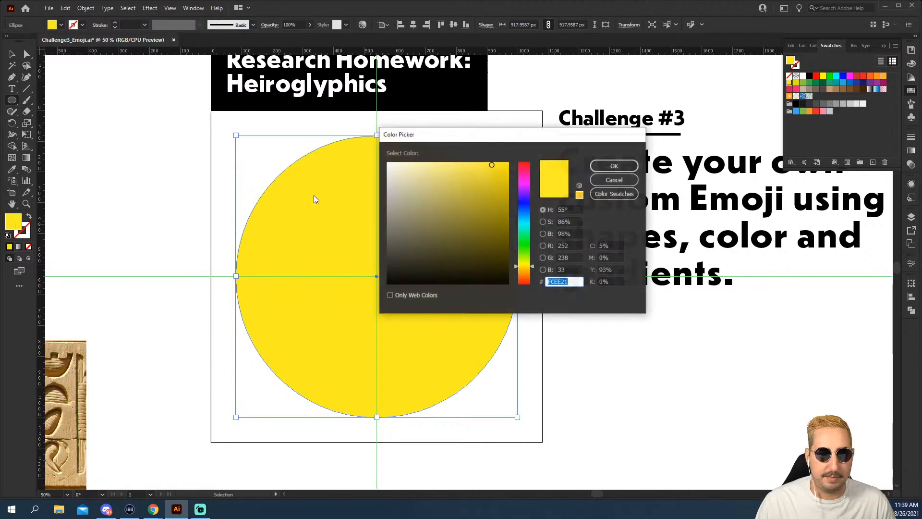
pyautogui.doubleClick(19, 222)
pyautogui.click(526, 269)
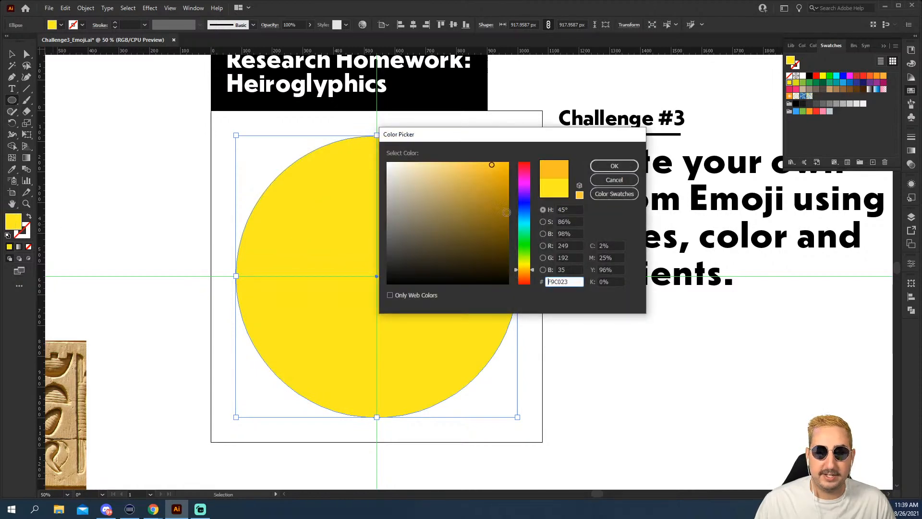
pyautogui.click(614, 166)
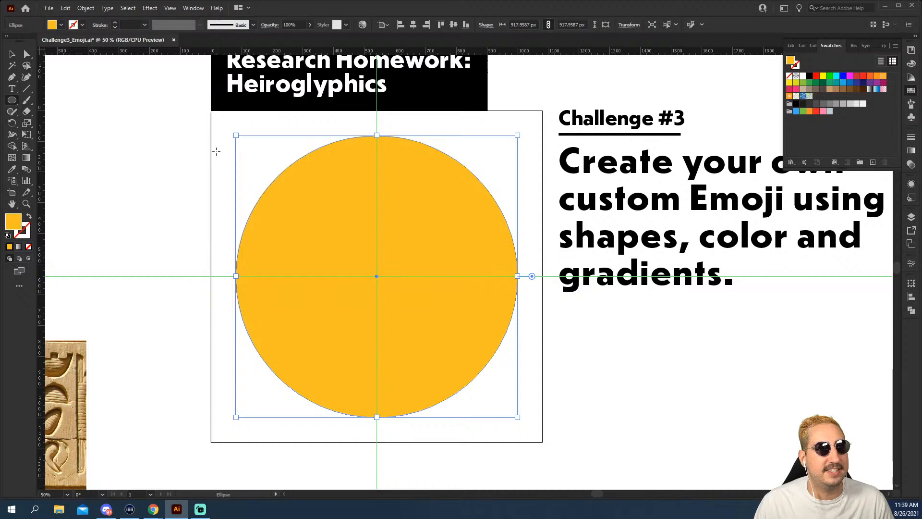
pyautogui.press('v')
pyautogui.click(165, 183)
# Draw an ellipse about 269 by 303 px in the face's upper left, with its bounds touching both centre guides.
pyautogui.moveTo(376, 255); pyautogui.dragTo(390, 234)
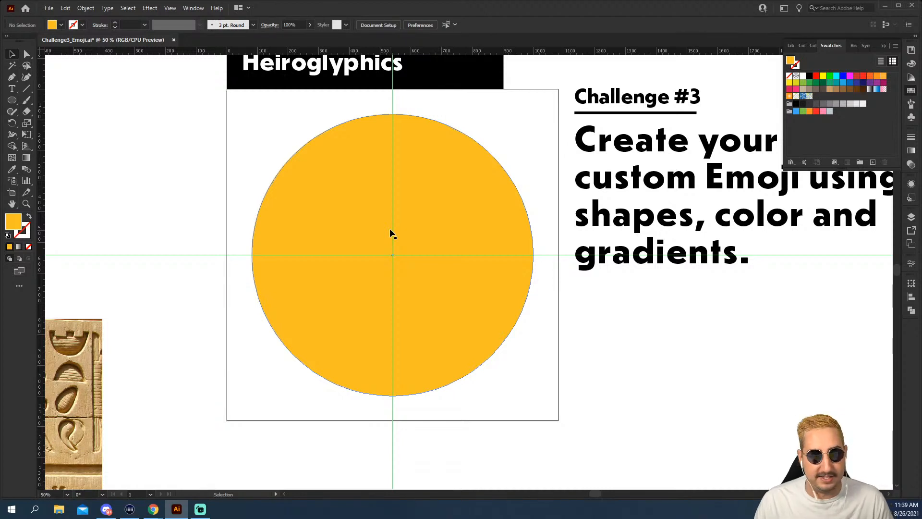
pyautogui.click(13, 100)
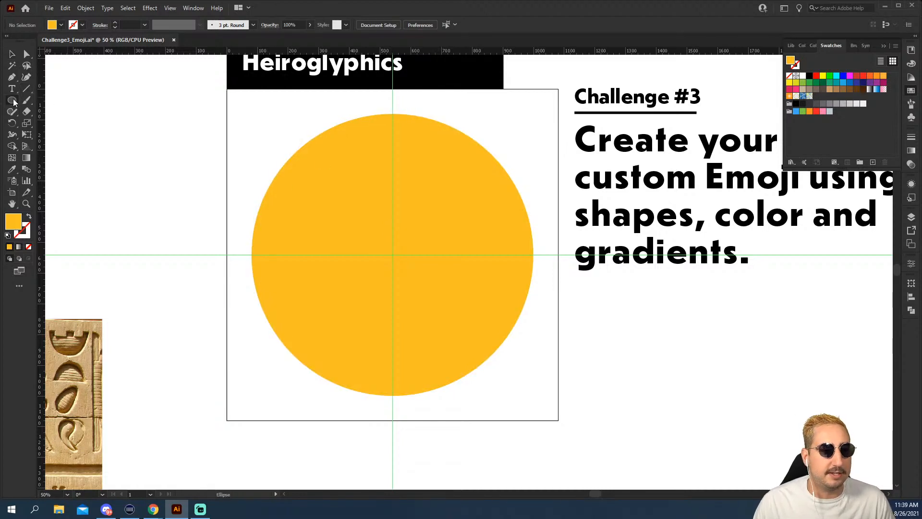
pyautogui.moveTo(309, 165); pyautogui.dragTo(393, 254)
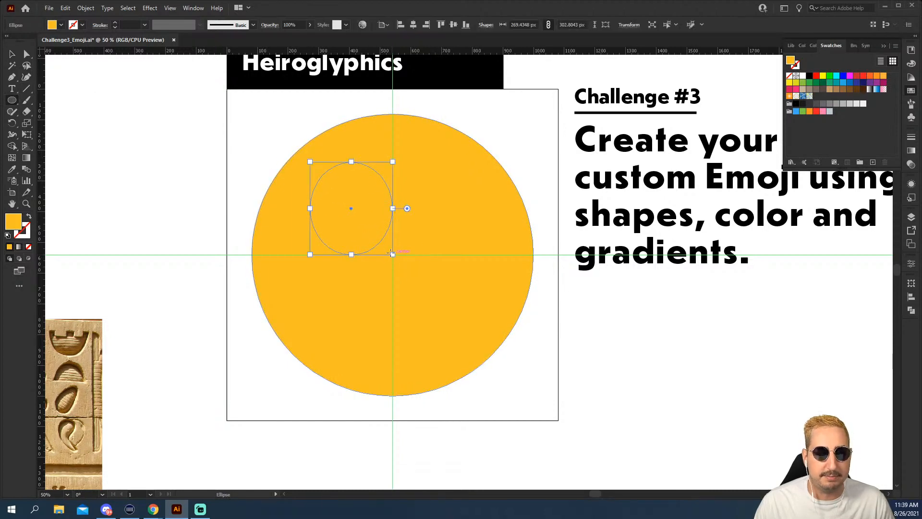
pyautogui.press('v')
# Duplicate the ellipse directly across the vertical guide and fill both ellipses with black.
pyautogui.moveTo(362, 169); pyautogui.dragTo(445, 169)
pyautogui.keyDown('shift'); pyautogui.click(375, 177); pyautogui.keyUp('shift')
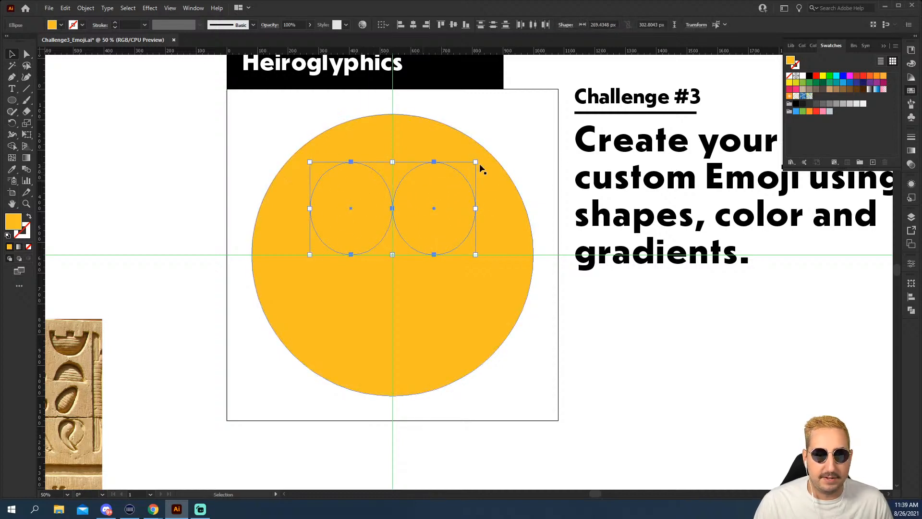
pyautogui.click(809, 77)
pyautogui.click(192, 144)
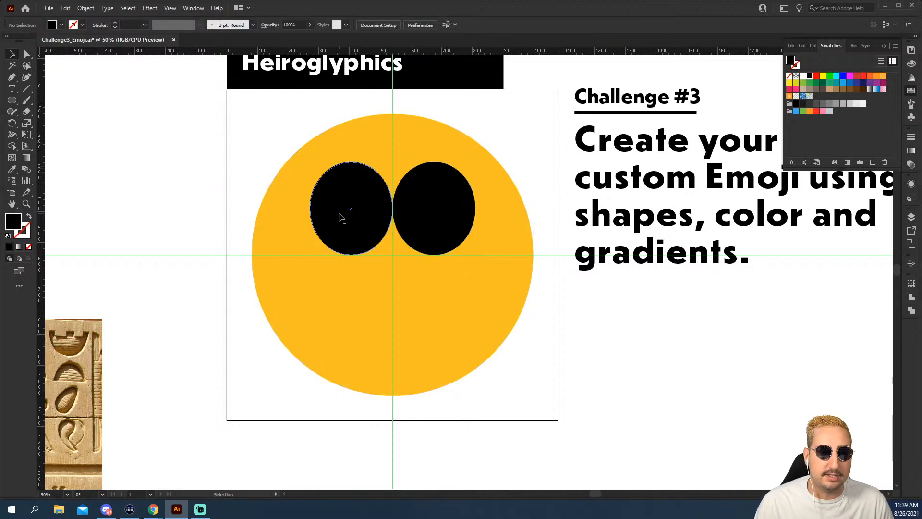
# Narrow the left black ellipse to about 212 px wide from its outer side and delete the right ellipse.
pyautogui.click(342, 215)
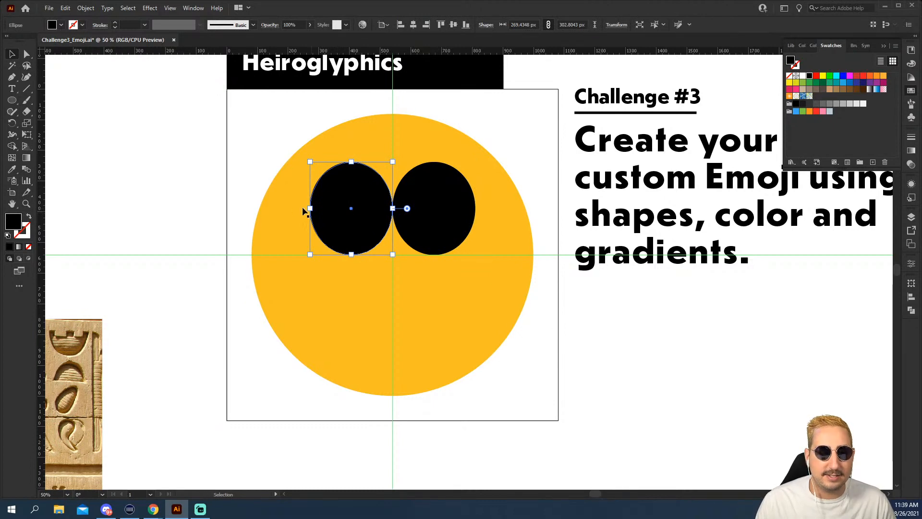
pyautogui.moveTo(308, 208); pyautogui.dragTo(327, 208)
pyautogui.hotkey('ctrl', 'z')
pyautogui.click(412, 204)
pyautogui.press('Delete')
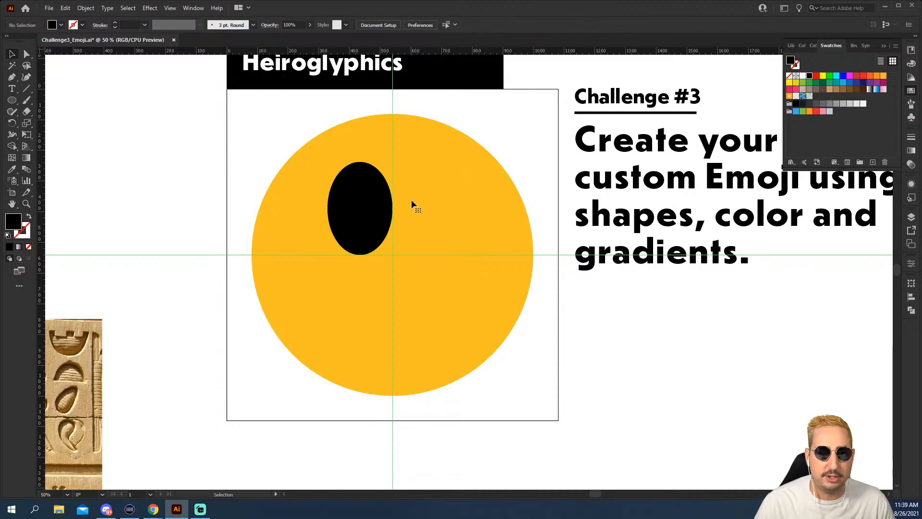
# Nudge the remaining black eye to the left, leaving a gap between it and the vertical guide.
pyautogui.click(376, 221)
pyautogui.press('Left')
pyautogui.press('Left')
pyautogui.press('Left')
pyautogui.press('Left')
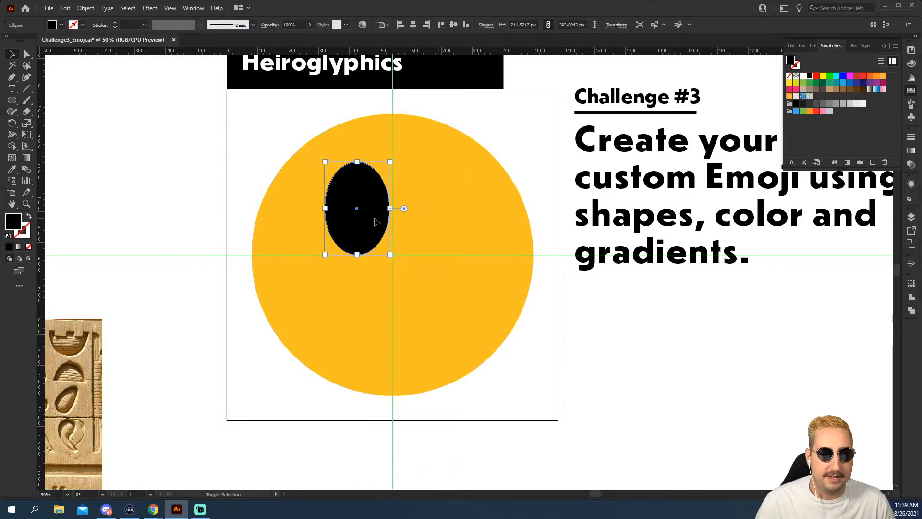
pyautogui.press('Left')
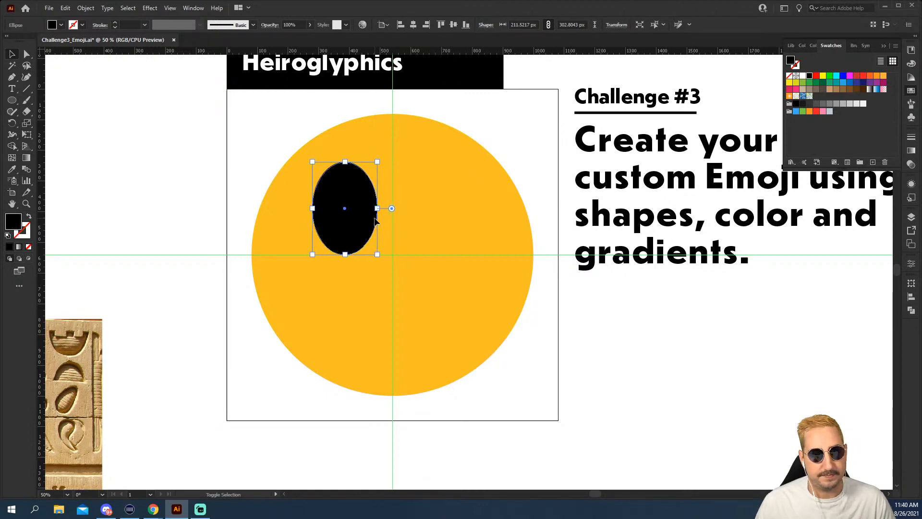
# Duplicate the left eye horizontally to the other side of the vertical guide with a matching gap.
pyautogui.moveTo(344, 195); pyautogui.dragTo(424, 195)
pyautogui.hotkey('shift', 'Right')
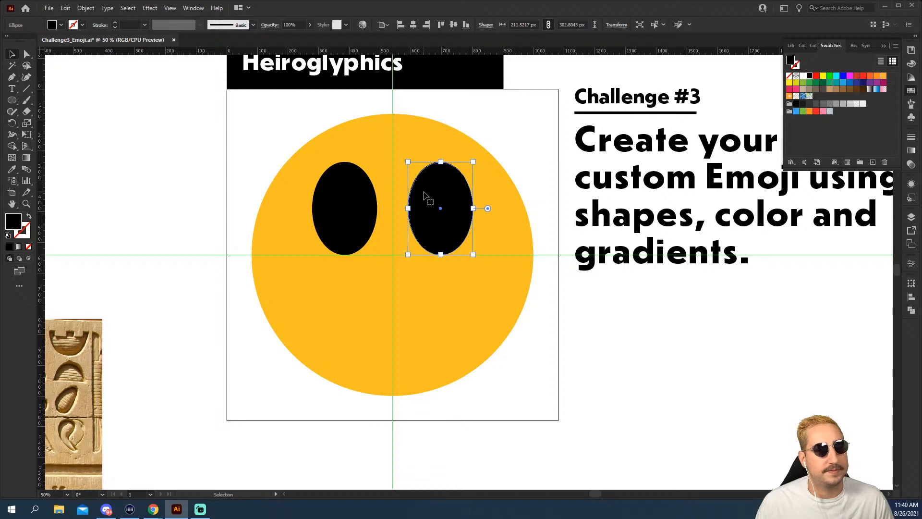
pyautogui.moveTo(427, 222); pyautogui.dragTo(414, 130)
pyautogui.moveTo(483, 179); pyautogui.dragTo(484, 239)
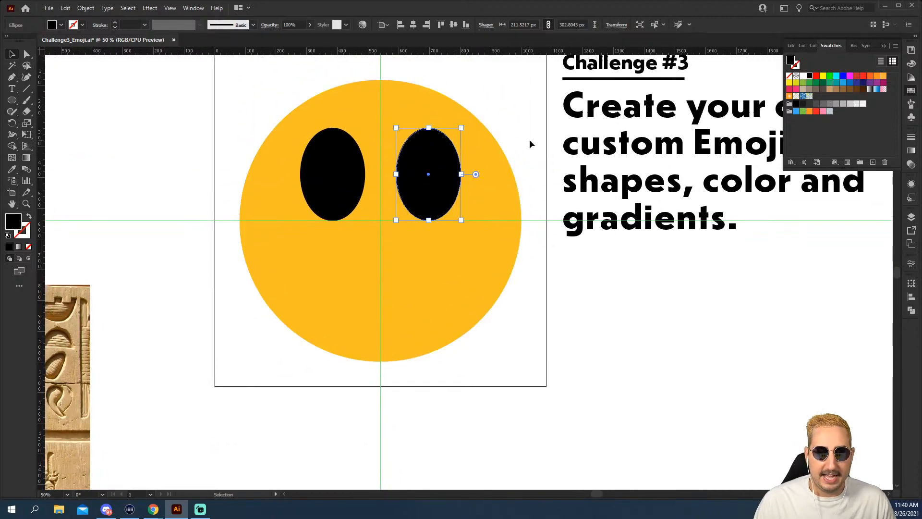
pyautogui.click(529, 139)
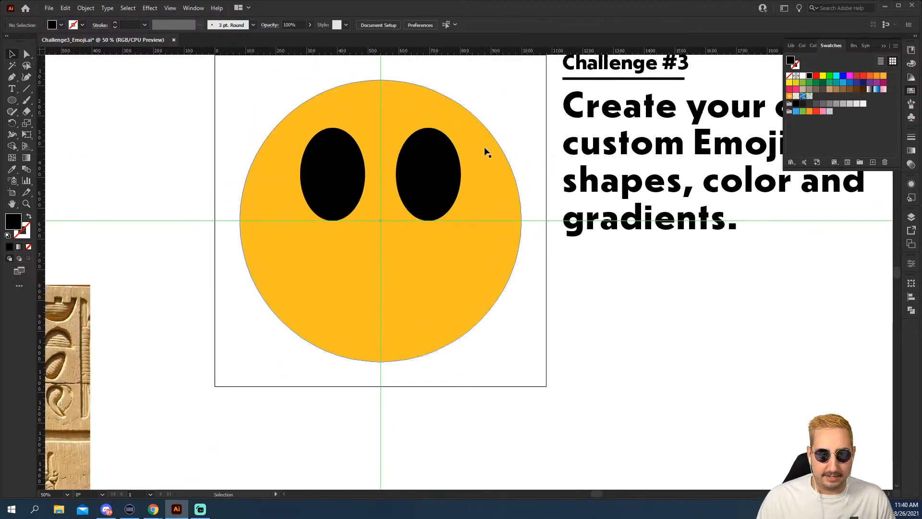
# Draw a smaller circle about 740 px in diameter, in the face's orange-yellow, centred on the guide intersection.
pyautogui.click(485, 145)
pyautogui.click(13, 101)
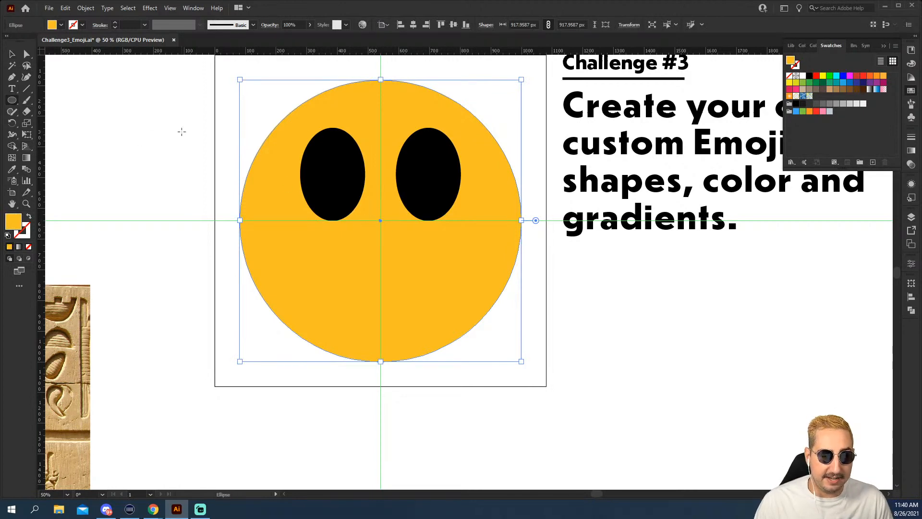
pyautogui.hotkey('ctrl', 'shift', 'a')
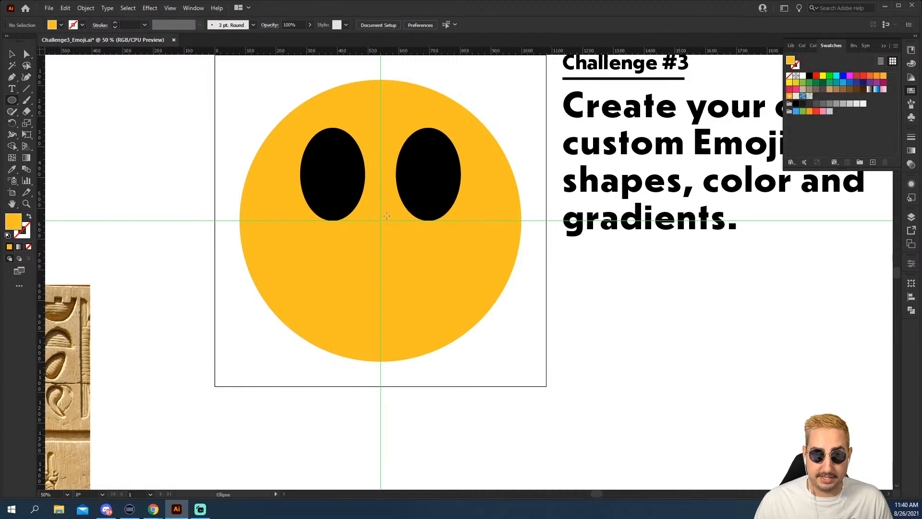
pyautogui.moveTo(381, 221); pyautogui.dragTo(273, 106)
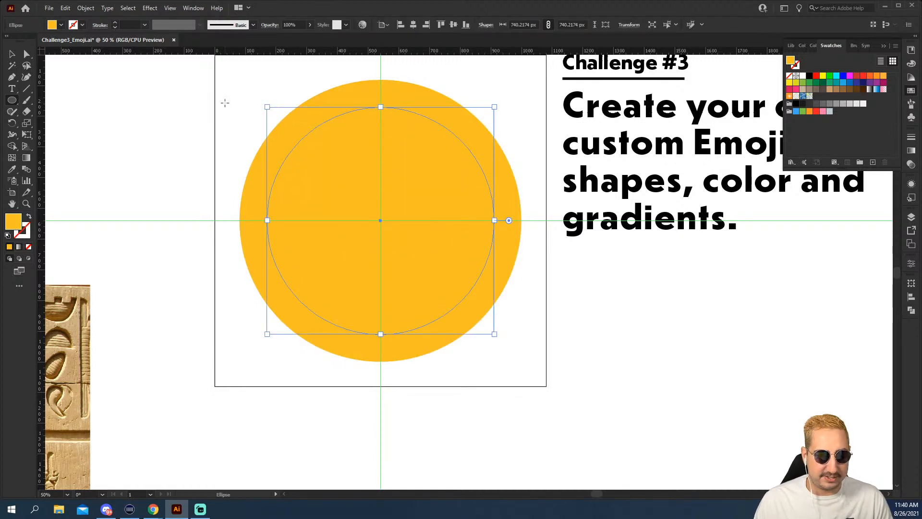
# Draw a rectangle about 1138 by 500 px covering the inner circle down to just below the horizontal guide.
pyautogui.press('m')
pyautogui.moveTo(204, 91); pyautogui.dragTo(554, 246)
pyautogui.press('v')
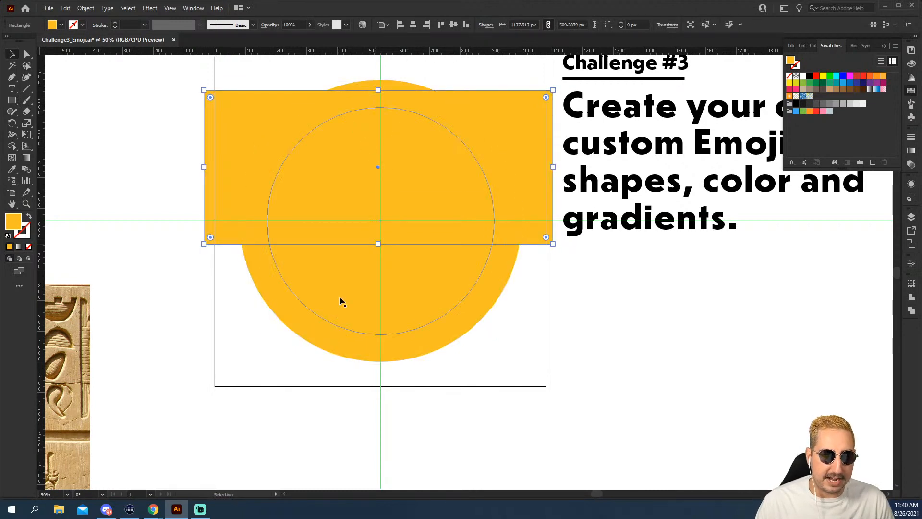
# Cut away the part of the inner circle covered by the rectangle using Shape Builder, leaving only a half-round mouth shape.
pyautogui.keyDown('shift'); pyautogui.click(346, 278); pyautogui.keyUp('shift')
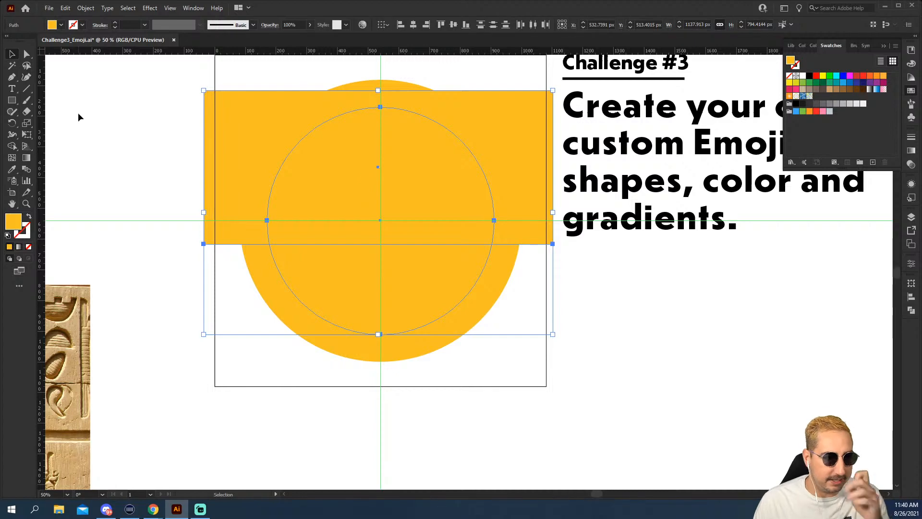
pyautogui.click(12, 146)
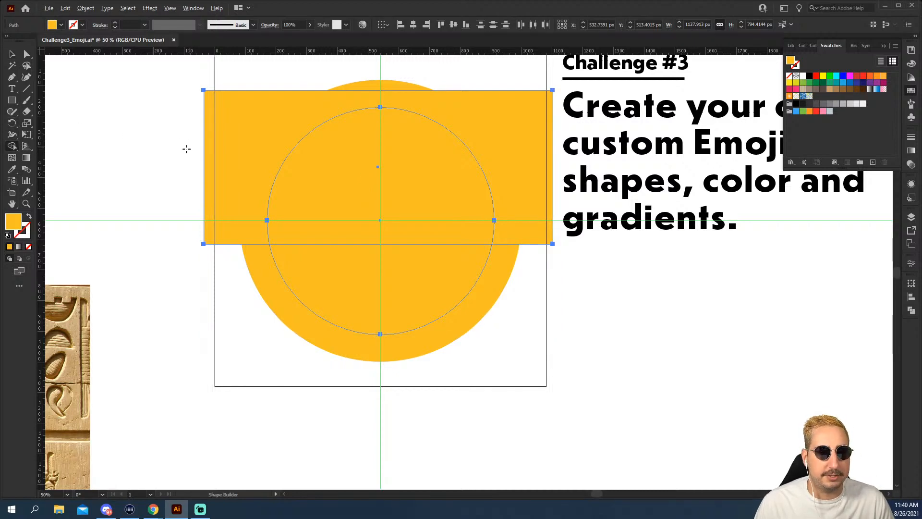
pyautogui.moveTo(180, 153); pyautogui.dragTo(543, 145)
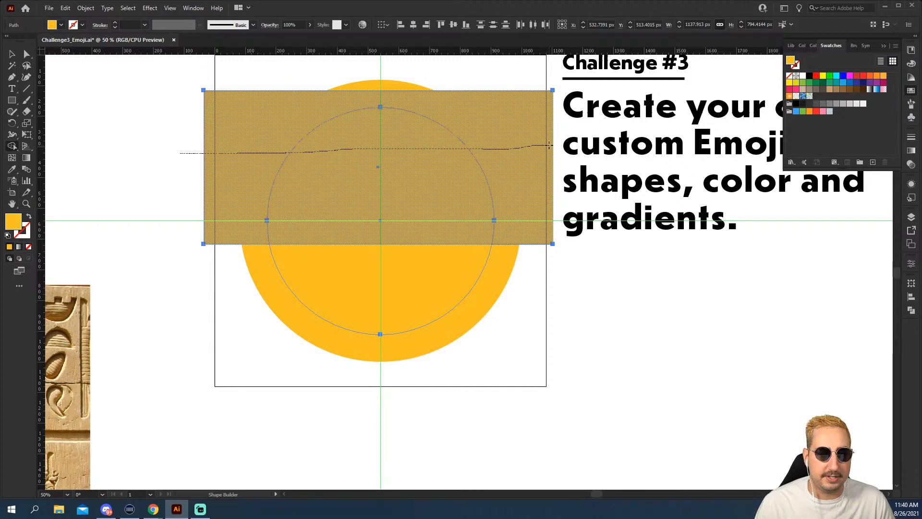
pyautogui.moveTo(549, 145); pyautogui.dragTo(549, 145)
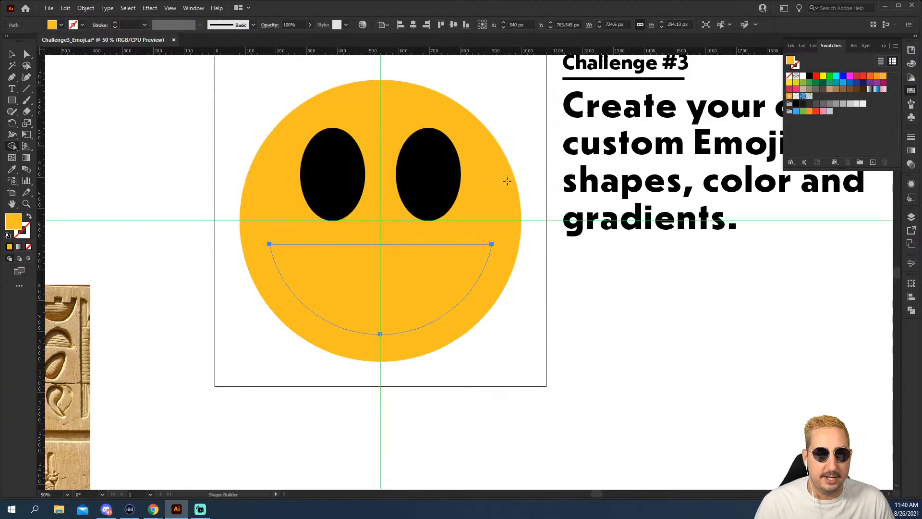
# Fill the mouth shape with black sampled from the left eye, and deselect it.
pyautogui.press('i')
pyautogui.click(346, 179)
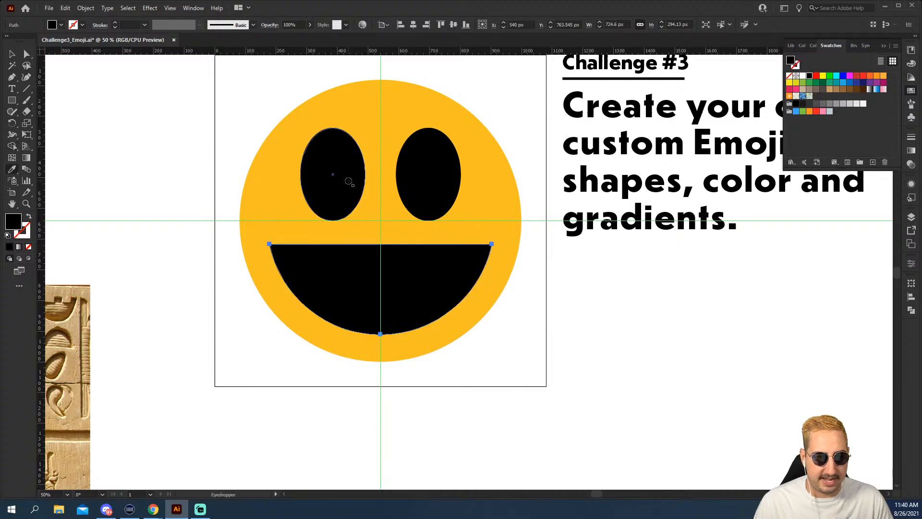
pyautogui.press('v')
pyautogui.click(604, 284)
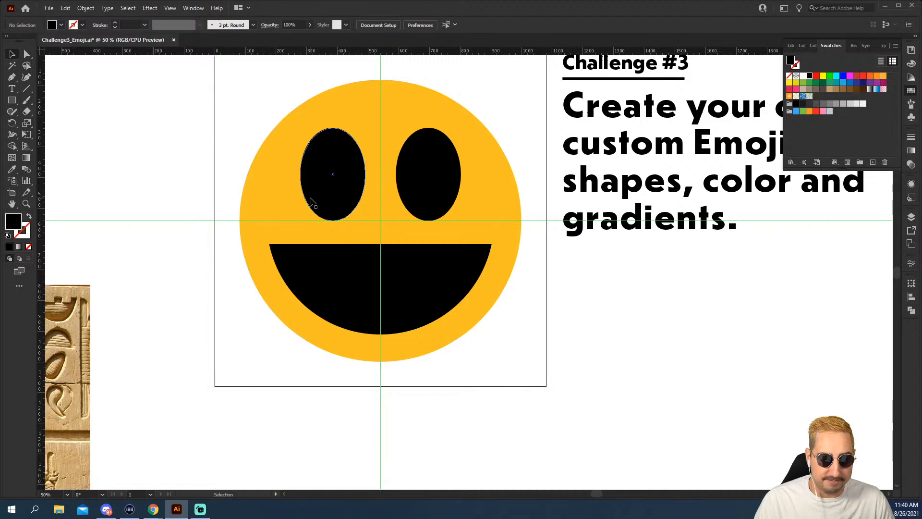
# Draw a black ellipse about 280 by 144 px over the left eye's lower end and duplicate it onto the right eye.
pyautogui.press('l')
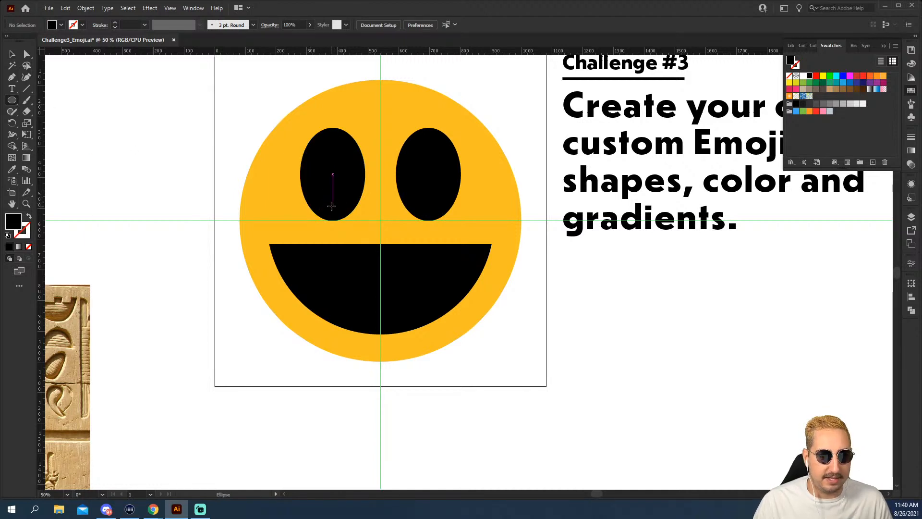
pyautogui.moveTo(333, 206); pyautogui.dragTo(290, 183)
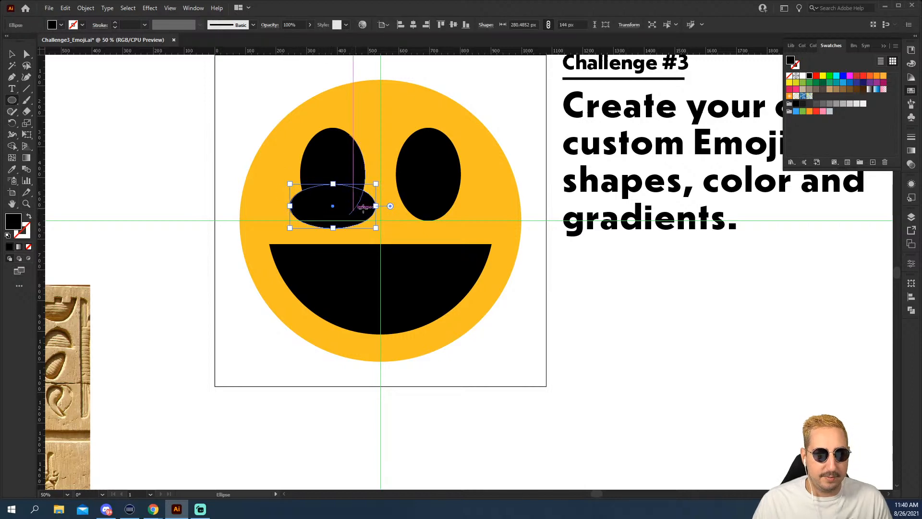
pyautogui.press('v')
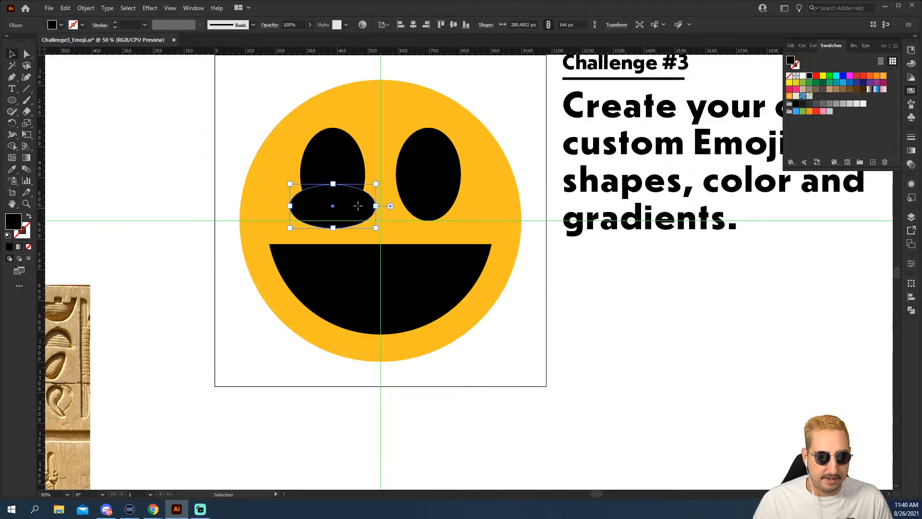
pyautogui.moveTo(359, 211); pyautogui.dragTo(454, 217)
# Subtract the overlapping ellipse from each eye with Minus Front, right eye first, to give both a curved lower edge.
pyautogui.keyDown('shift'); pyautogui.click(425, 166); pyautogui.keyUp('shift')
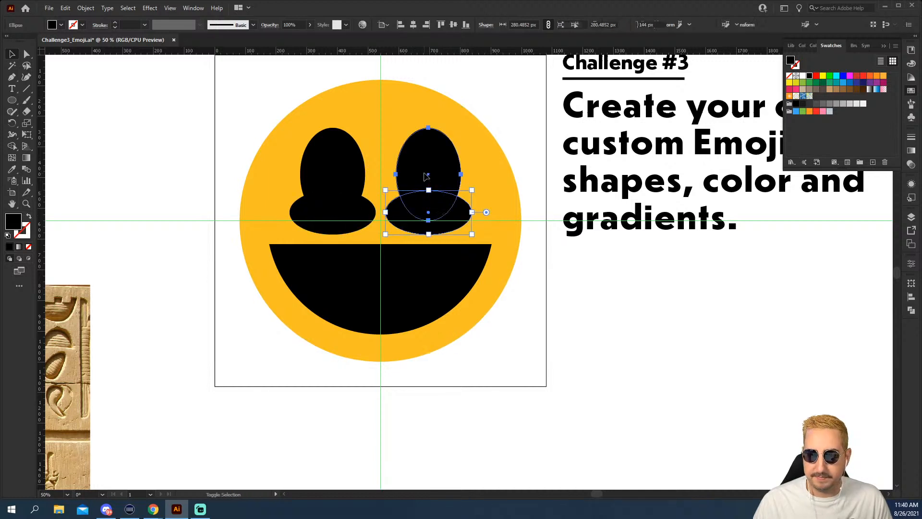
pyautogui.click(911, 309)
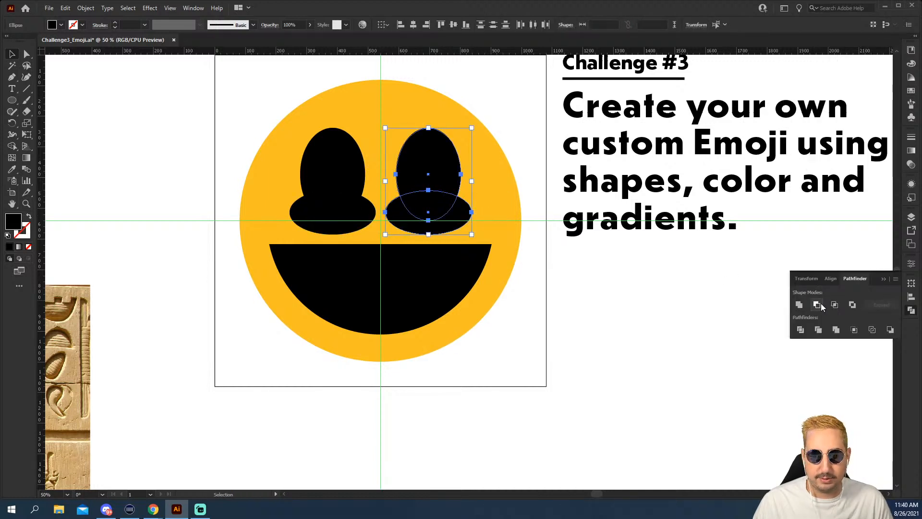
pyautogui.click(817, 305)
pyautogui.click(337, 219)
pyautogui.keyDown('shift'); pyautogui.click(331, 153); pyautogui.keyUp('shift')
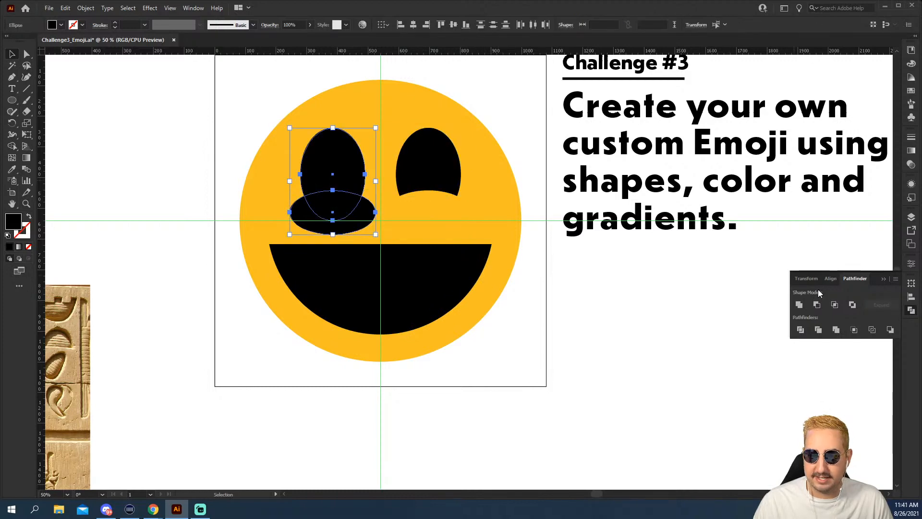
pyautogui.click(817, 305)
pyautogui.click(219, 134)
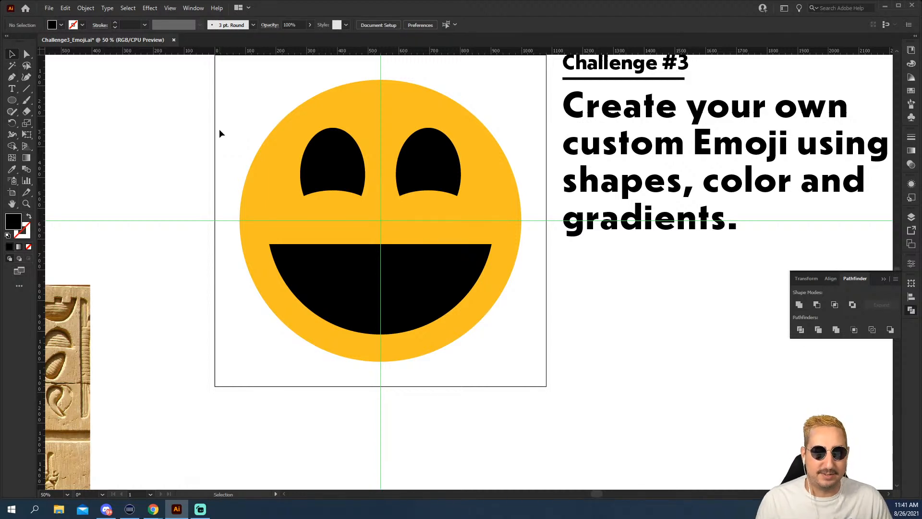
# Round the lower corners of both eyes and the upper corners of the mouth together.
pyautogui.click(366, 266)
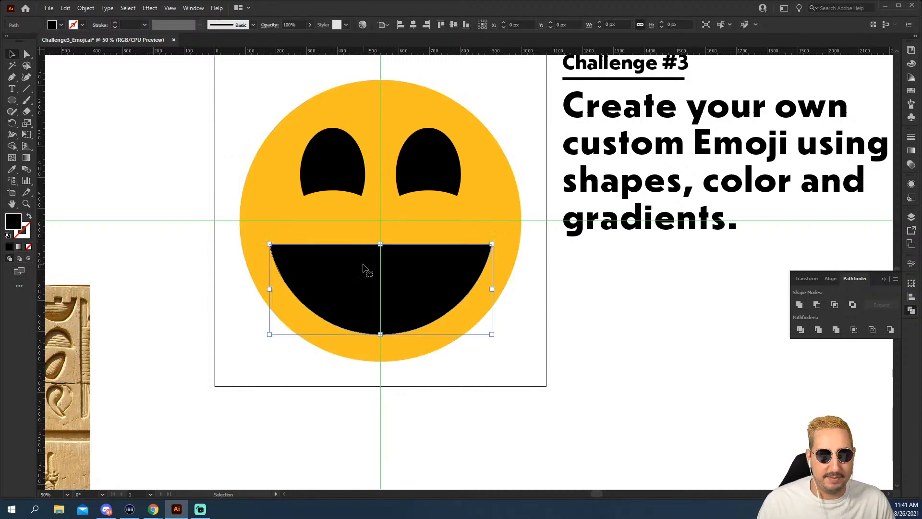
pyautogui.keyDown('shift'); pyautogui.click(347, 179); pyautogui.keyUp('shift')
pyautogui.keyDown('shift'); pyautogui.click(425, 173); pyautogui.keyUp('shift')
pyautogui.press('a')
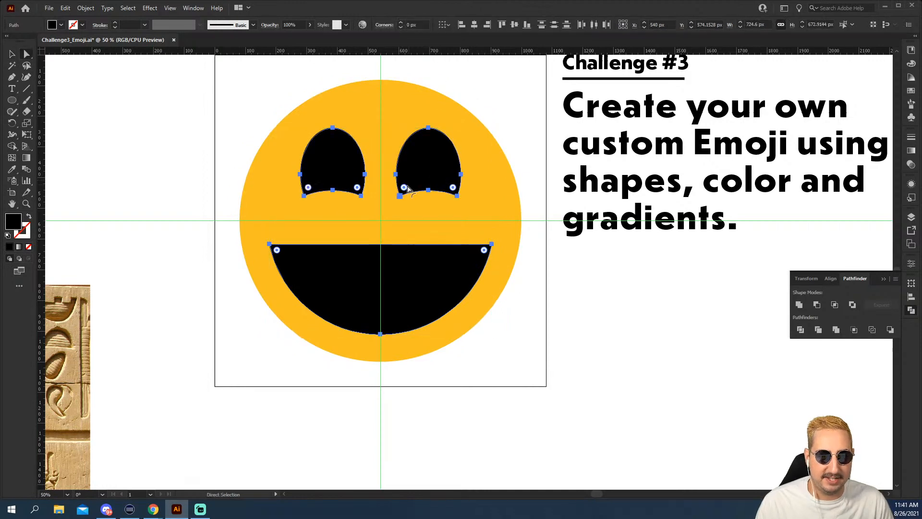
pyautogui.moveTo(405, 188); pyautogui.dragTo(408, 184)
pyautogui.click(597, 333)
pyautogui.press('v')
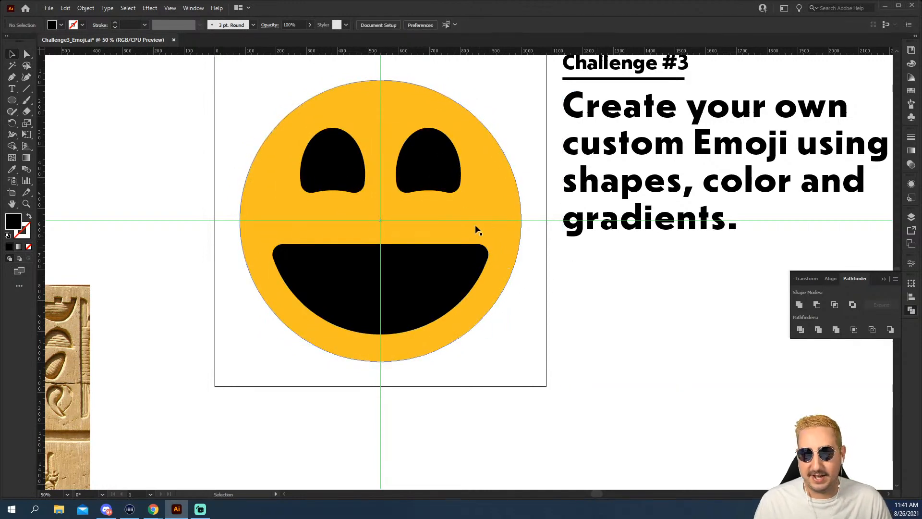
# Recolor the mouth shape with the red swatch and deselect it.
pyautogui.click(456, 302)
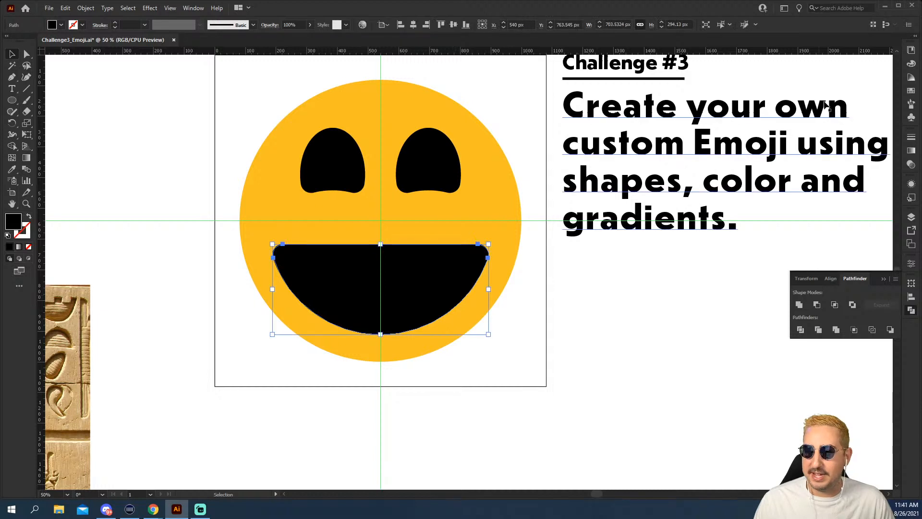
pyautogui.click(911, 91)
pyautogui.click(857, 76)
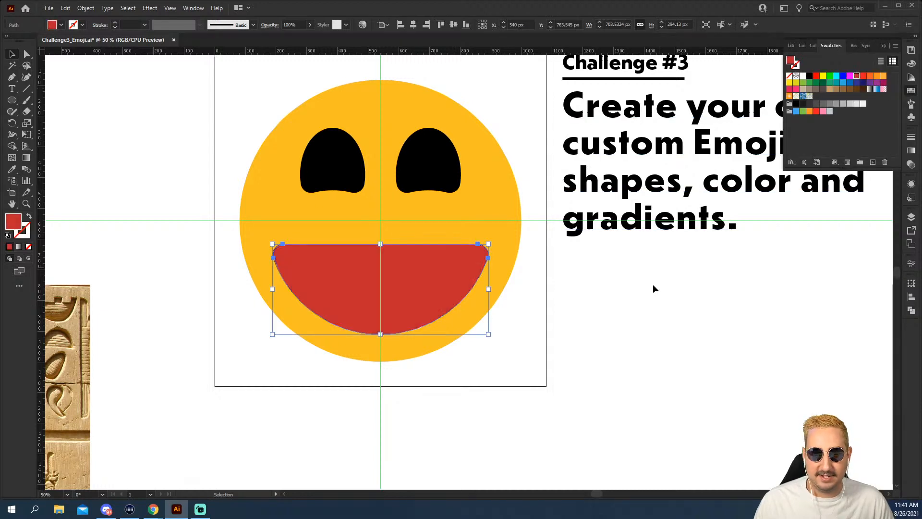
pyautogui.click(650, 317)
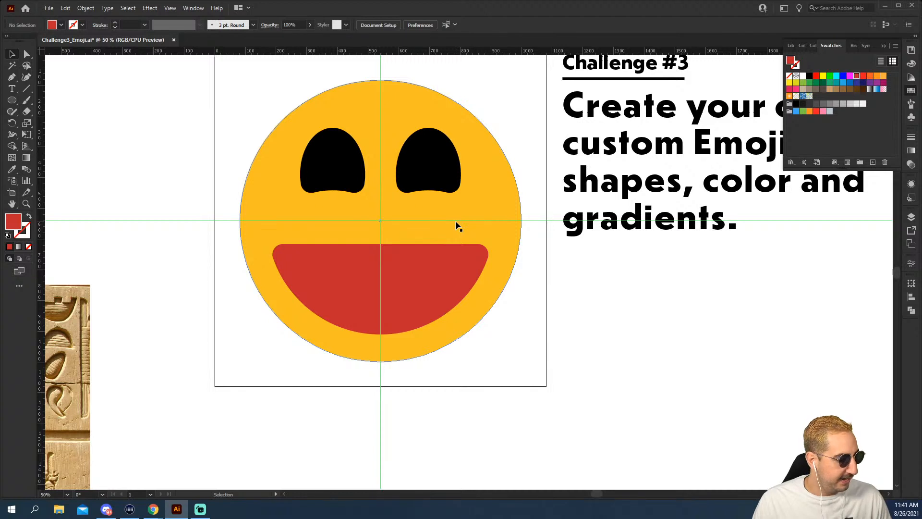
# Fill the large face circle with the default white-to-black linear gradient and deselect it.
pyautogui.click(485, 211)
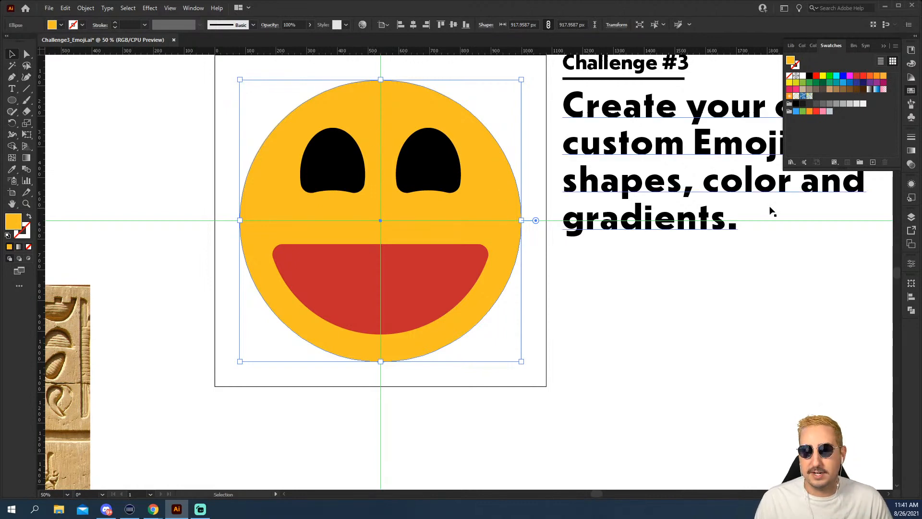
pyautogui.click(910, 152)
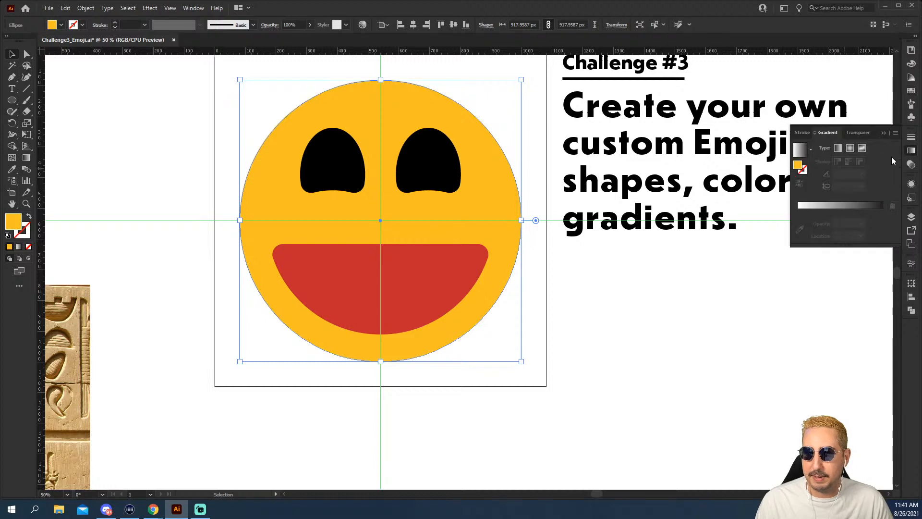
pyautogui.click(800, 152)
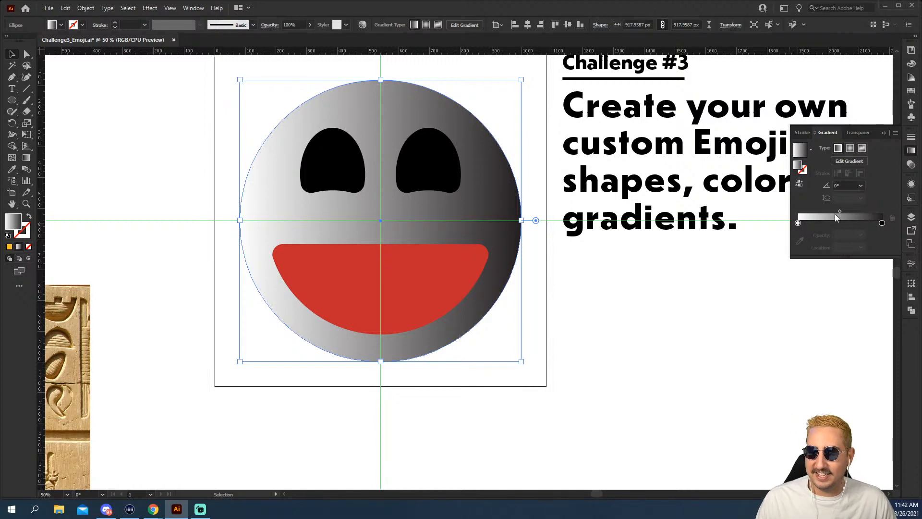
pyautogui.click(487, 109)
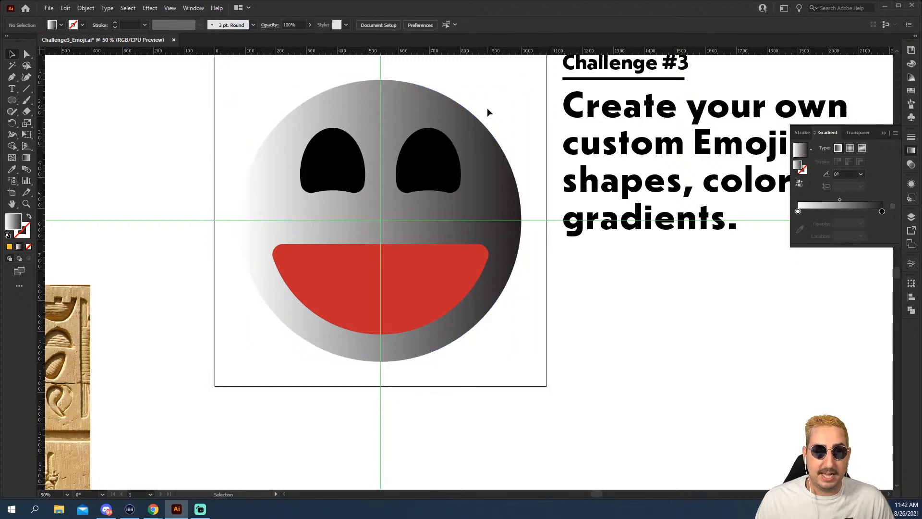
# Undo the face gradient, the red mouth fill and the corner rounding, keeping the cut-out in both eyes.
pyautogui.hotkey('ctrl', 'z')
pyautogui.hotkey('ctrl', 'z')
pyautogui.hotkey('ctrl', 'z')
pyautogui.hotkey('ctrl', 'z')
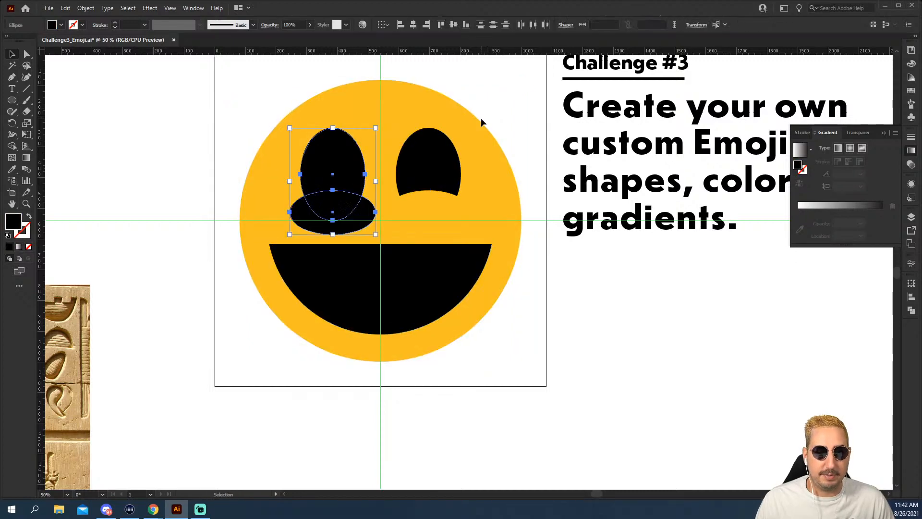
pyautogui.hotkey('ctrl', 'shift', 'z')
# Round the corners of both eyes and the mouth by about 45 px in one go, and deselect them.
pyautogui.keyDown('shift'); pyautogui.click(426, 174); pyautogui.keyUp('shift')
pyautogui.keyDown('shift'); pyautogui.click(427, 273); pyautogui.keyUp('shift')
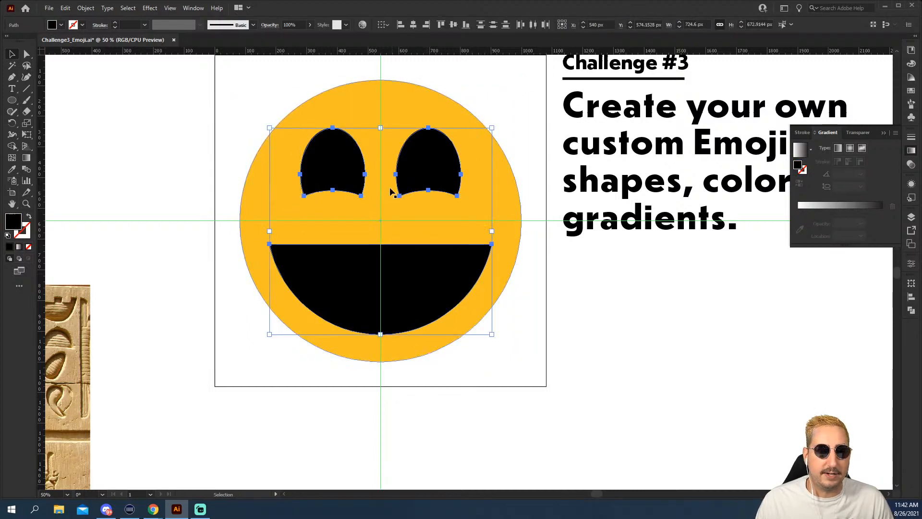
pyautogui.press('a')
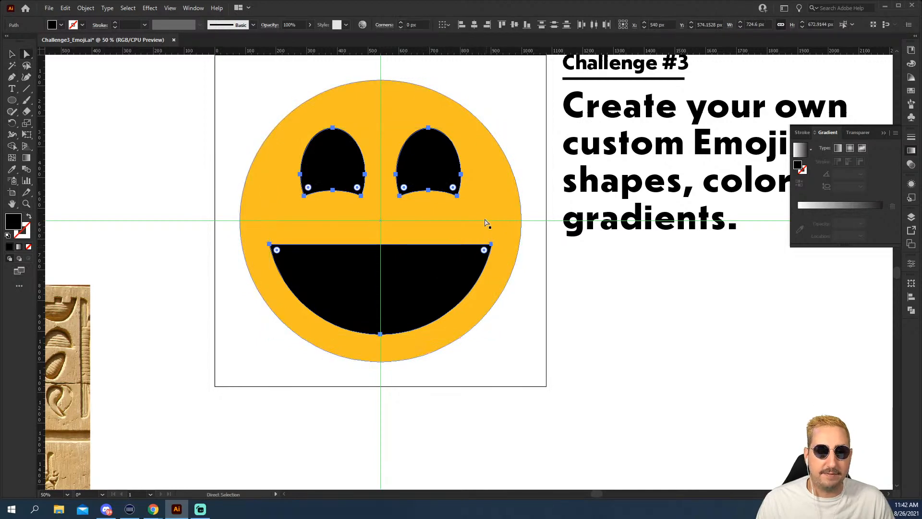
pyautogui.moveTo(484, 250); pyautogui.dragTo(475, 264)
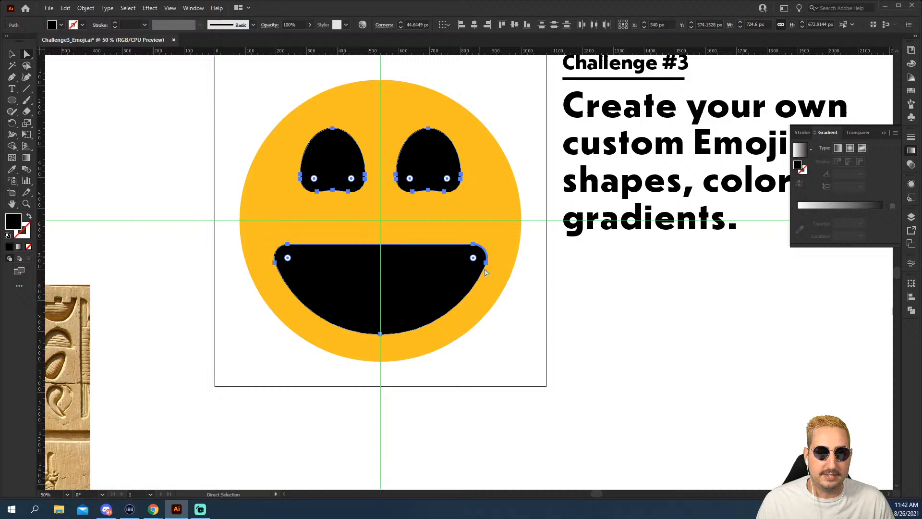
pyautogui.press('v')
pyautogui.click(593, 312)
# Apply a linear gradient fill to the large face circle and set its starting color stop to yellow.
pyautogui.click(500, 213)
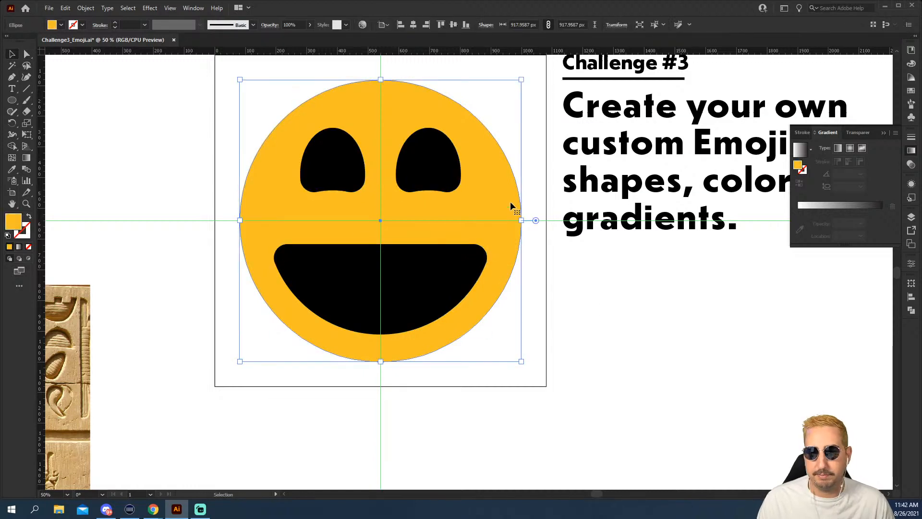
pyautogui.click(800, 150)
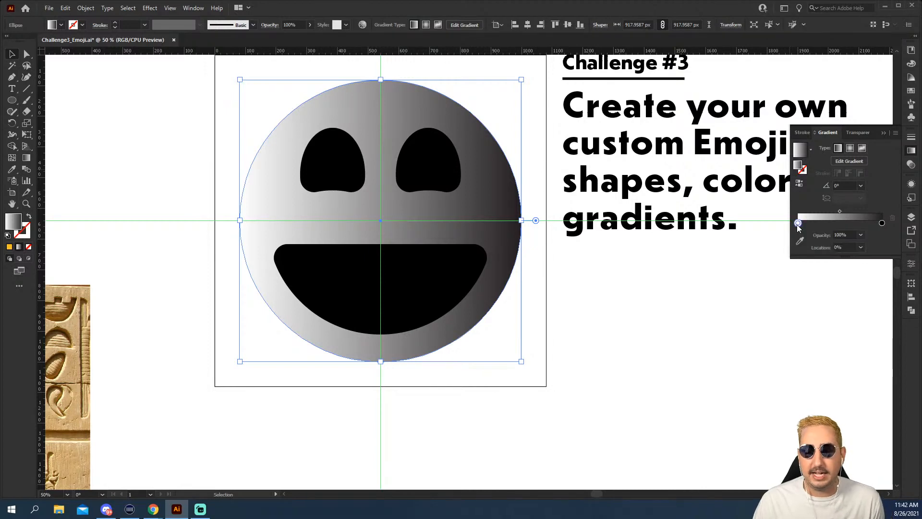
pyautogui.doubleClick(798, 223)
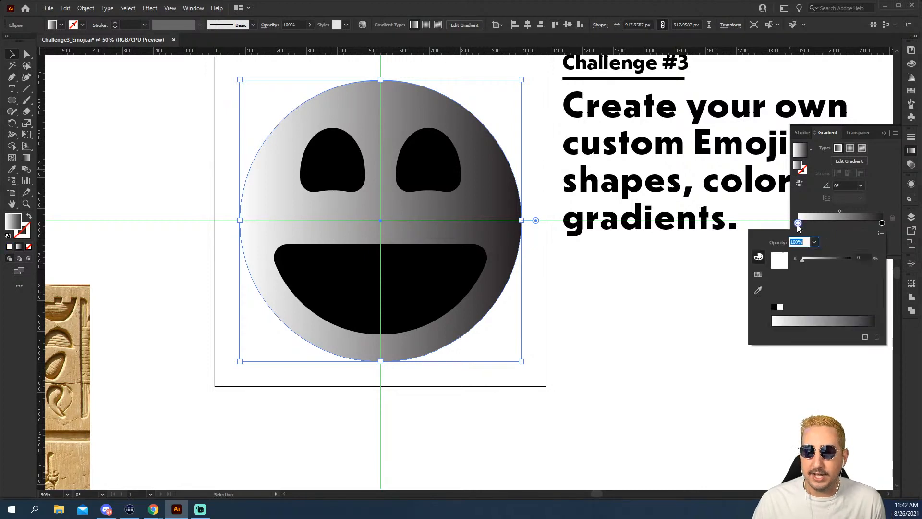
pyautogui.click(758, 274)
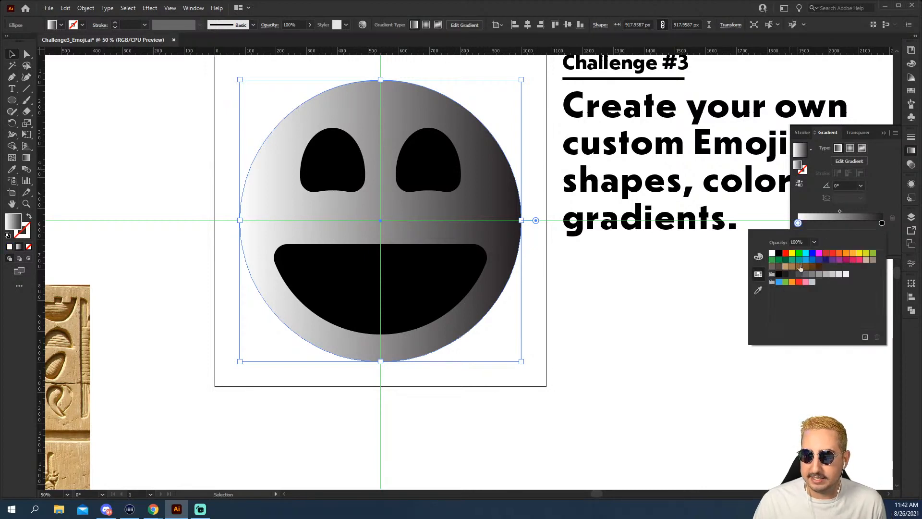
pyautogui.click(860, 254)
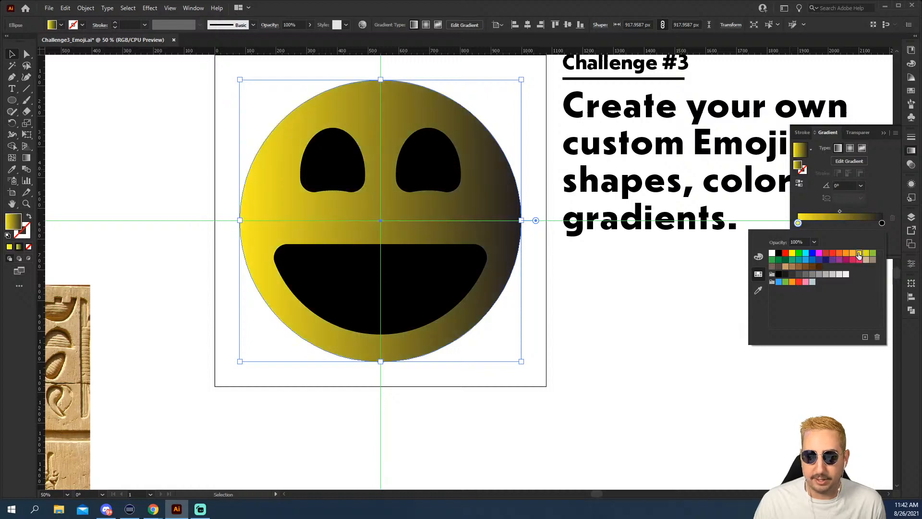
# Set the ending color stop of the face gradient to the orange swatch R=241 G=90 B=36.
pyautogui.click(882, 224)
pyautogui.doubleClick(882, 224)
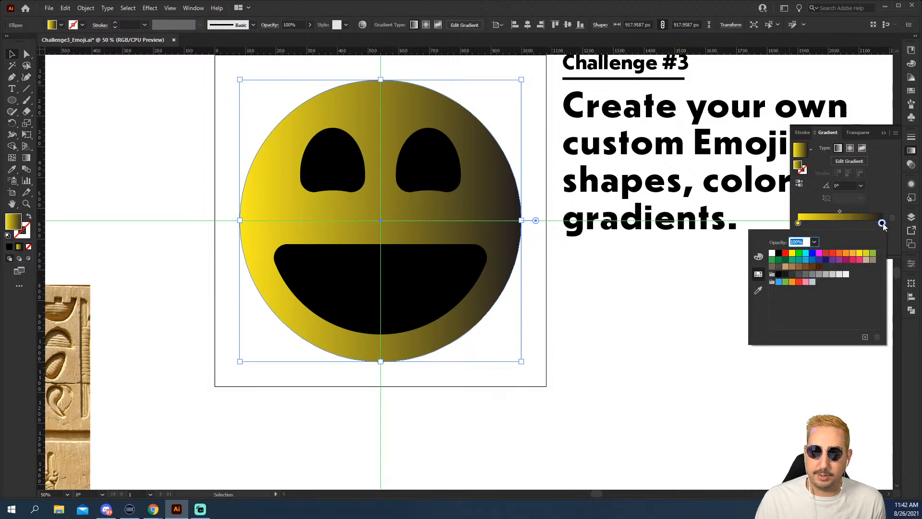
pyautogui.click(839, 254)
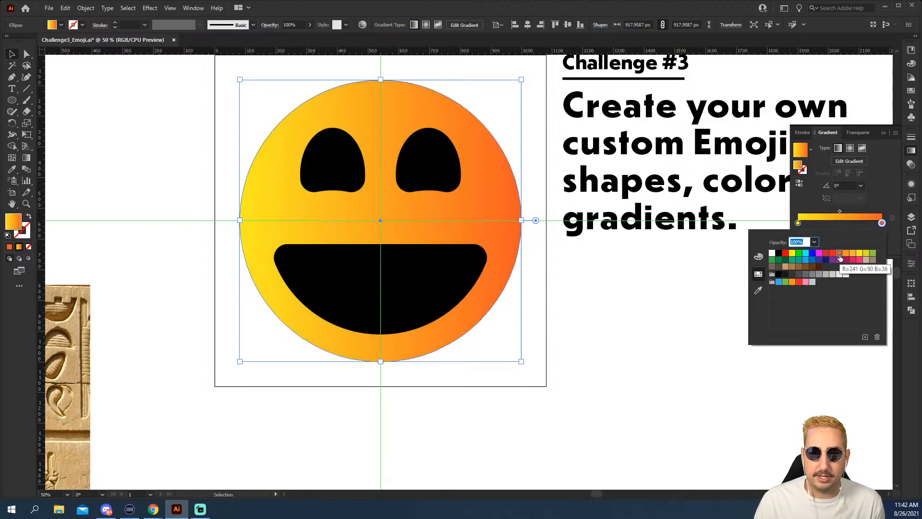
pyautogui.click(880, 189)
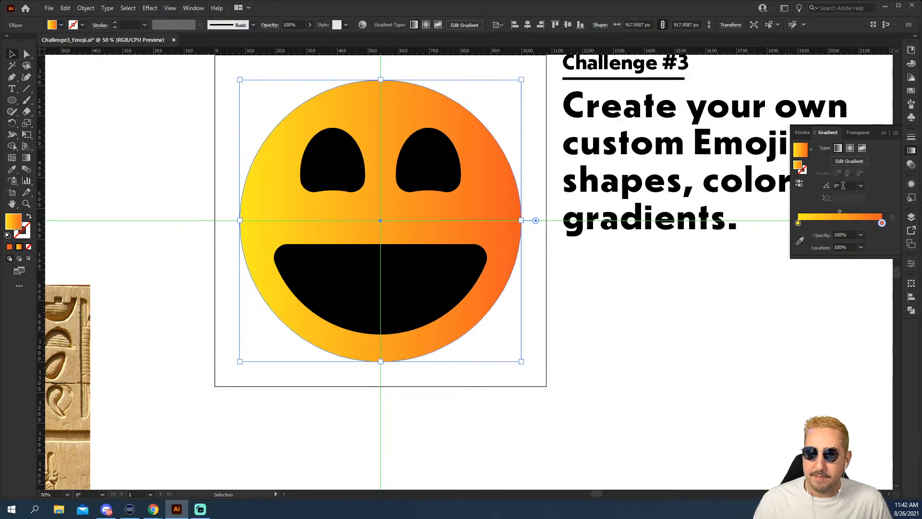
# Set the angle of the face circle's linear gradient to 45°.
pyautogui.click(843, 185)
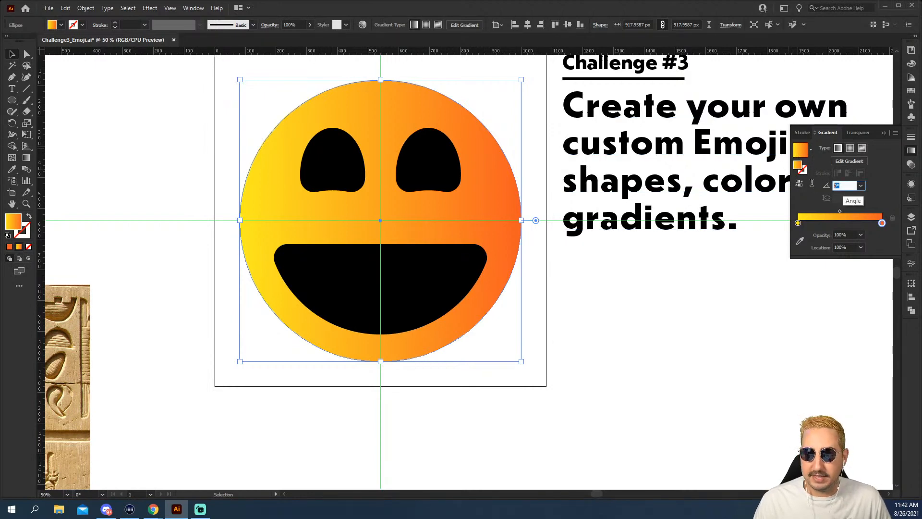
pyautogui.write('45')
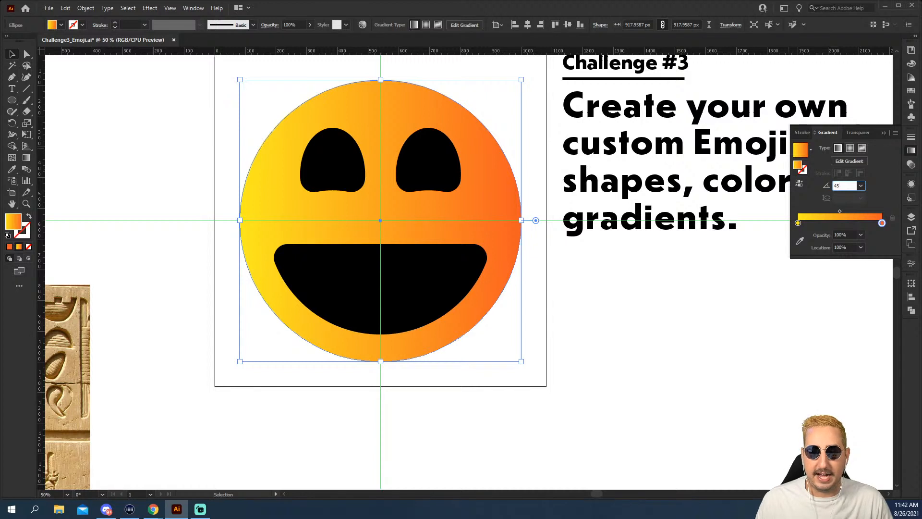
pyautogui.press('Tab')
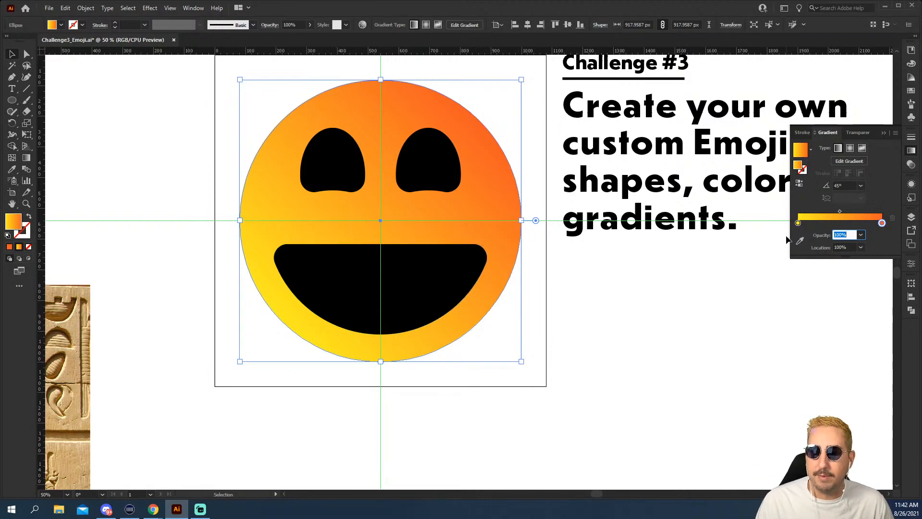
# Try the face gradient's yellow stop at about 35% and its midpoint at about 37%, returning them to 0% and about 51%.
pyautogui.moveTo(798, 224); pyautogui.dragTo(828, 225)
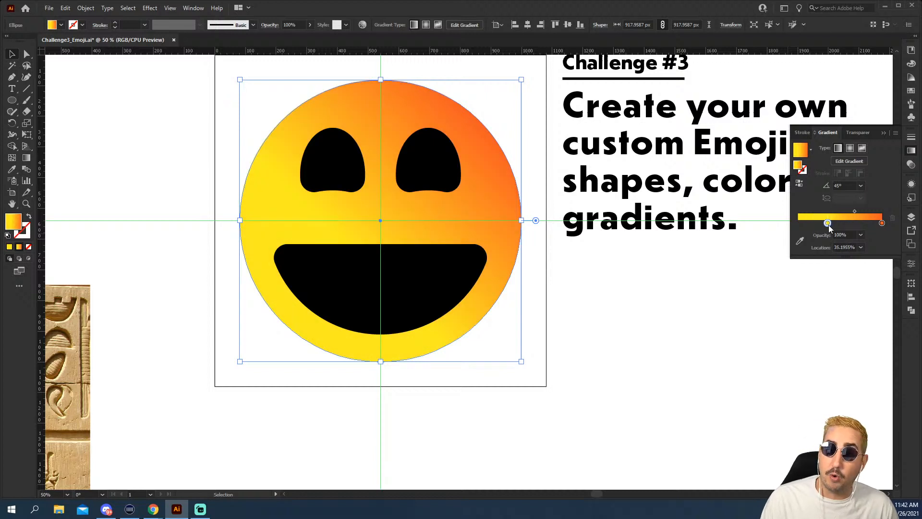
pyautogui.moveTo(881, 224); pyautogui.dragTo(796, 224)
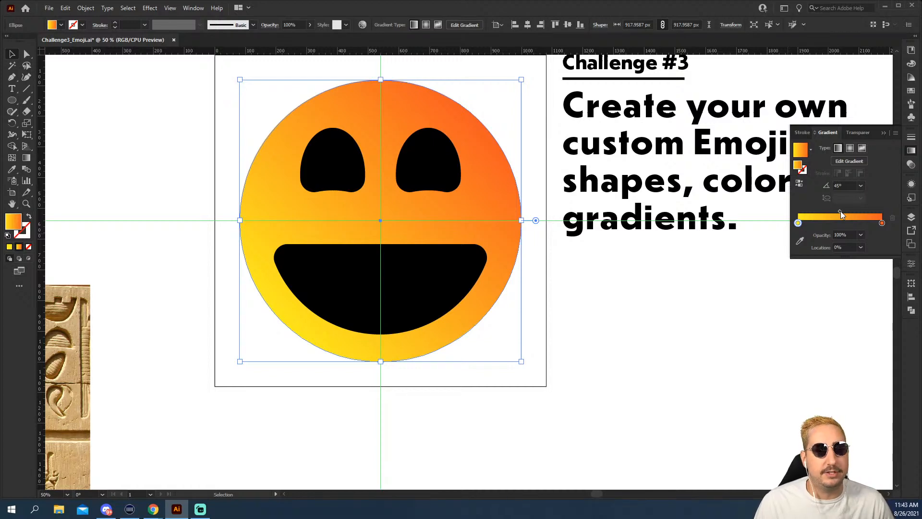
pyautogui.moveTo(841, 212)
pyautogui.mouseDown()
pyautogui.moveTo(864, 210)
pyautogui.moveTo(827, 209)
pyautogui.mouseUp()
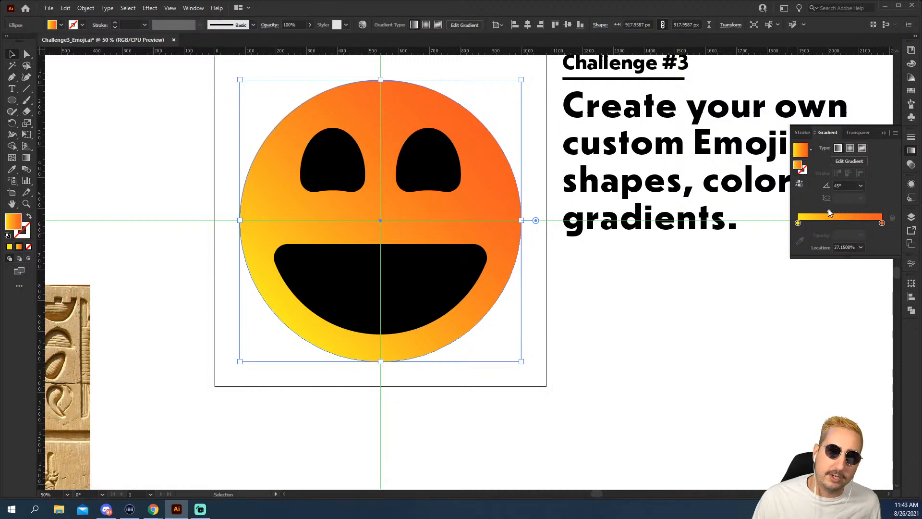
pyautogui.moveTo(828, 212); pyautogui.dragTo(842, 210)
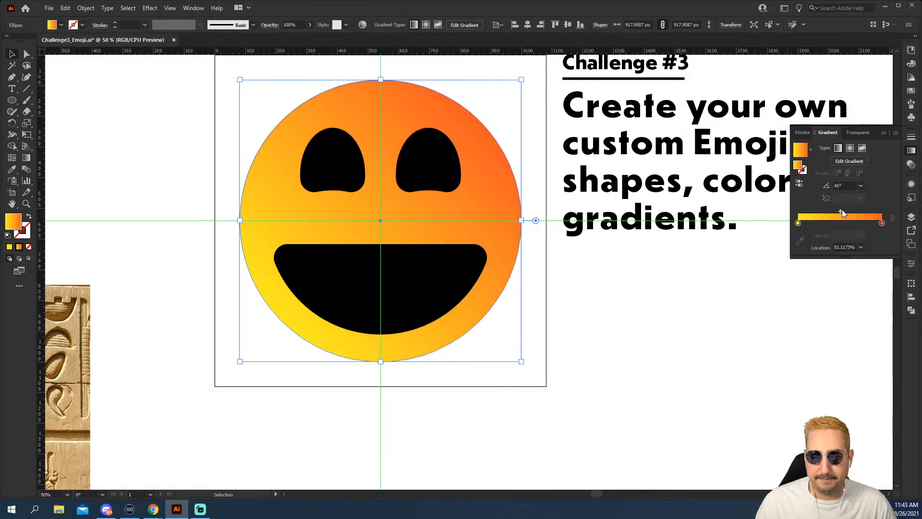
# Change the face circle's gradient to radial and shift its midpoint outward to about 86%.
pyautogui.click(847, 146)
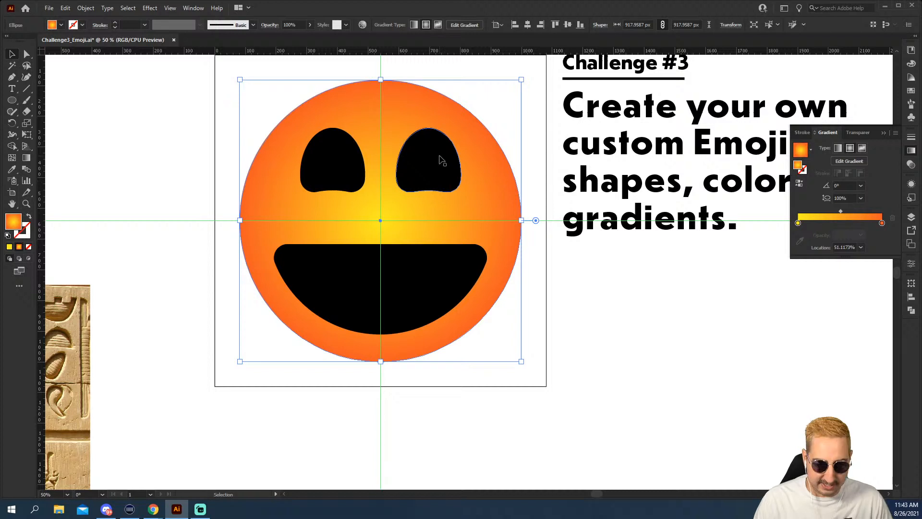
pyautogui.press('a')
pyautogui.press('v')
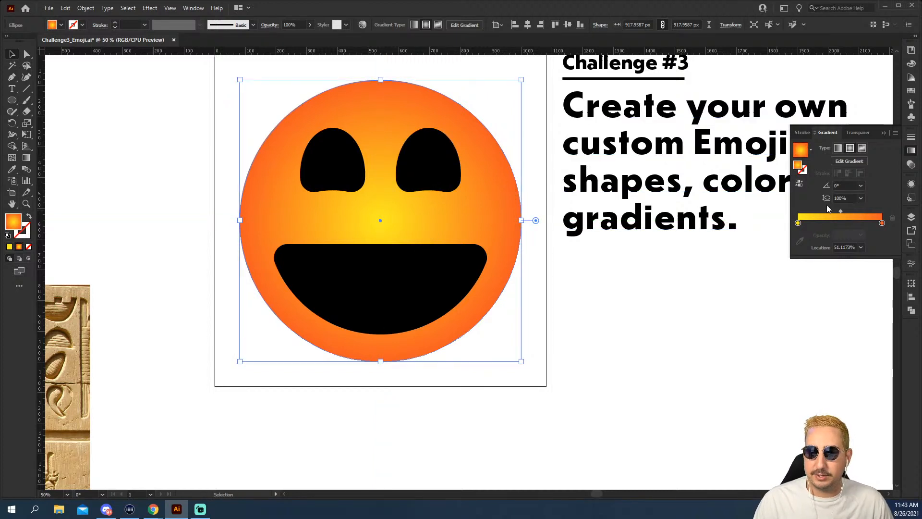
pyautogui.moveTo(841, 210); pyautogui.dragTo(871, 213)
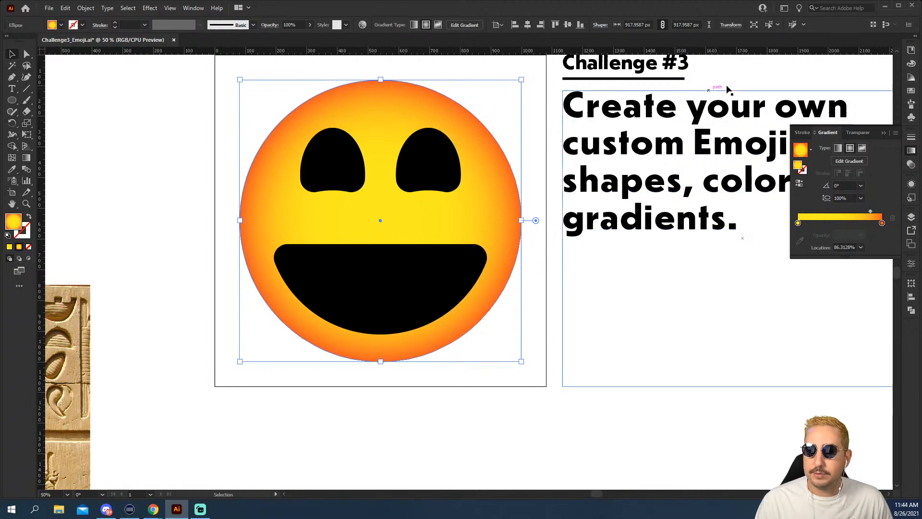
# Fill the face circle with solid magenta, and reapply the yellow-orange radial gradient using the Gradient tool.
pyautogui.click(913, 92)
pyautogui.click(849, 75)
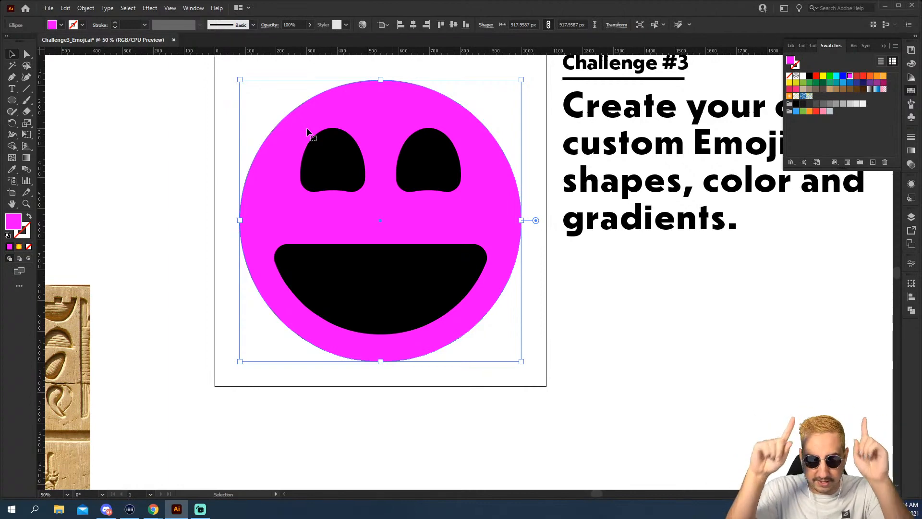
pyautogui.click(30, 158)
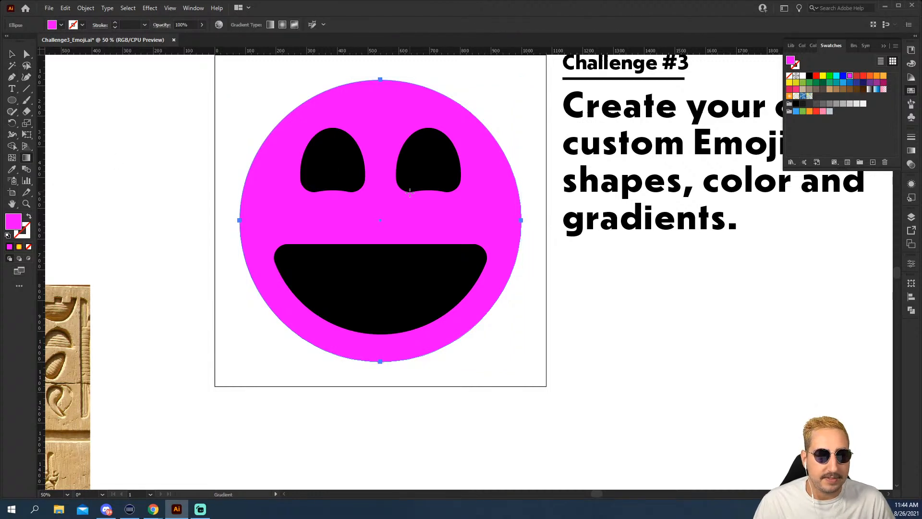
pyautogui.click(402, 217)
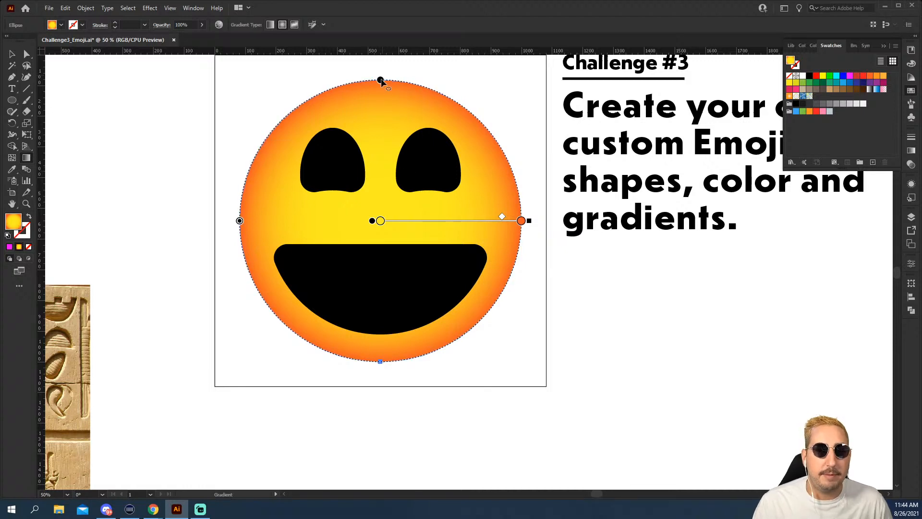
# Squash the radial gradient's ellipse vertically, and stretch it taller so it extends past the top and bottom of the face.
pyautogui.moveTo(381, 80); pyautogui.dragTo(381, 158)
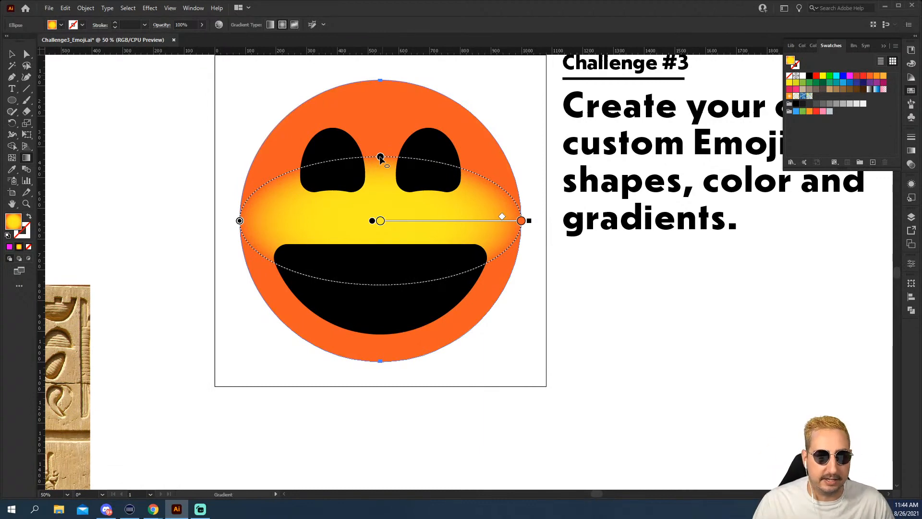
pyautogui.moveTo(380, 159); pyautogui.dragTo(380, 72)
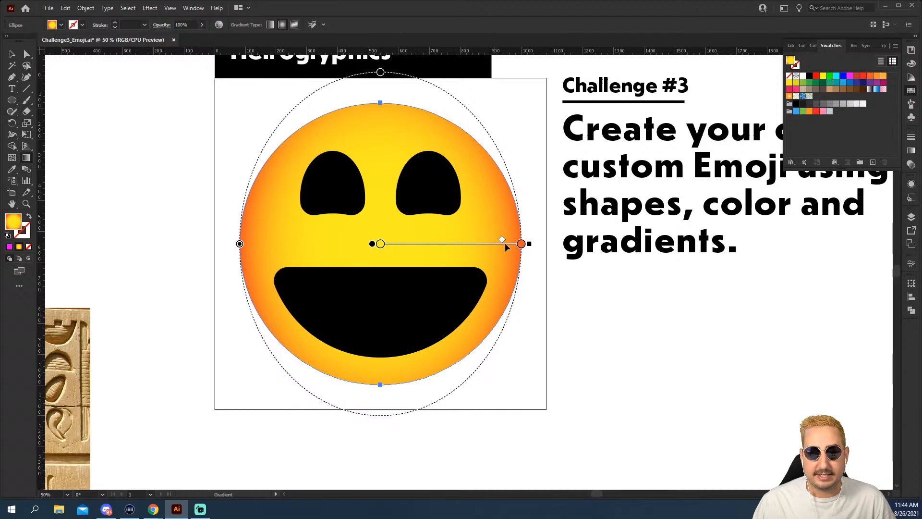
# Change the outer color stop of the face gradient to the next lighter orange swatch.
pyautogui.moveTo(521, 246)
pyautogui.mouseDown()
pyautogui.moveTo(471, 243)
pyautogui.moveTo(522, 246)
pyautogui.mouseUp()
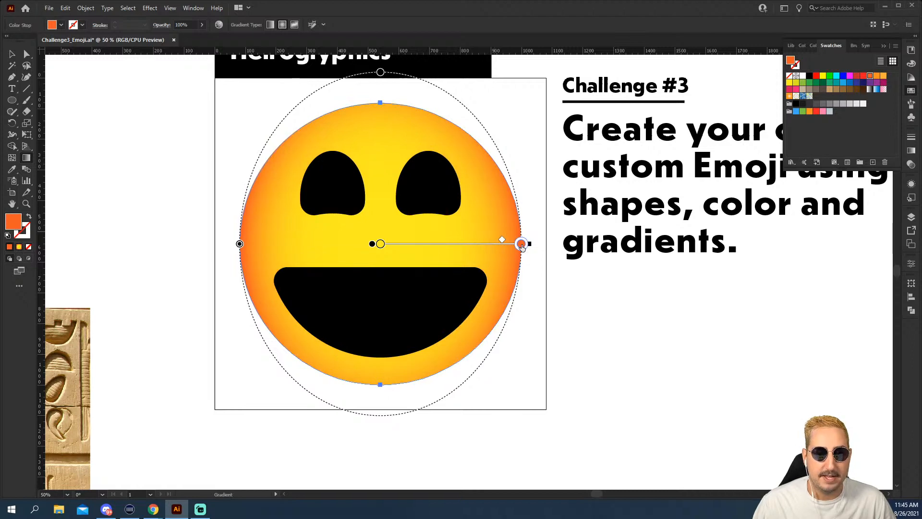
pyautogui.doubleClick(521, 245)
pyautogui.press('ctrl')
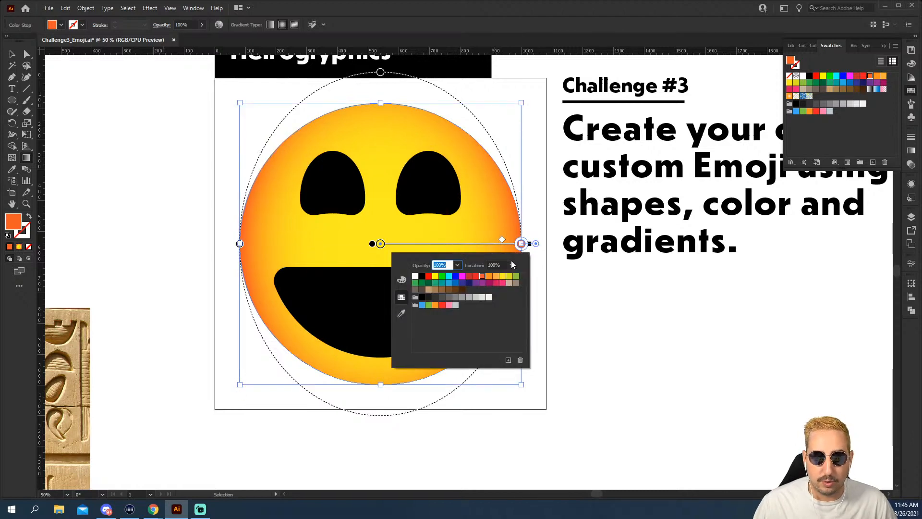
pyautogui.click(489, 277)
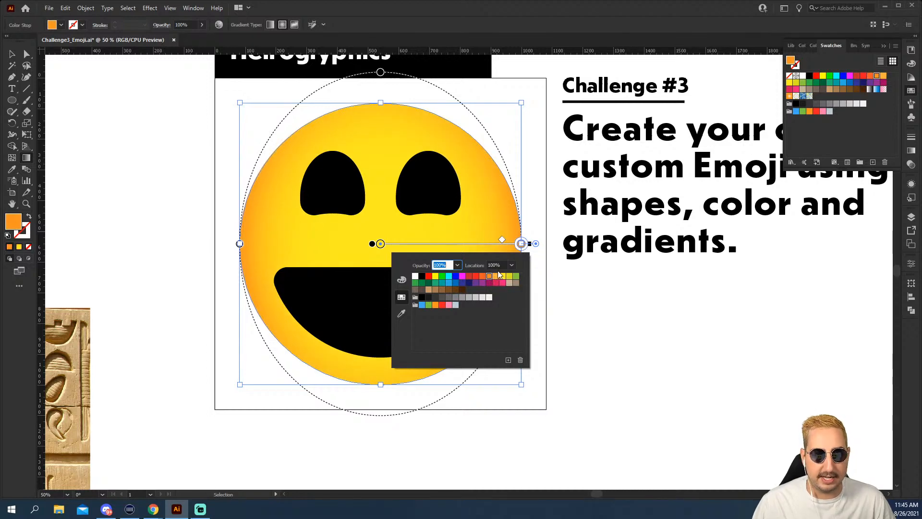
pyautogui.click(380, 245)
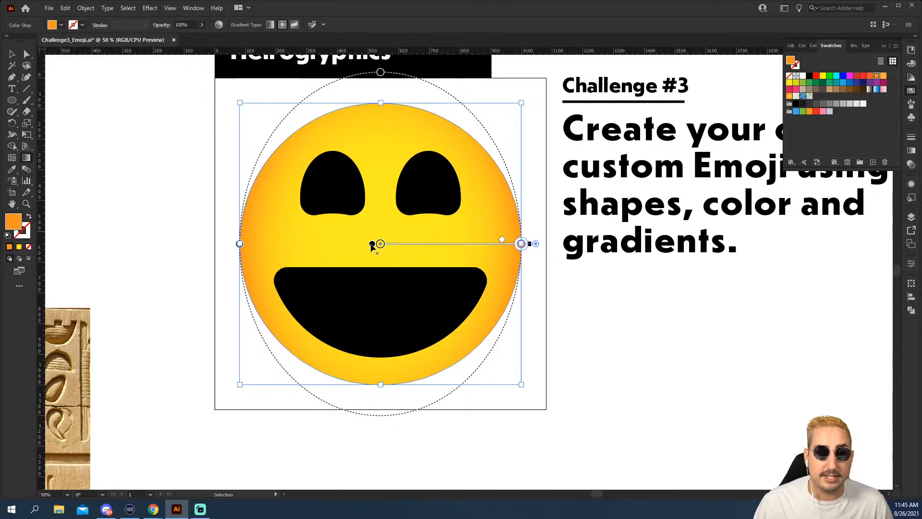
# Move the stretched radial gradient upward so its yellow center sits between the upper parts of the eyes.
pyautogui.moveTo(372, 244)
pyautogui.mouseDown()
pyautogui.moveTo(360, 173)
pyautogui.moveTo(356, 196)
pyautogui.mouseUp()
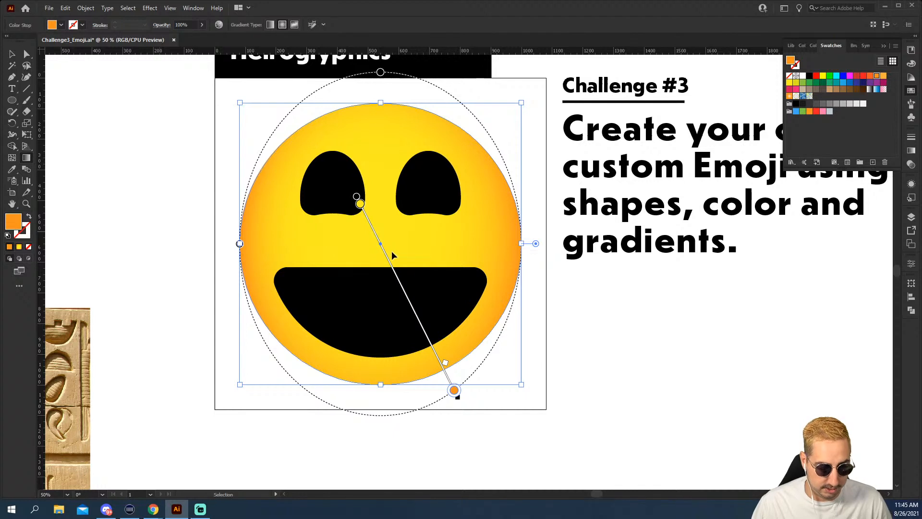
pyautogui.press('g')
pyautogui.moveTo(414, 246)
pyautogui.mouseDown()
pyautogui.moveTo(414, 142)
pyautogui.moveTo(352, 151)
pyautogui.moveTo(440, 157)
pyautogui.moveTo(425, 159)
pyautogui.moveTo(469, 172)
pyautogui.mouseUp()
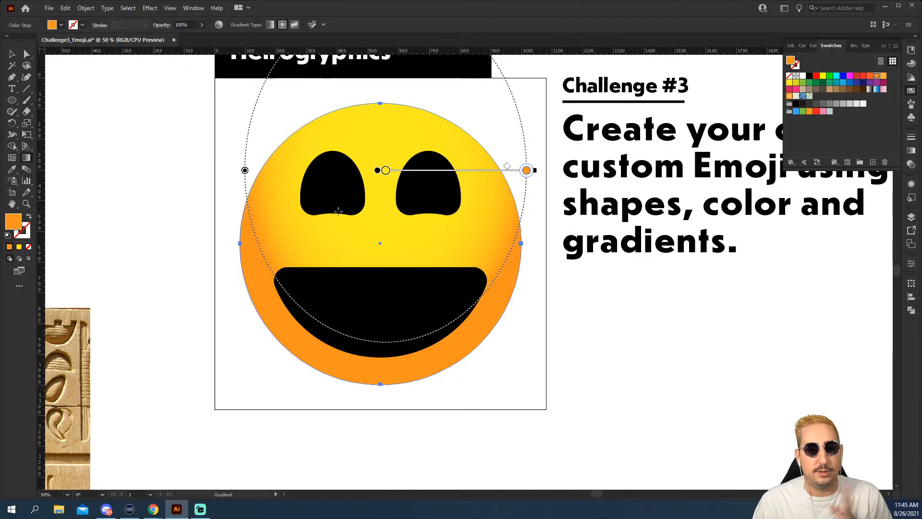
# Switch the face gradient to linear and shift it sideways so its orange end lies beyond the face's right edge.
pyautogui.press('v')
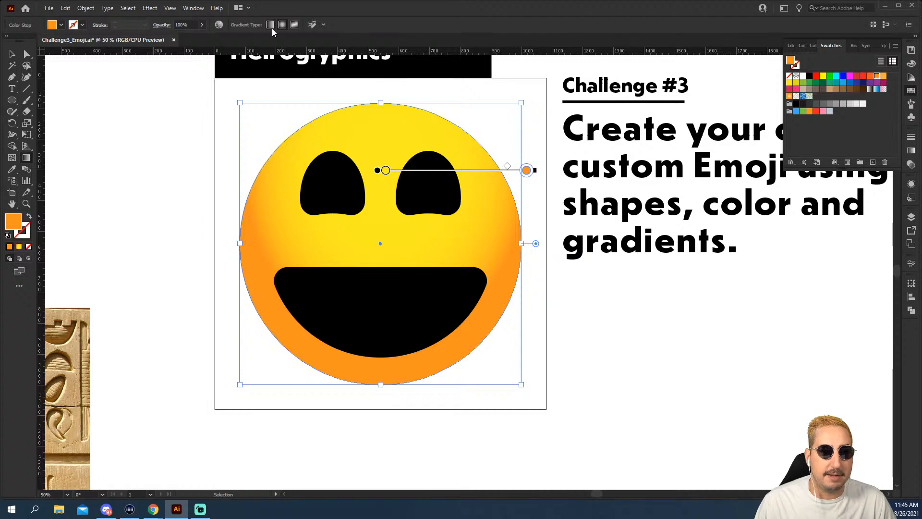
pyautogui.click(272, 29)
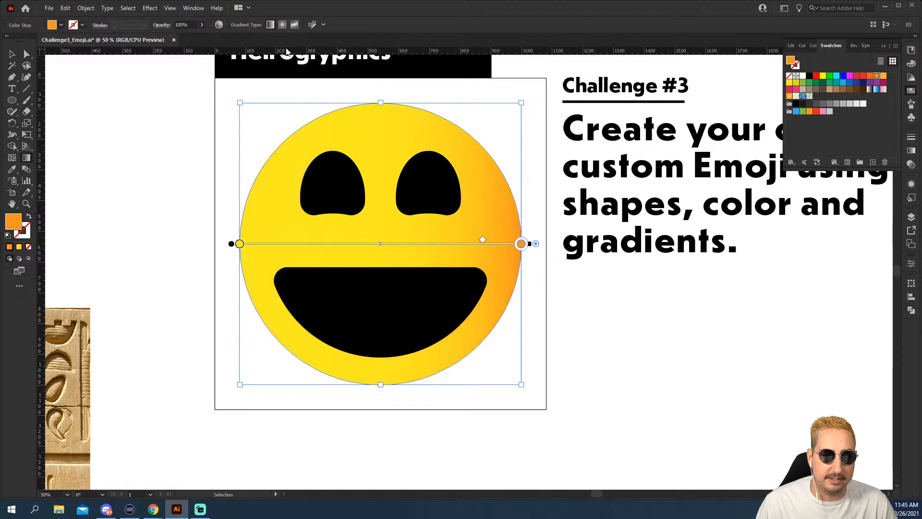
pyautogui.press('g')
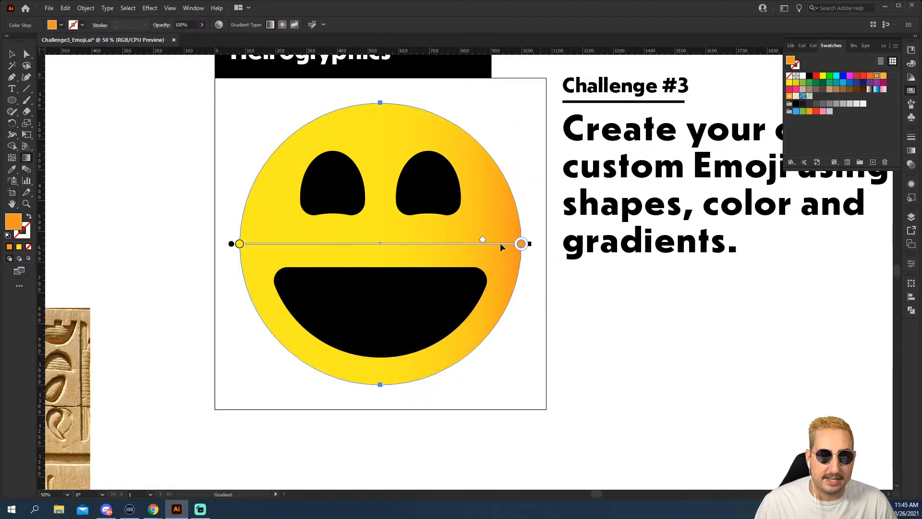
pyautogui.moveTo(500, 248)
pyautogui.mouseDown()
pyautogui.moveTo(387, 247)
pyautogui.moveTo(560, 247)
pyautogui.mouseUp()
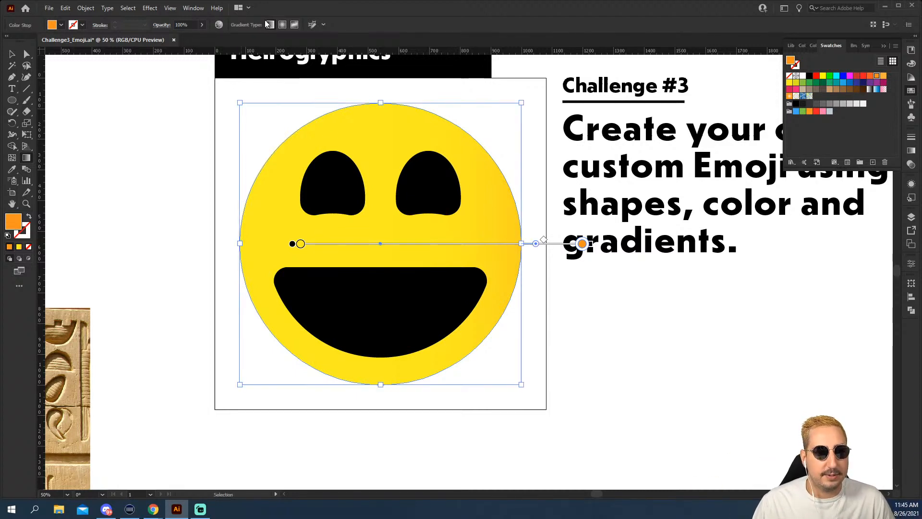
# Switch the face gradient back to radial and move its center up between the eyes.
pyautogui.click(282, 24)
pyautogui.press('g')
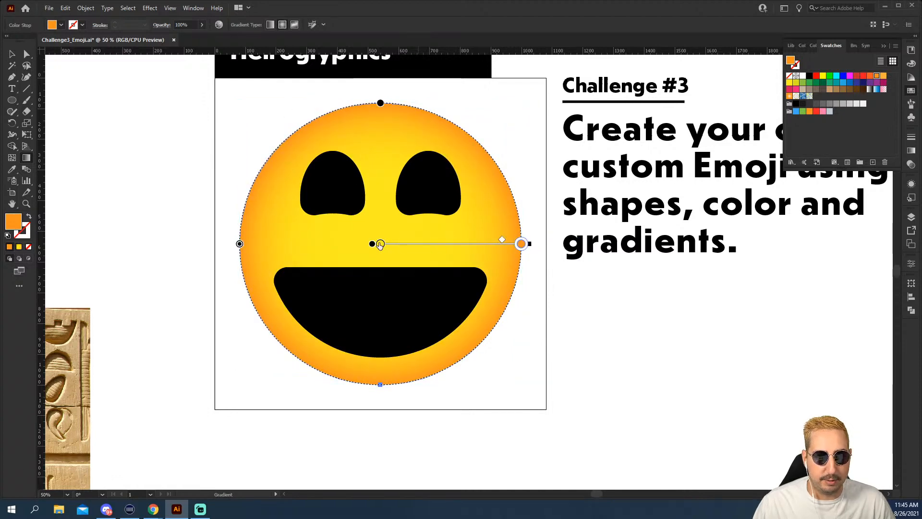
pyautogui.moveTo(372, 244)
pyautogui.mouseDown()
pyautogui.moveTo(372, 191)
pyautogui.moveTo(364, 205)
pyautogui.moveTo(394, 227)
pyautogui.moveTo(402, 163)
pyautogui.mouseUp()
pyautogui.hotkey('ctrl', 'z')
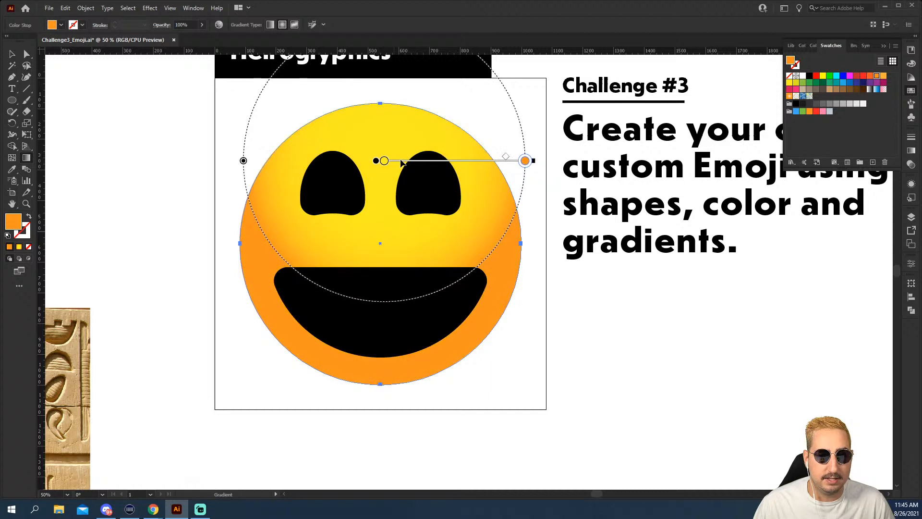
# Stretch the radial gradient into a taller ellipse, fine-tune it by lowering its center and moving its midpoint inward, and deselect the face.
pyautogui.scroll(2, 380, 161)
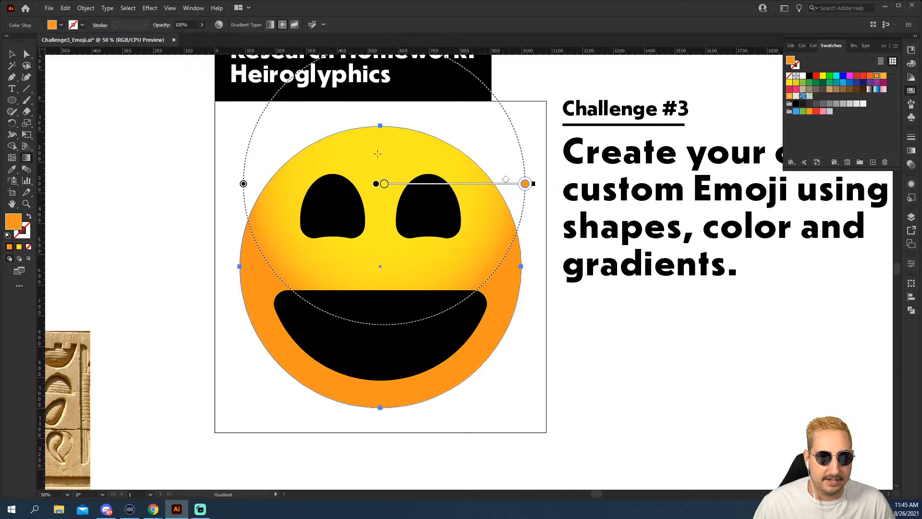
pyautogui.moveTo(384, 78); pyautogui.dragTo(385, 43)
pyautogui.scroll(2, 382, 53)
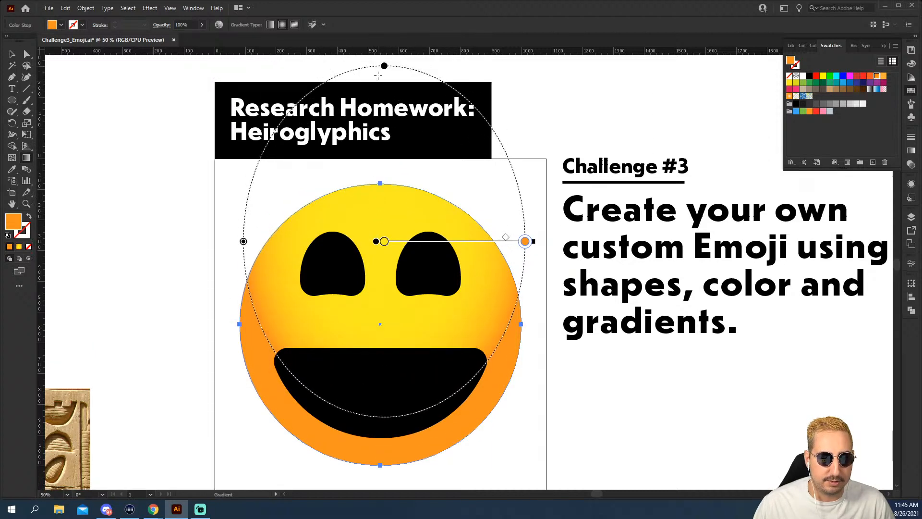
pyautogui.scroll(-2, 406, 249)
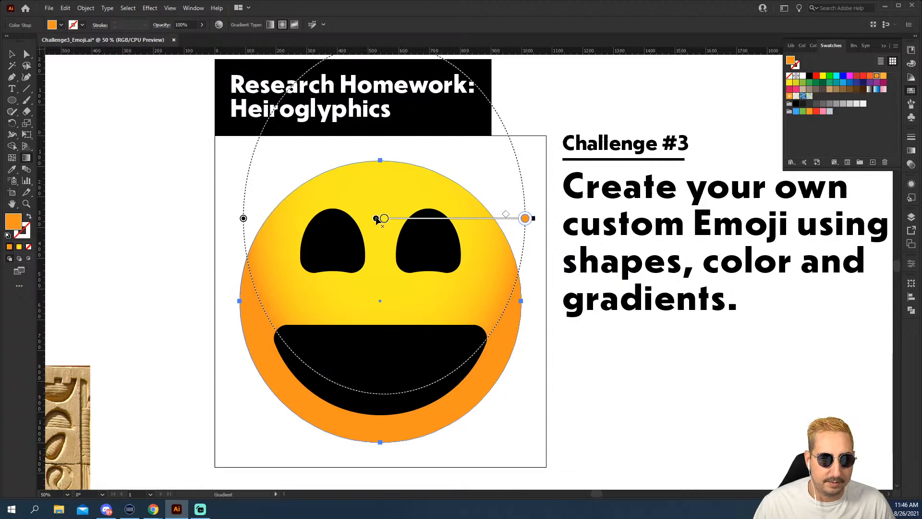
pyautogui.moveTo(410, 220); pyautogui.dragTo(413, 234)
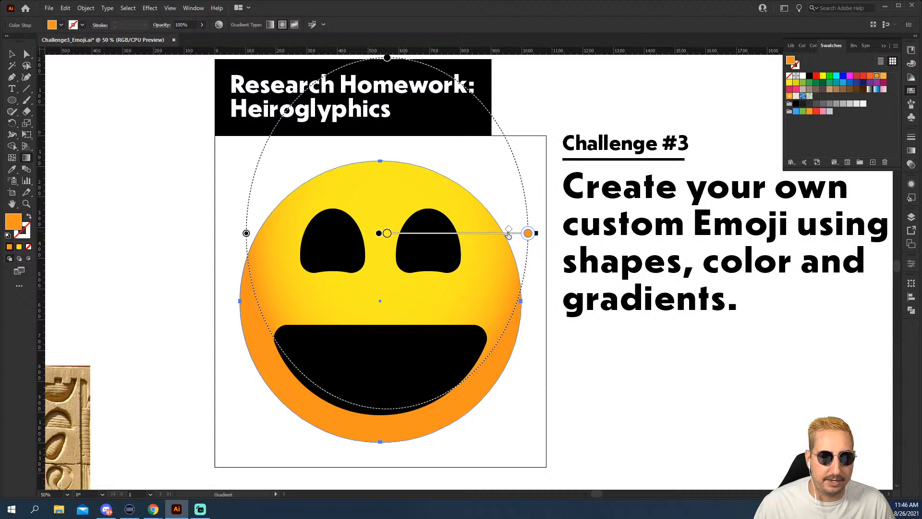
pyautogui.moveTo(508, 231); pyautogui.dragTo(496, 231)
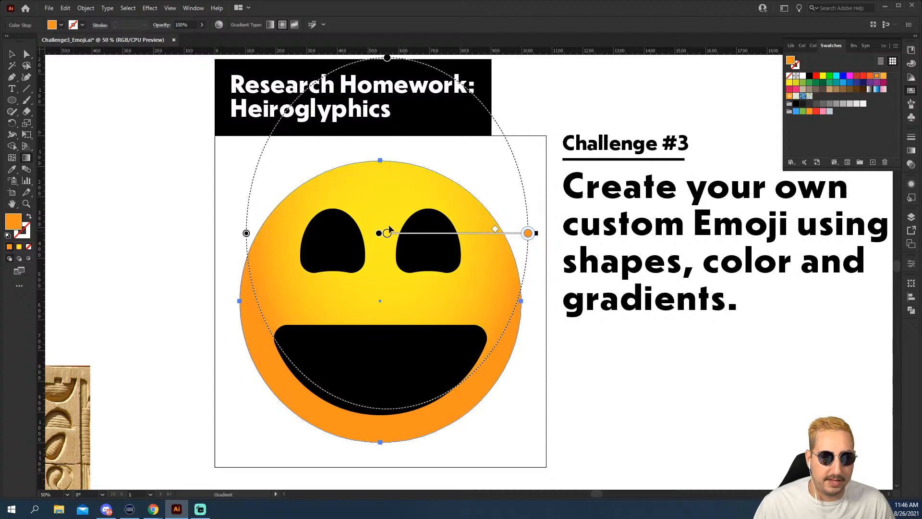
pyautogui.click(13, 54)
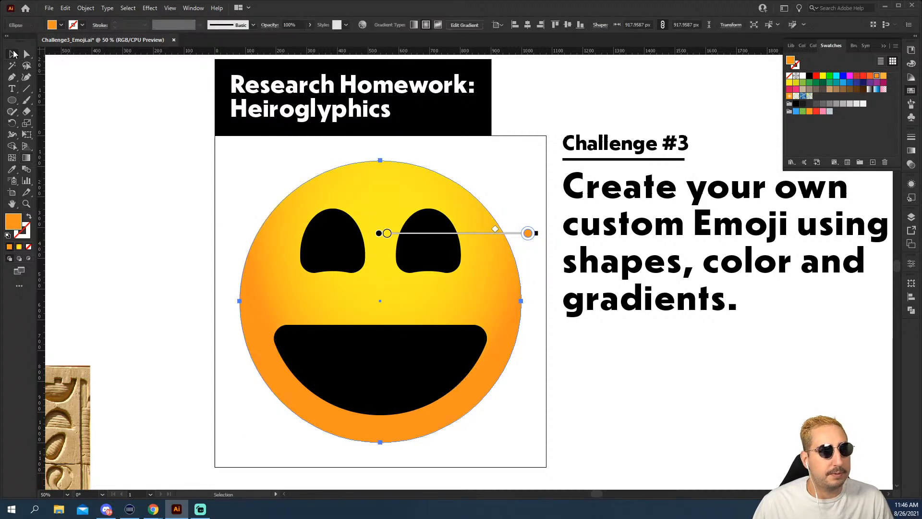
pyautogui.click(164, 208)
# Duplicate the whole emoji and place the copy outside the artboard, above the hieroglyphics photo.
pyautogui.press('z')
pyautogui.keyDown('alt'); pyautogui.click(462, 313); pyautogui.keyUp('alt')
pyautogui.moveTo(492, 299); pyautogui.dragTo(482, 252)
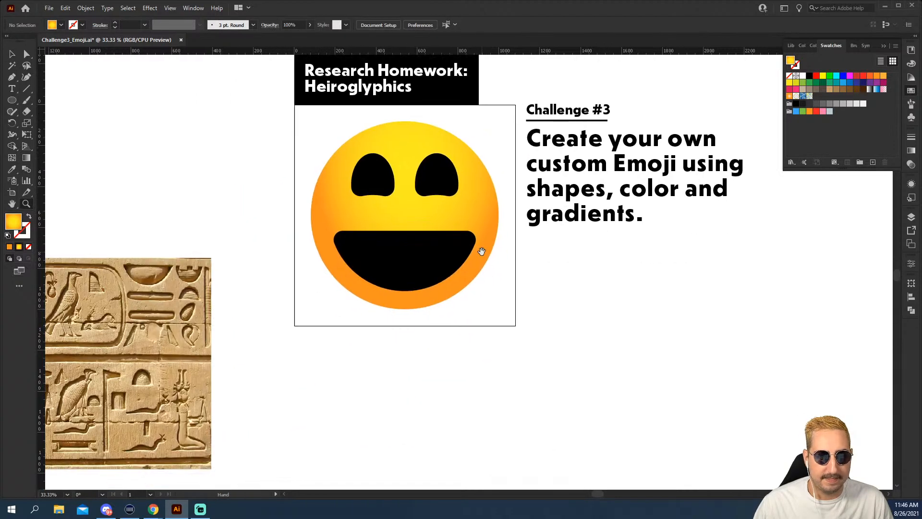
pyautogui.press('v')
pyautogui.moveTo(300, 138); pyautogui.dragTo(503, 327)
pyautogui.moveTo(453, 228); pyautogui.dragTo(171, 137)
# Scale the mouth down proportionally to about 491 × 208 px and move it up beneath the eyes.
pyautogui.click(442, 249)
pyautogui.press('s')
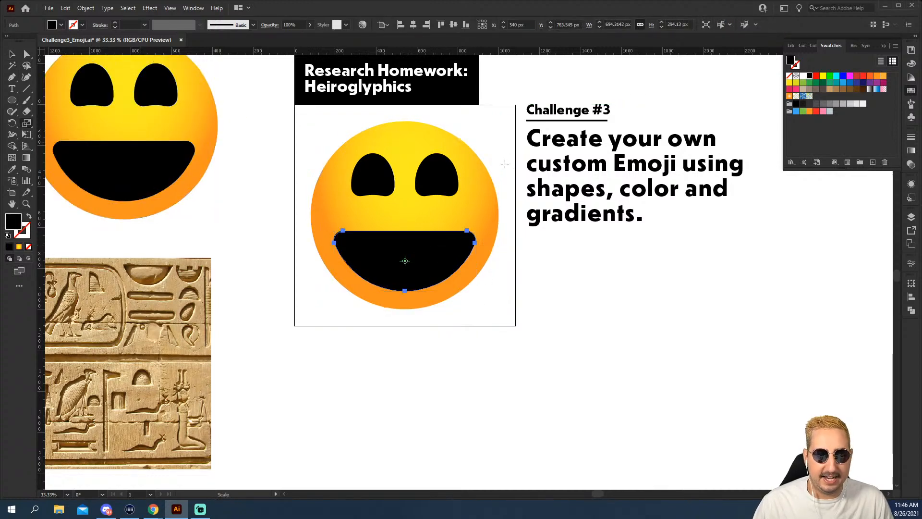
pyautogui.moveTo(504, 160); pyautogui.dragTo(475, 189)
pyautogui.press('v')
pyautogui.moveTo(420, 261); pyautogui.dragTo(421, 248)
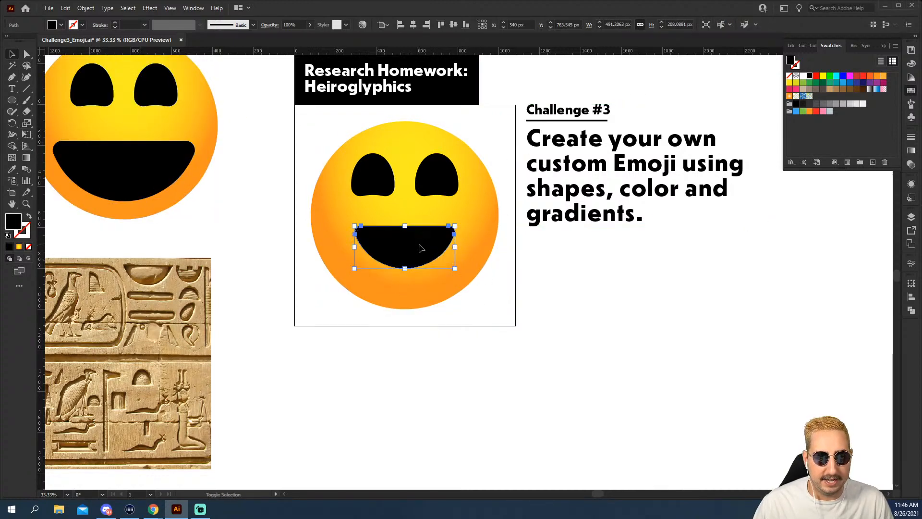
# Rotate each eye 180° in place so both eyes are upside down.
pyautogui.press('z')
pyautogui.click(453, 262)
pyautogui.moveTo(440, 286); pyautogui.dragTo(423, 313)
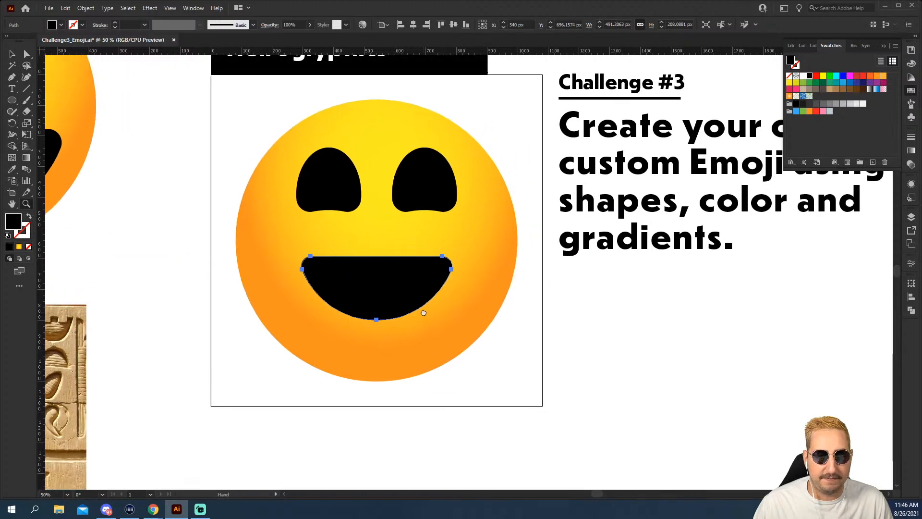
pyautogui.press('v')
pyautogui.click(422, 180)
pyautogui.press('r')
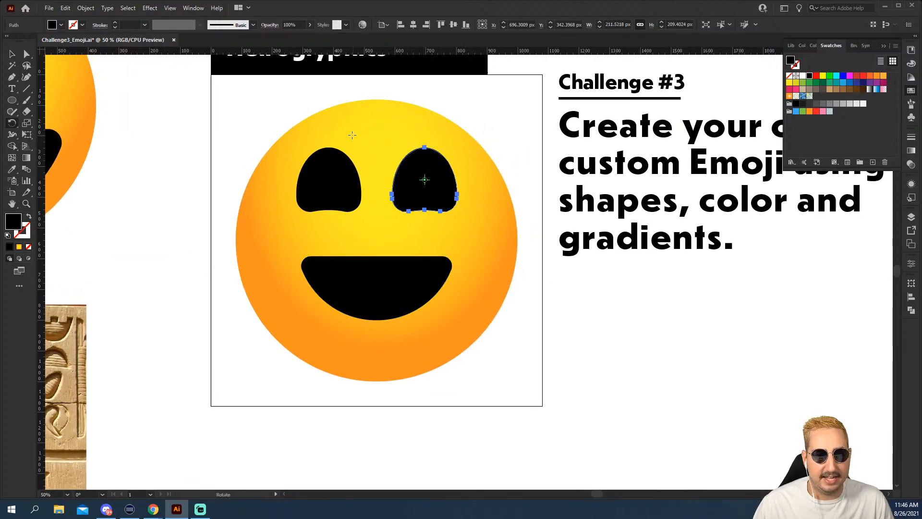
pyautogui.moveTo(413, 117); pyautogui.dragTo(440, 313)
pyautogui.press('v')
pyautogui.click(329, 178)
pyautogui.press('r')
pyautogui.moveTo(361, 121); pyautogui.dragTo(323, 348)
pyautogui.press('v')
# Raise the bottom anchor points of both eyes together to flatten the eyes to about 169 px tall.
pyautogui.keyDown('shift'); pyautogui.click(421, 184); pyautogui.keyUp('shift')
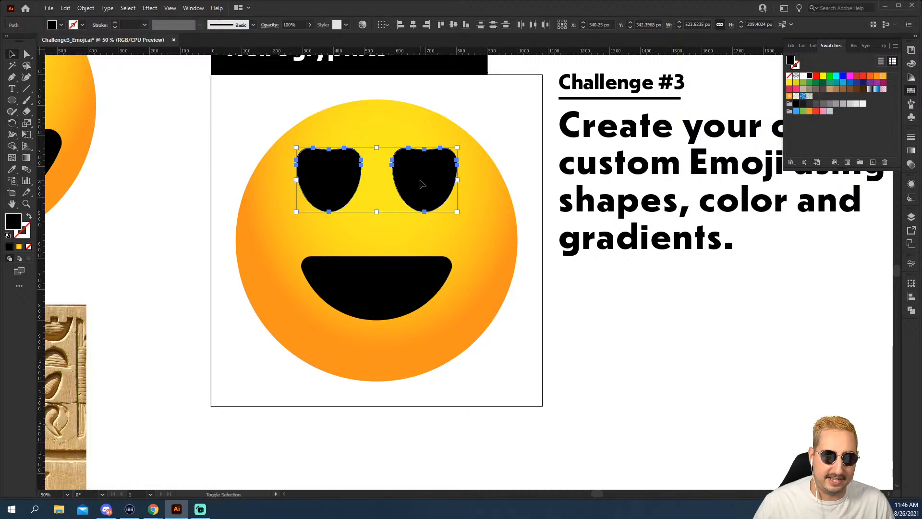
pyautogui.press('a')
pyautogui.click(424, 217)
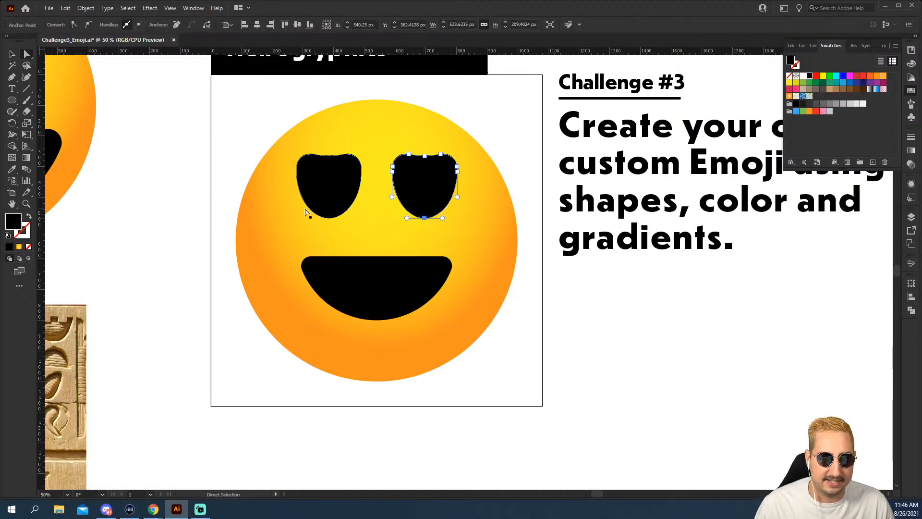
pyautogui.keyDown('shift'); pyautogui.click(331, 218); pyautogui.keyUp('shift')
pyautogui.hotkey('shift', 'Up')
pyautogui.hotkey('shift', 'Up')
pyautogui.hotkey('shift', 'Up')
pyautogui.hotkey('shift', 'Up')
pyautogui.hotkey('shift', 'Up')
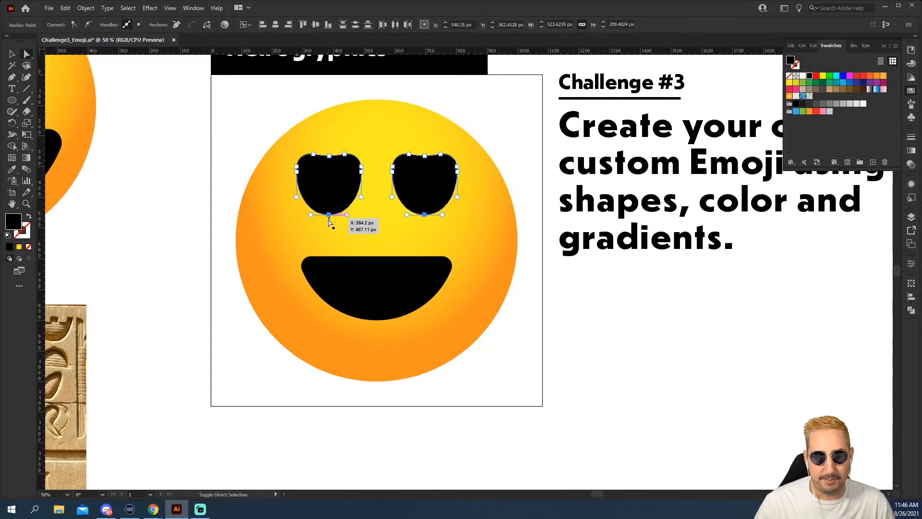
pyautogui.press('v')
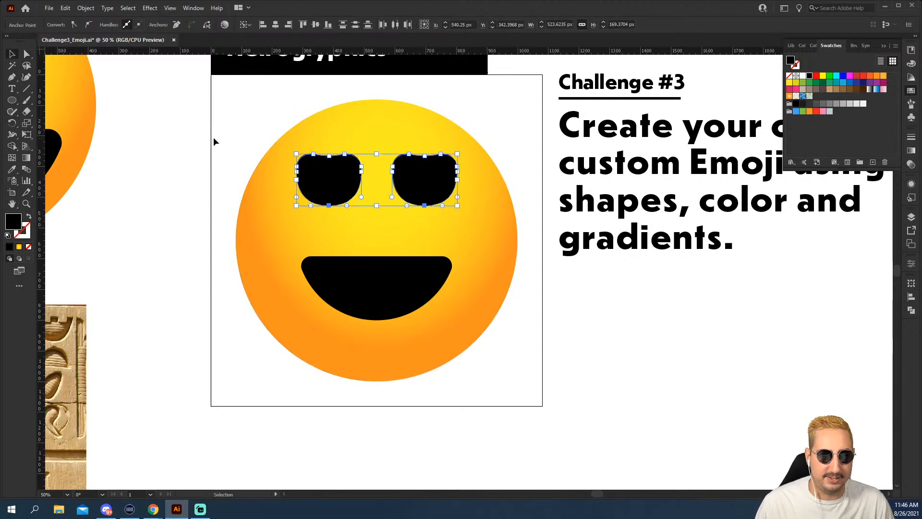
pyautogui.click(216, 140)
# Nudge both eyes slightly down the face together and deselect them.
pyautogui.click(337, 174)
pyautogui.keyDown('shift'); pyautogui.click(436, 182); pyautogui.keyUp('shift')
pyautogui.hotkey('shift', 'Down')
pyautogui.hotkey('shift', 'Down')
pyautogui.hotkey('shift', 'Down')
pyautogui.hotkey('shift', 'Down')
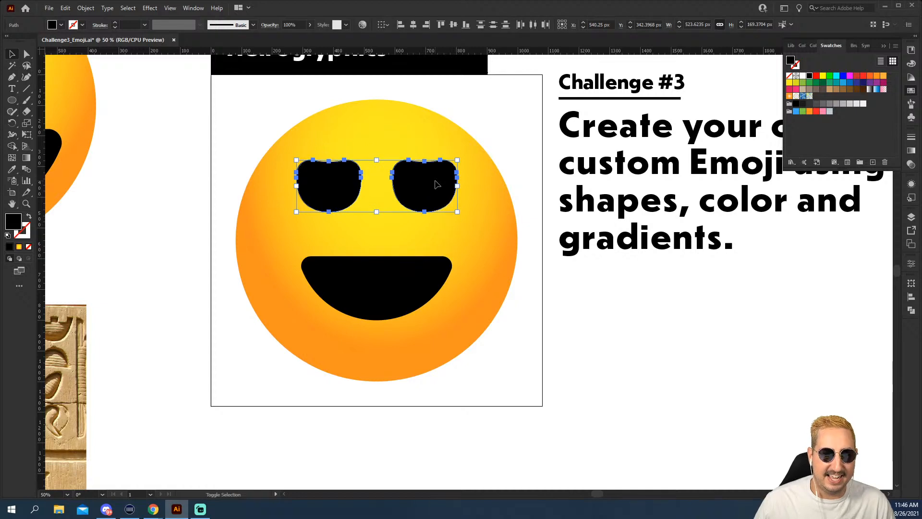
pyautogui.moveTo(443, 253); pyautogui.dragTo(459, 167)
pyautogui.click(619, 275)
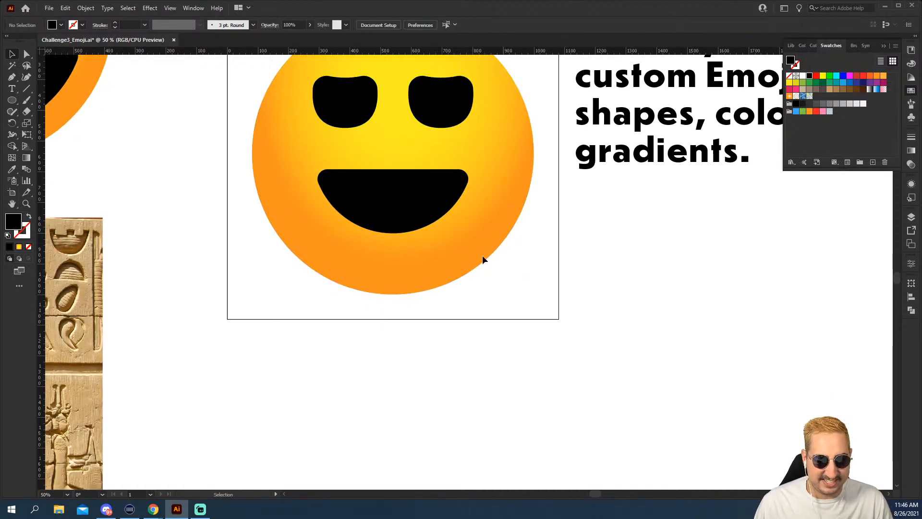
# Draw a black rectangle from inside the mouth down to the chin and center it horizontally with the mouth.
pyautogui.press('m')
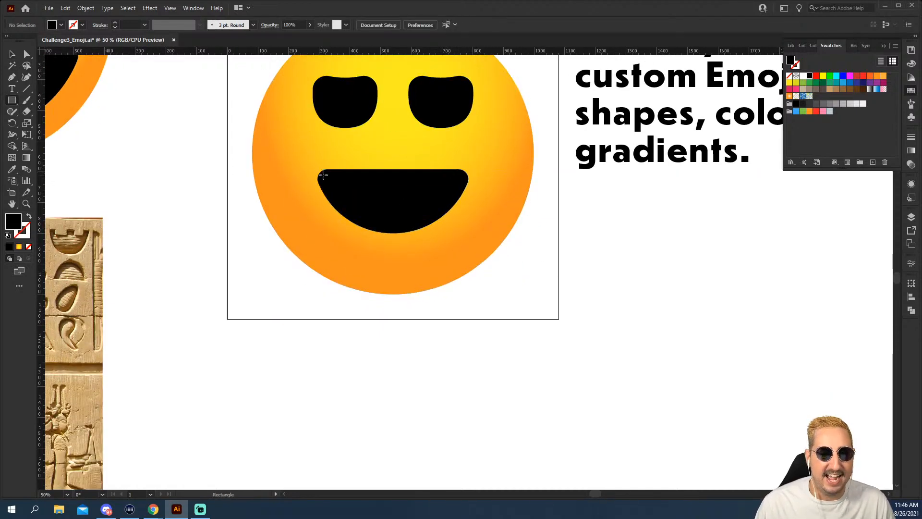
pyautogui.moveTo(335, 185); pyautogui.dragTo(456, 295)
pyautogui.press('v')
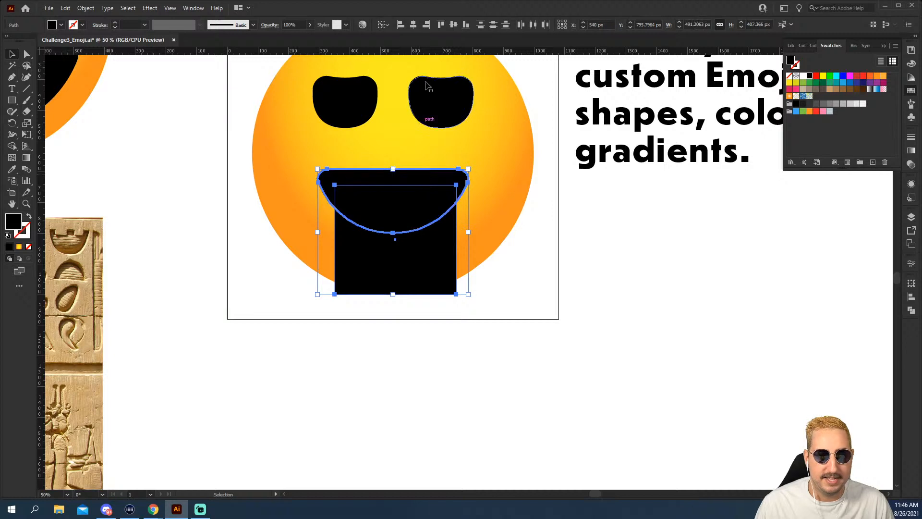
pyautogui.click(545, 266)
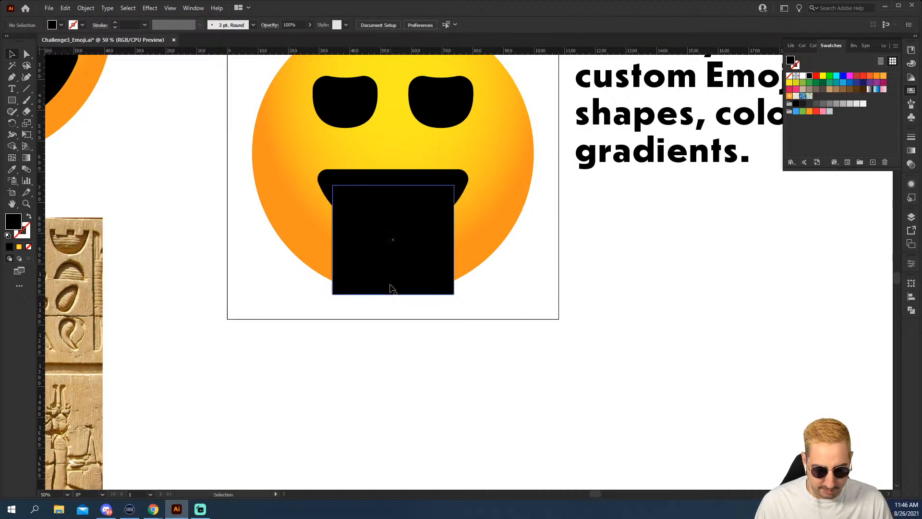
# Draw a wide black ellipse about 633 × 221 px centered over the rectangle's lower end and shift it slightly down.
pyautogui.press('l')
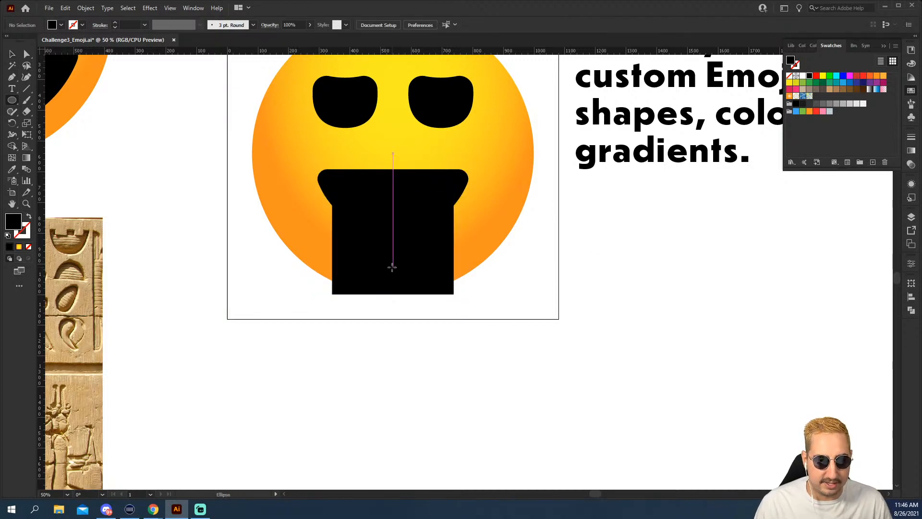
pyautogui.moveTo(392, 267); pyautogui.dragTo(295, 239)
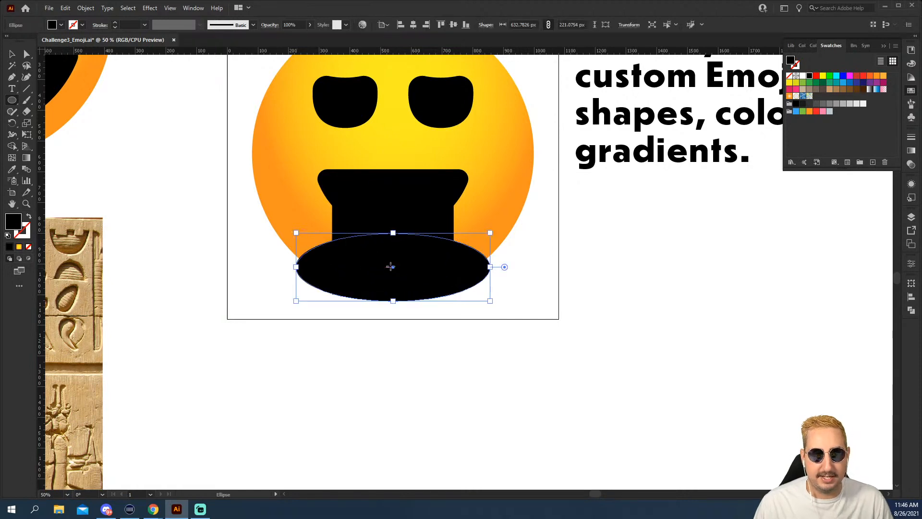
pyautogui.hotkey('ctrl', 'shift', 'a')
pyautogui.moveTo(438, 276); pyautogui.dragTo(438, 282)
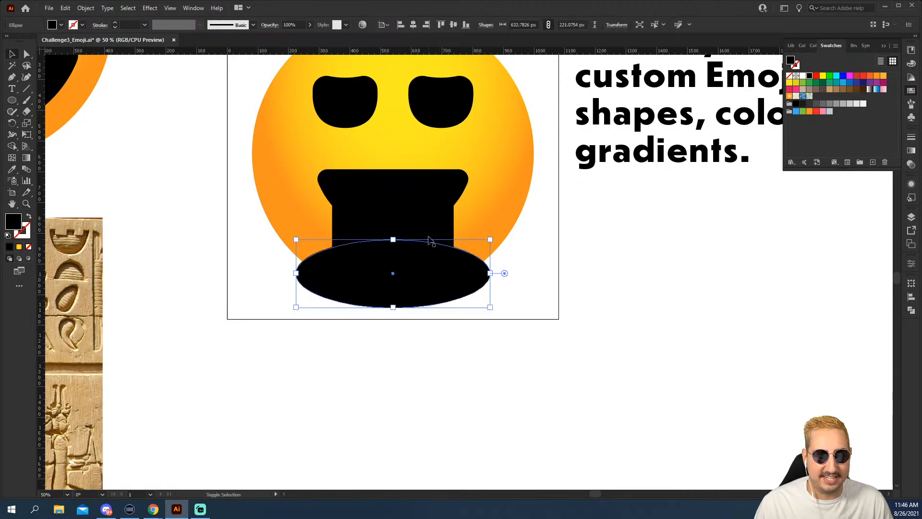
# Unite the ellipse and the rectangle below the mouth into one shape.
pyautogui.keyDown('shift'); pyautogui.click(429, 236); pyautogui.keyUp('shift')
pyautogui.click(911, 311)
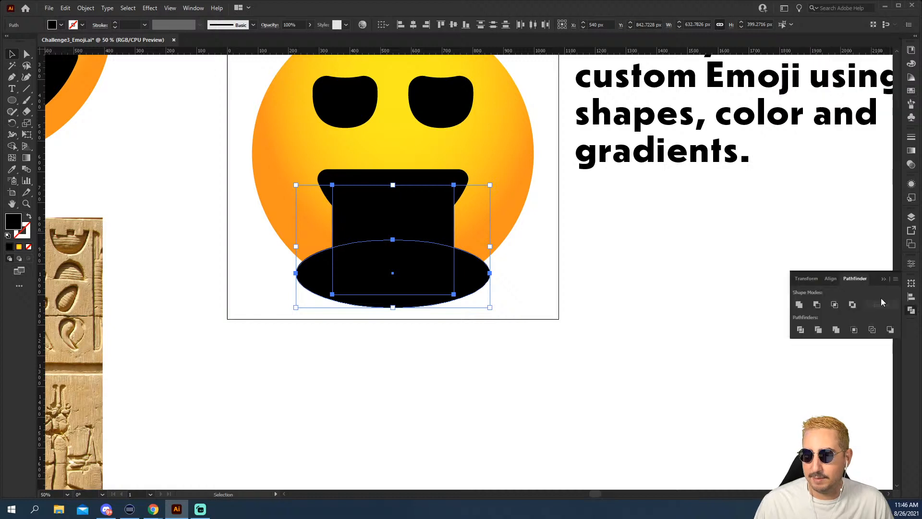
pyautogui.click(798, 305)
# Start a Roughen effect on the united shape with smooth points and preview on.
pyautogui.click(154, 9)
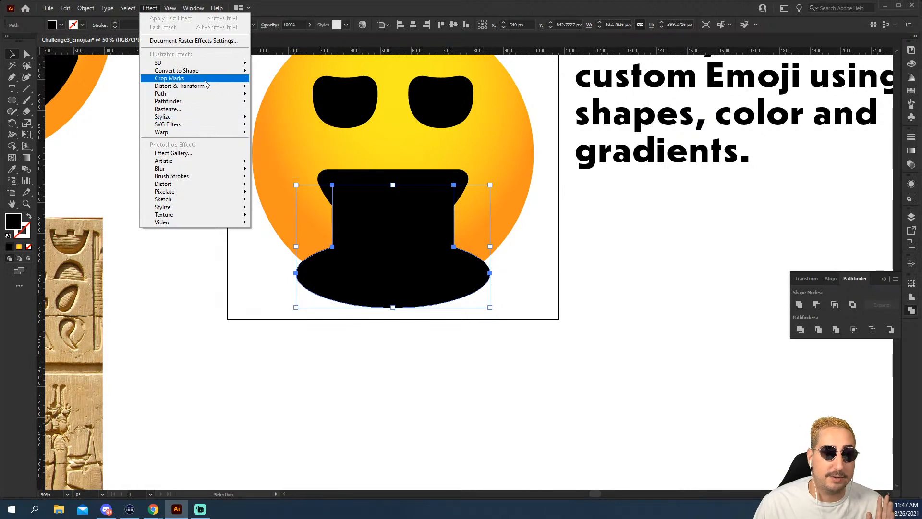
pyautogui.moveTo(208, 87)
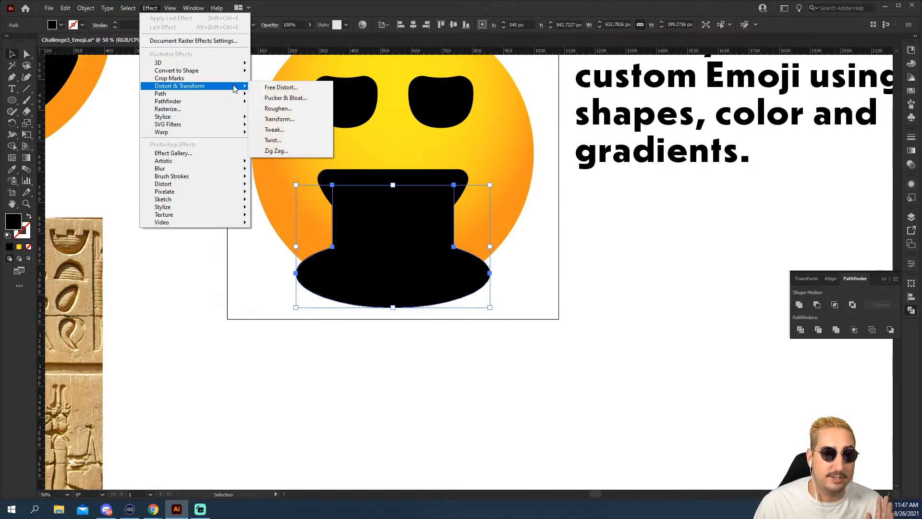
pyautogui.click(287, 112)
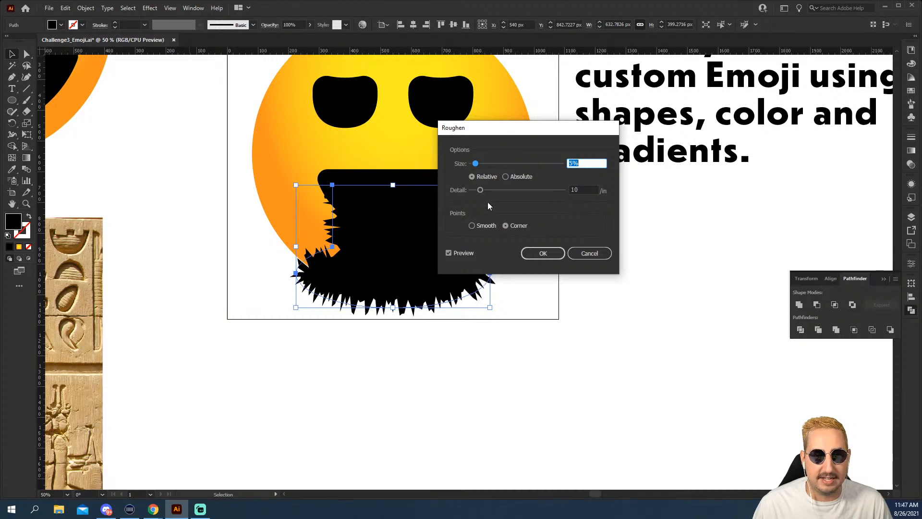
pyautogui.click(485, 226)
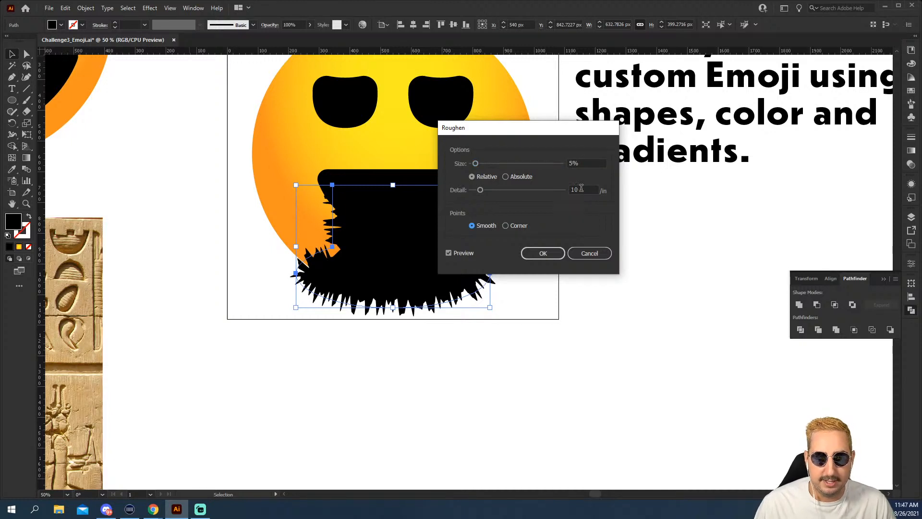
# Try the Roughen effect at a detail of 4 per inch with sizes of 0.5% and 2%.
pyautogui.click(583, 164)
pyautogui.write('0.5')
pyautogui.press('Tab')
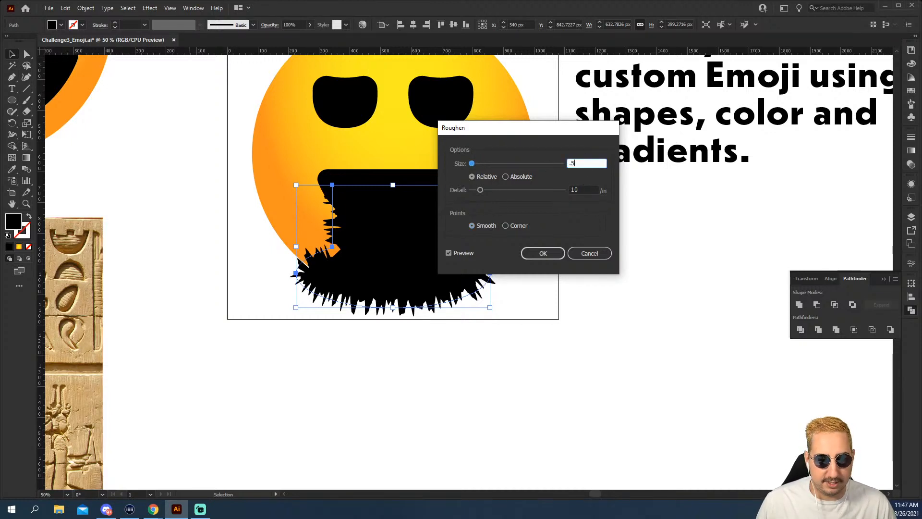
pyautogui.moveTo(504, 190); pyautogui.dragTo(475, 191)
pyautogui.click(580, 161)
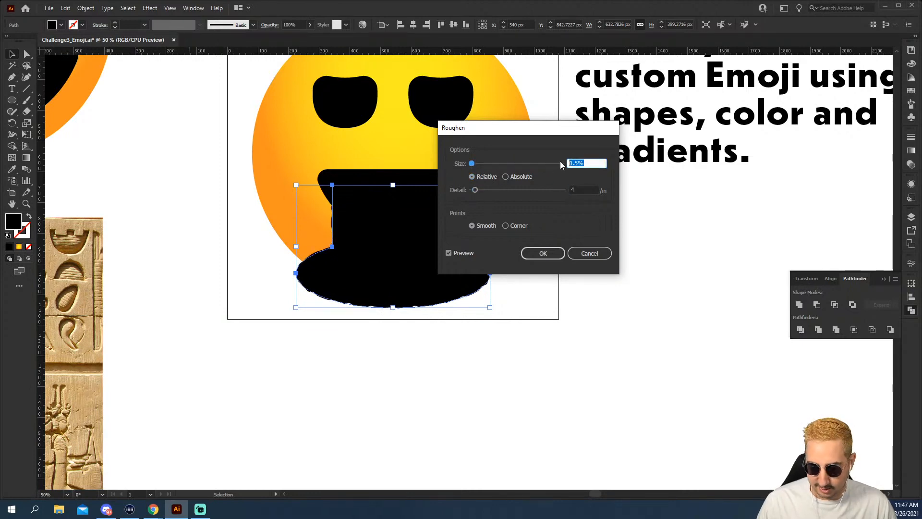
pyautogui.write('2')
pyautogui.press('Tab')
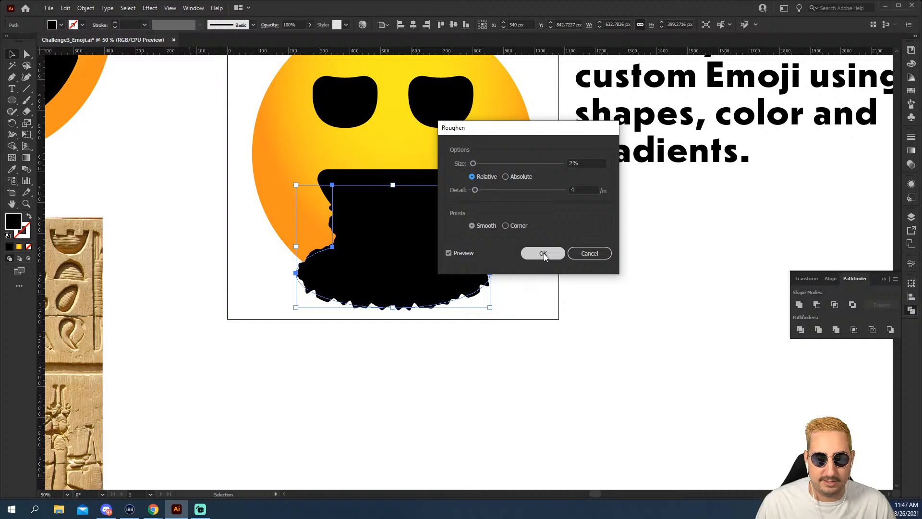
# Set the Roughen detail to 10 per inch and the relative size to 1%, and apply the effect.
pyautogui.press('Tab')
pyautogui.write('10')
pyautogui.press('Tab')
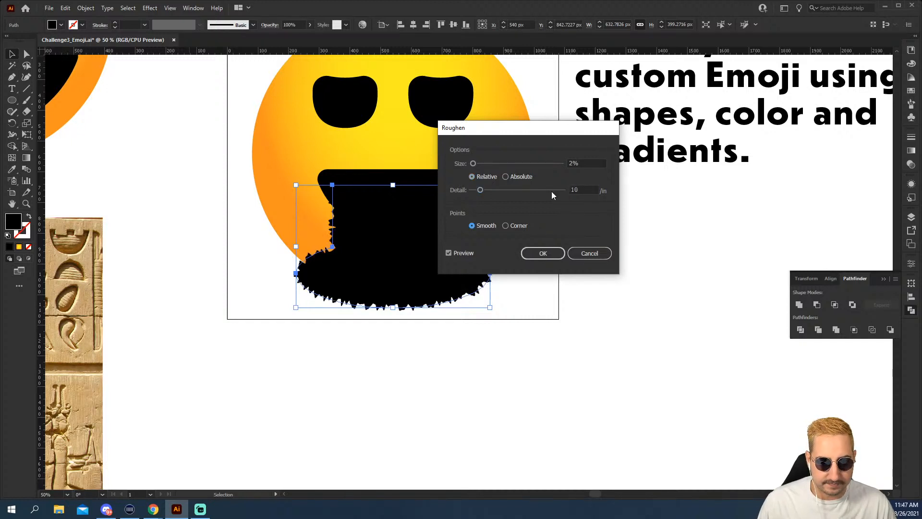
pyautogui.click(578, 162)
pyautogui.write('1')
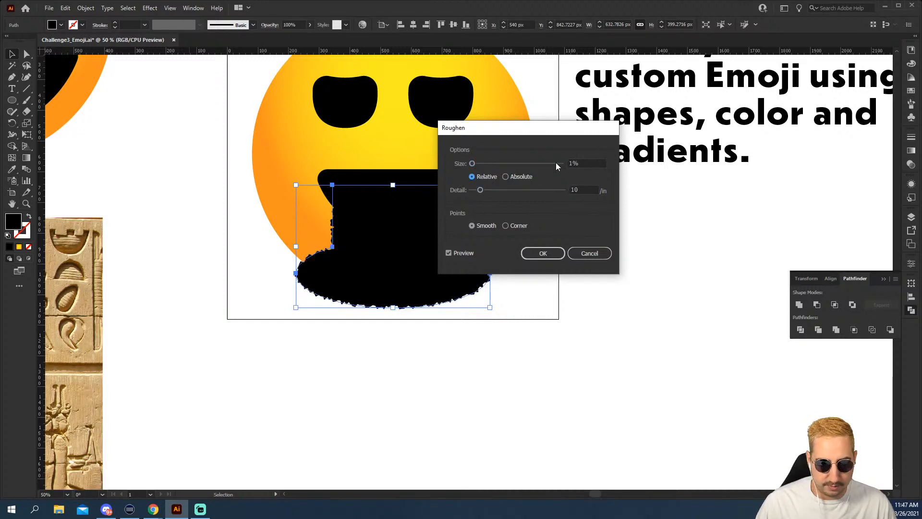
pyautogui.click(543, 254)
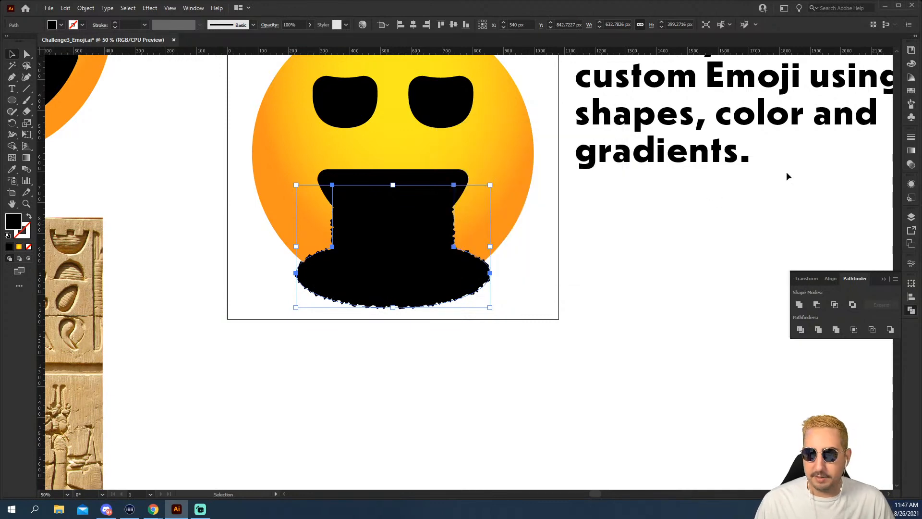
# Fill the roughened shape with a radial gradient running from light green in the center to dark green outside.
pyautogui.click(911, 90)
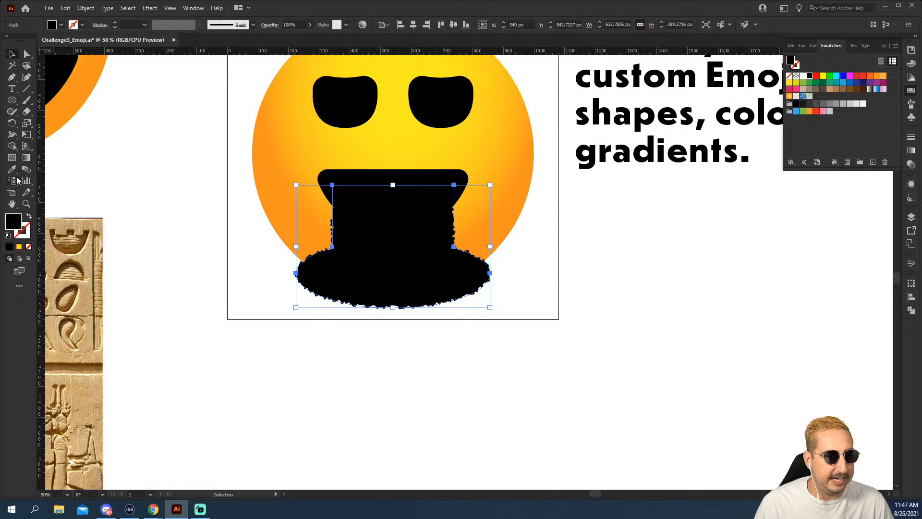
pyautogui.click(26, 159)
pyautogui.click(377, 229)
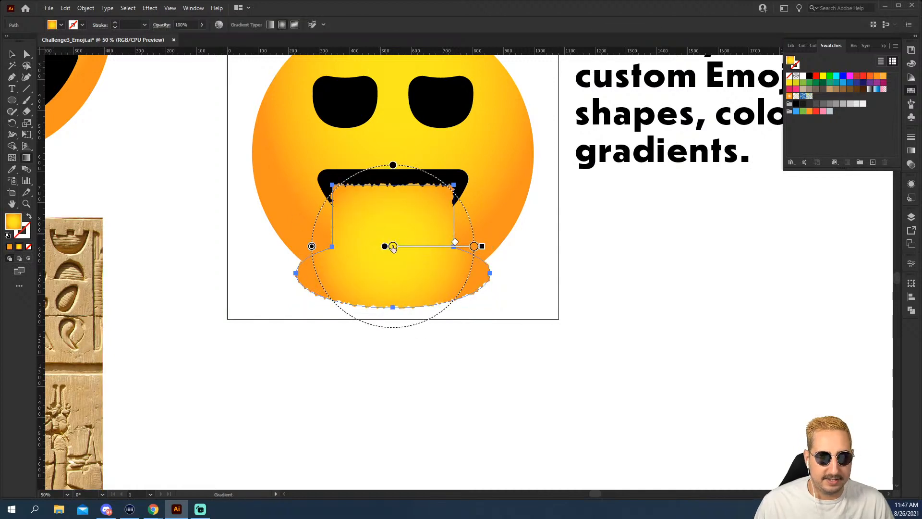
pyautogui.doubleClick(393, 246)
pyautogui.click(387, 279)
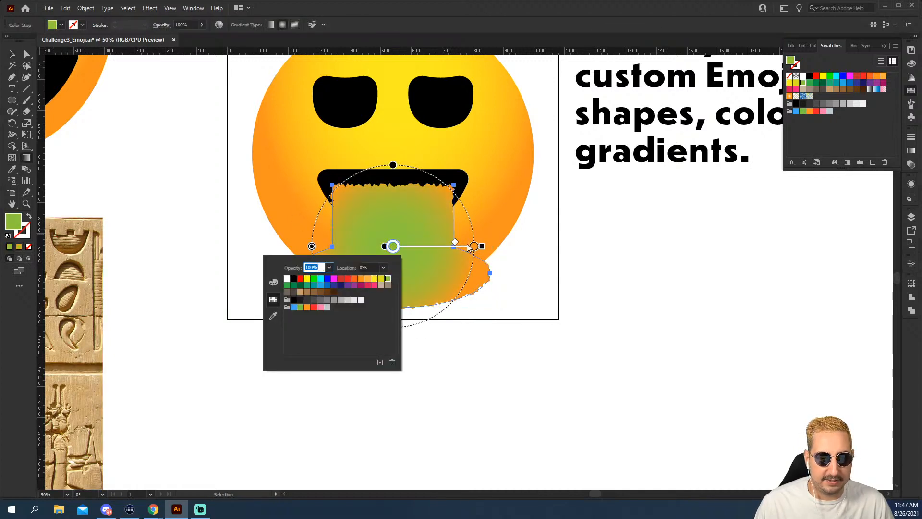
pyautogui.doubleClick(474, 246)
pyautogui.click(382, 285)
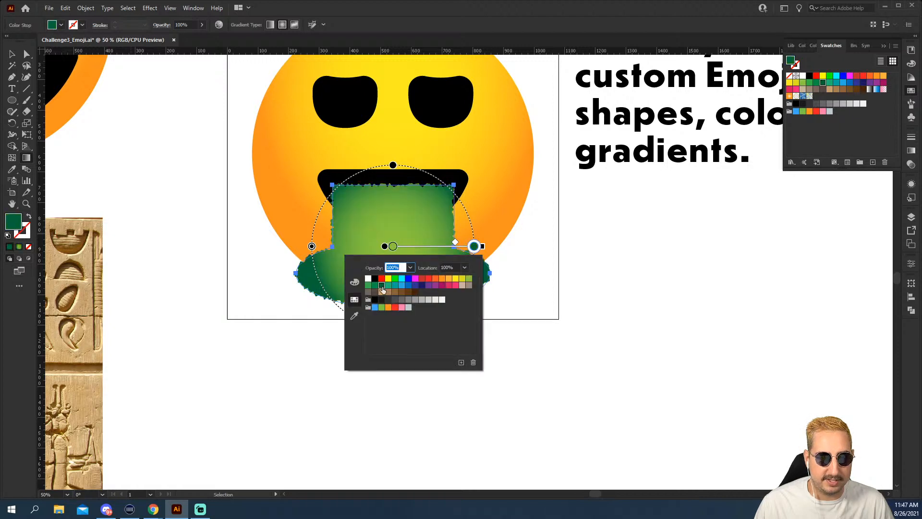
# Switch the green gradient to linear and run it vertically, dark green at the mouth and light green at the shape's bottom.
pyautogui.click(270, 26)
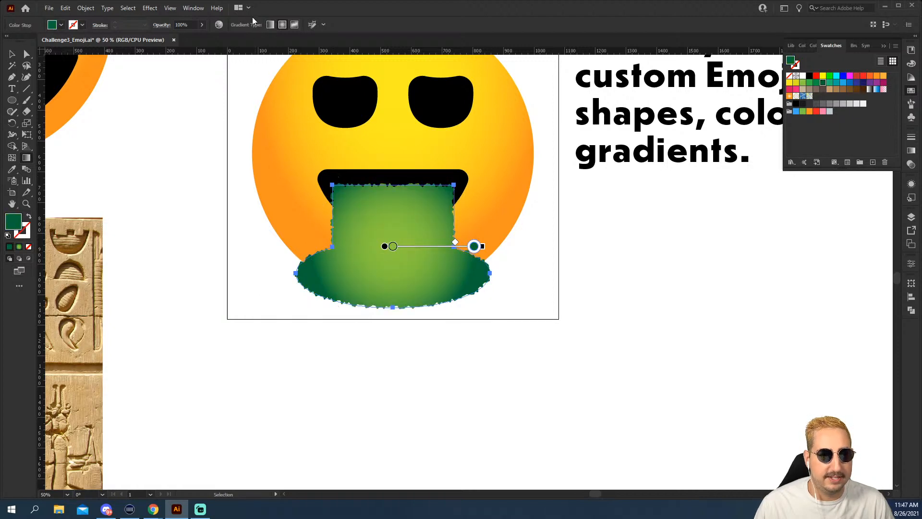
pyautogui.click(270, 25)
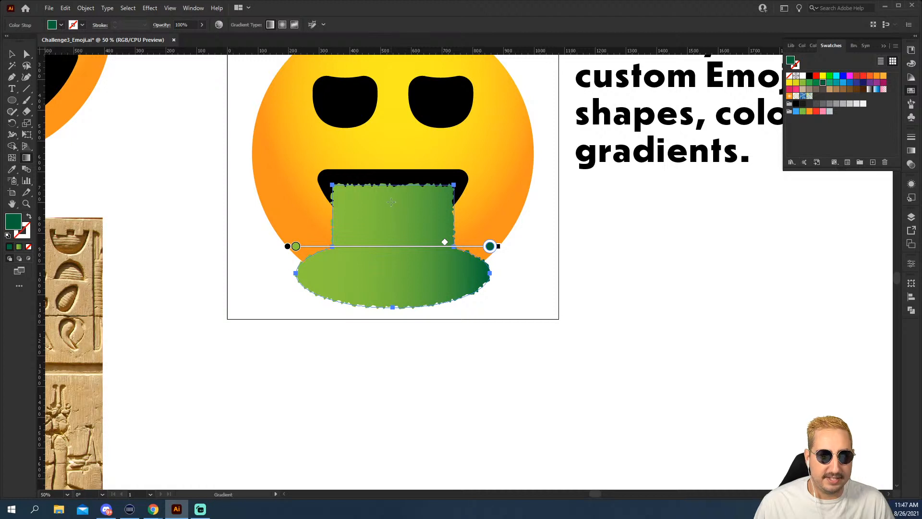
pyautogui.moveTo(393, 192)
pyautogui.mouseDown()
pyautogui.moveTo(393, 335)
pyautogui.moveTo(394, 244)
pyautogui.mouseUp()
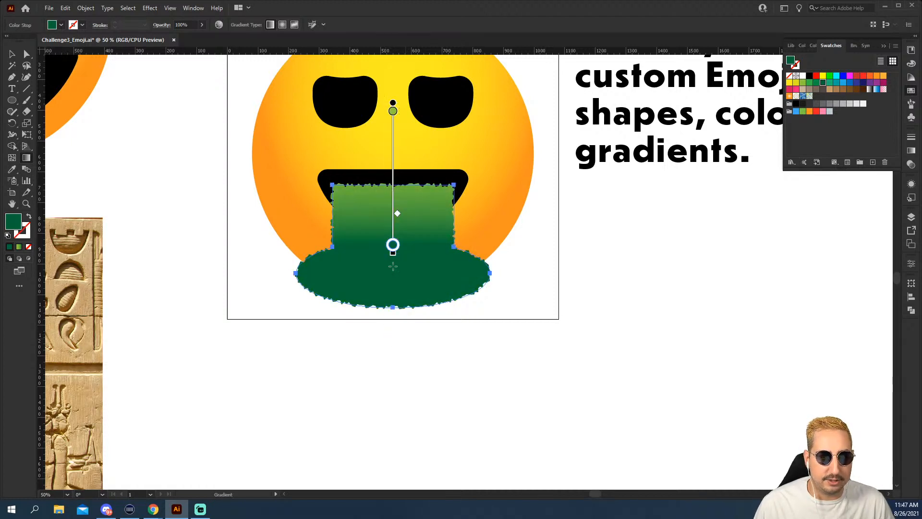
pyautogui.moveTo(395, 298)
pyautogui.mouseDown()
pyautogui.moveTo(383, 198)
pyautogui.moveTo(392, 156)
pyautogui.moveTo(393, 227)
pyautogui.moveTo(392, 186)
pyautogui.mouseUp()
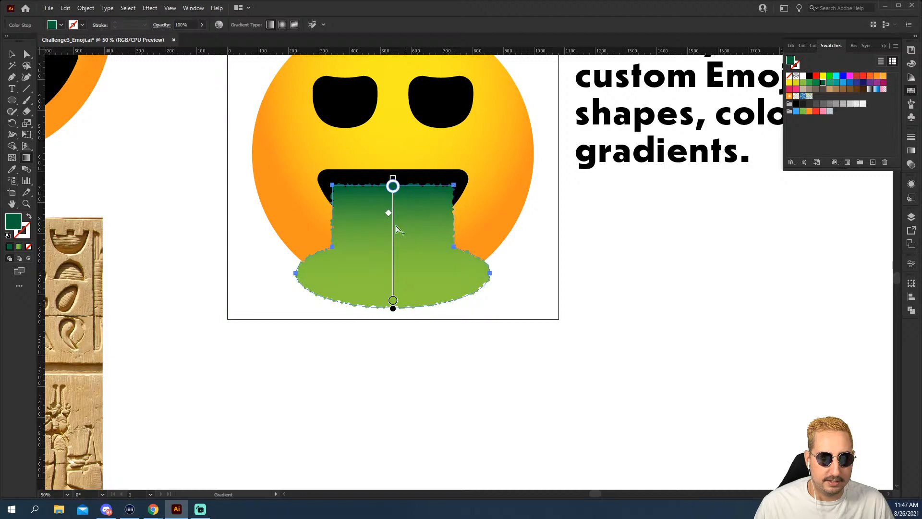
# Shift the vomit shape's green gradient lower so more dark green shows, and move the shape slightly down inside the mouth.
pyautogui.moveTo(395, 233); pyautogui.dragTo(394, 271)
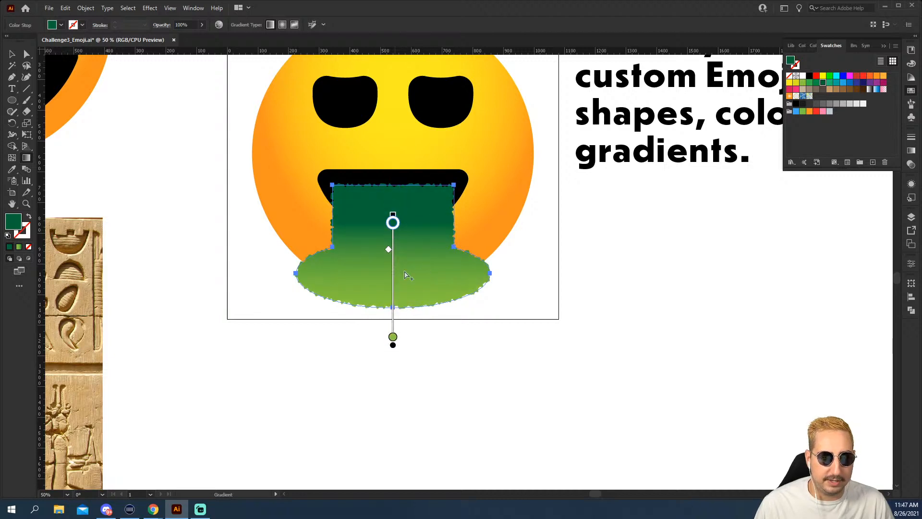
pyautogui.press('v')
pyautogui.click(565, 272)
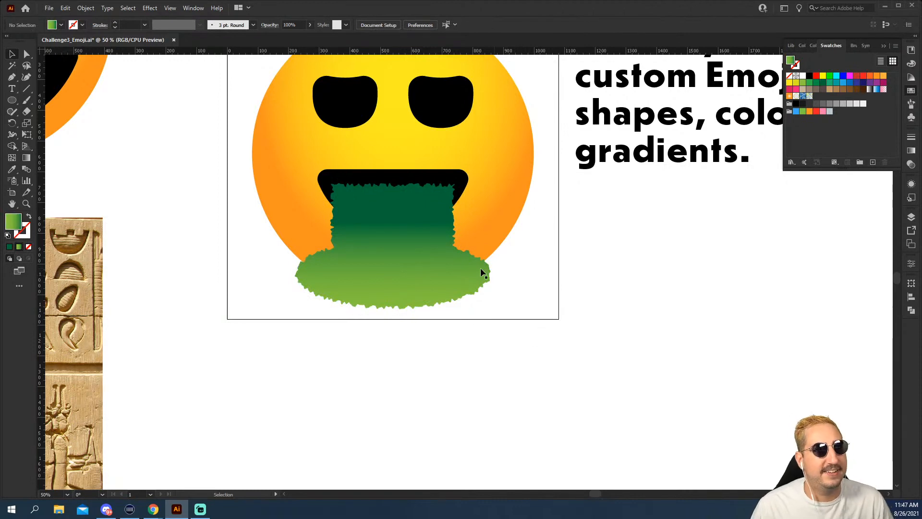
pyautogui.moveTo(423, 251); pyautogui.dragTo(423, 260)
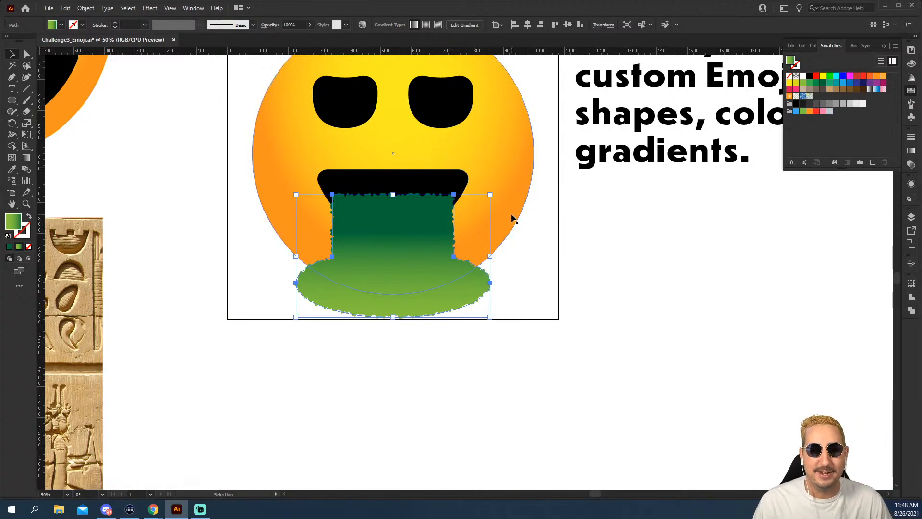
pyautogui.moveTo(531, 268); pyautogui.dragTo(549, 343)
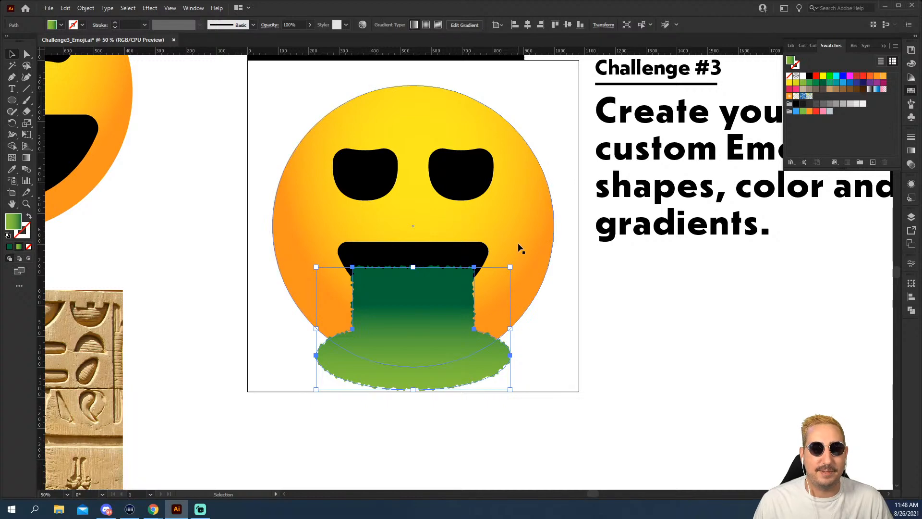
# Fill the black mouth shape with a solid red swatch.
pyautogui.click(520, 246)
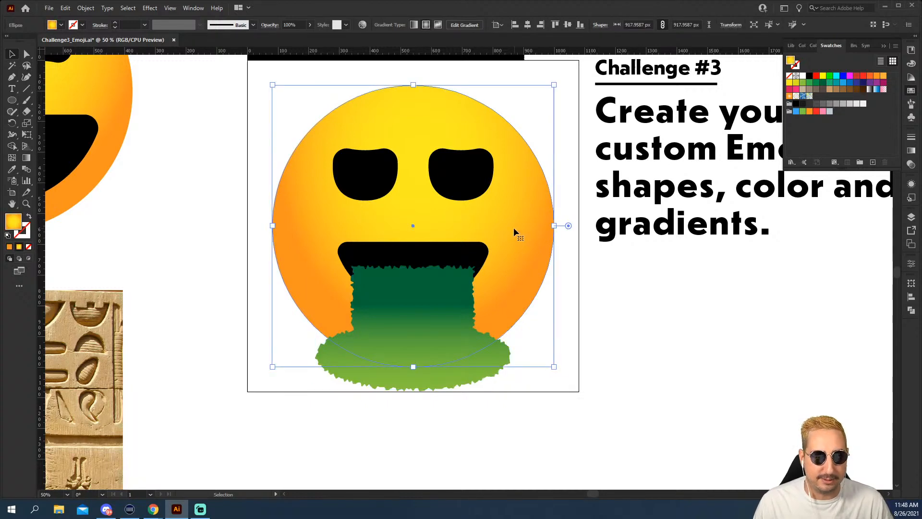
pyautogui.click(431, 257)
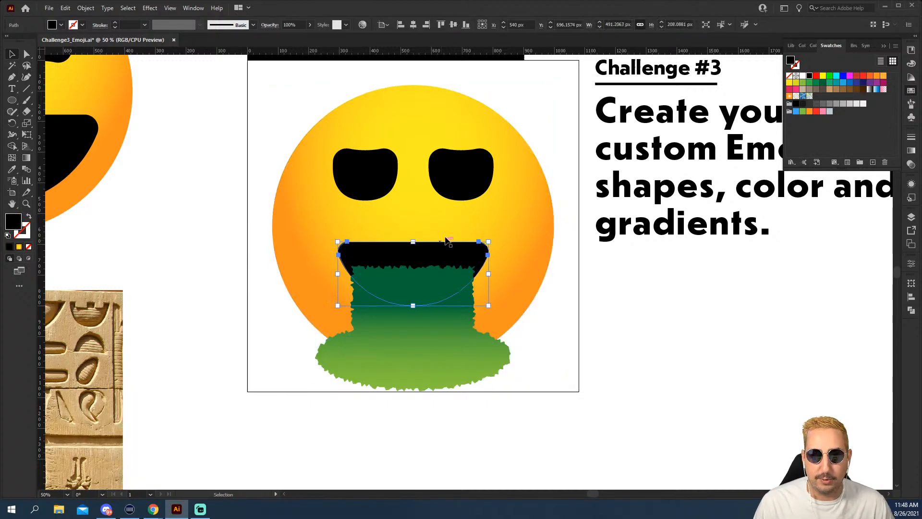
pyautogui.click(859, 76)
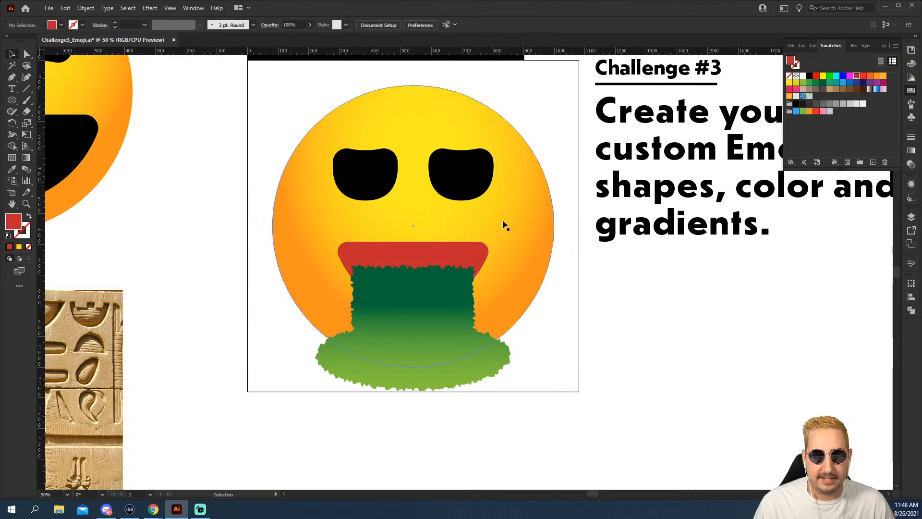
# Change the face circle's radial gradient to a freeform gradient drawn with points.
pyautogui.click(521, 220)
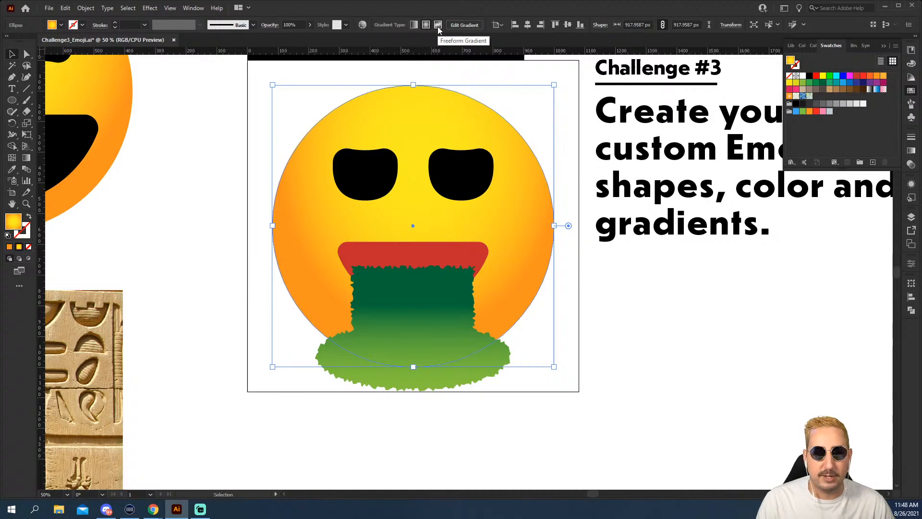
pyautogui.click(27, 158)
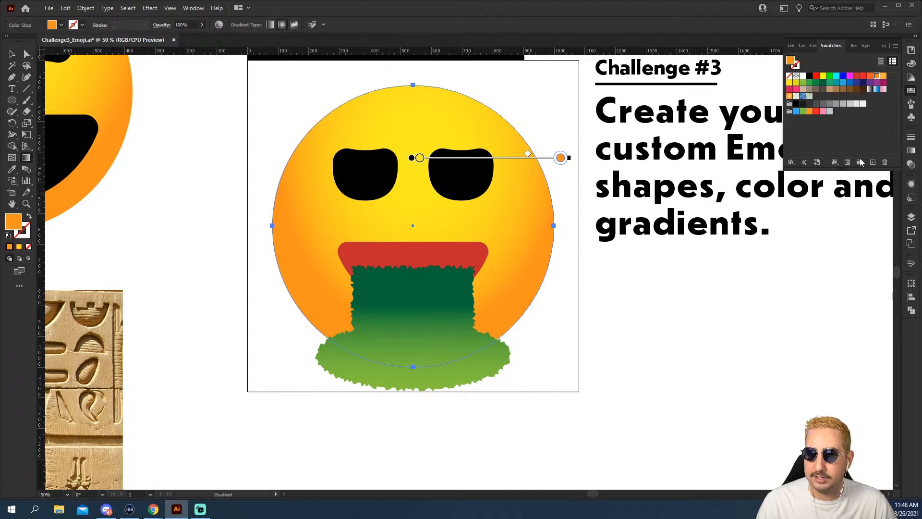
pyautogui.click(909, 151)
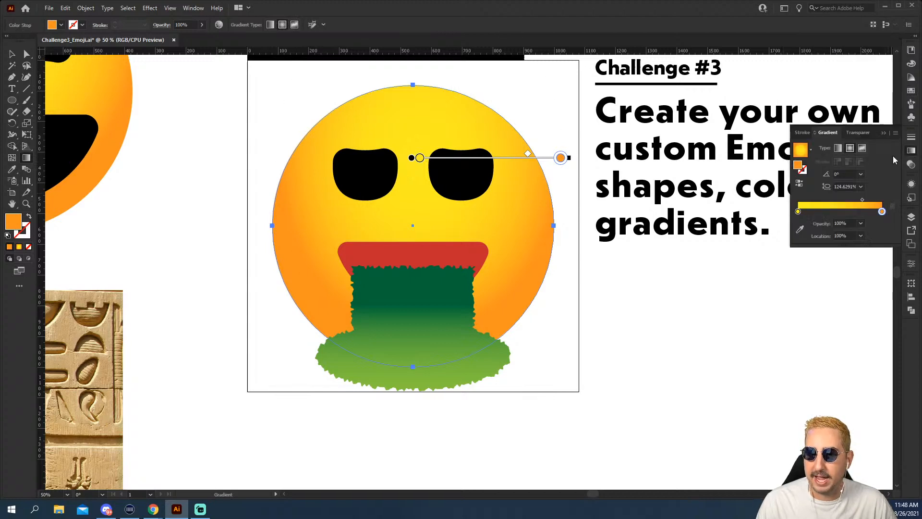
pyautogui.click(862, 149)
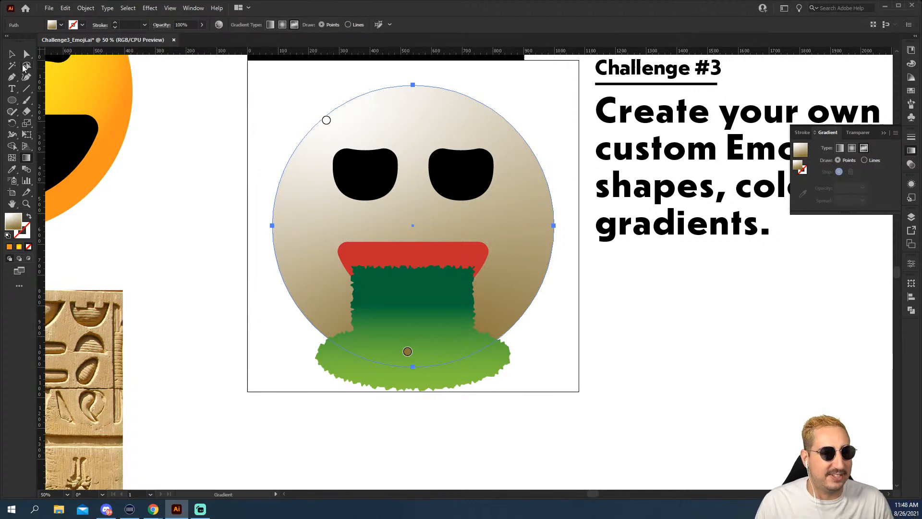
# Pull the bottom anchor points of both eyes up into a squinting shape, and lower both eyes slightly on the face.
pyautogui.click(26, 54)
pyautogui.click(370, 154)
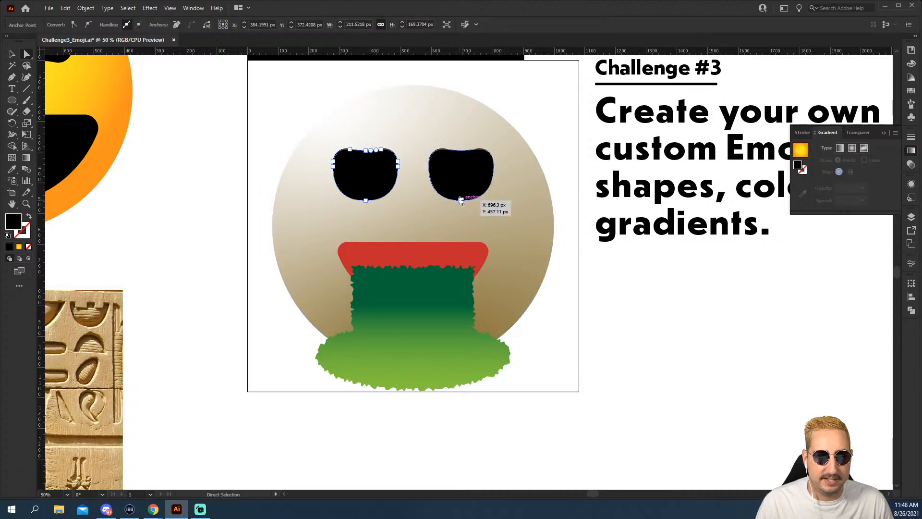
pyautogui.click(460, 201)
pyautogui.keyDown('shift'); pyautogui.click(366, 200); pyautogui.keyUp('shift')
pyautogui.moveTo(366, 201); pyautogui.dragTo(369, 177)
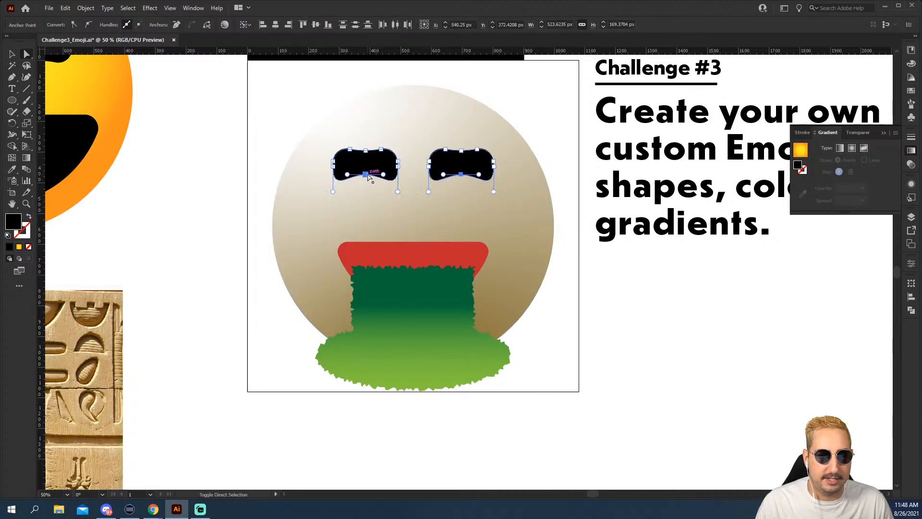
pyautogui.press('v')
pyautogui.hotkey('ctrl', 'shift', 'a')
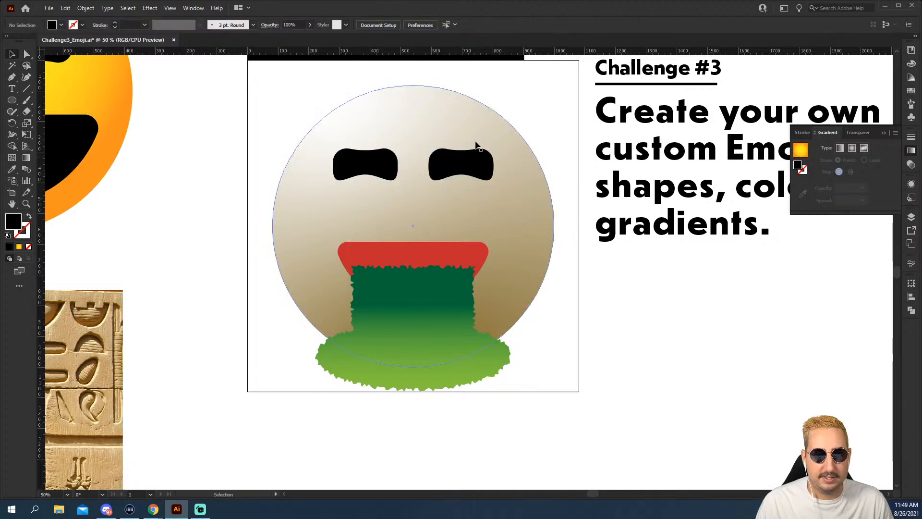
pyautogui.click(473, 159)
pyautogui.keyDown('shift'); pyautogui.click(384, 168); pyautogui.keyUp('shift')
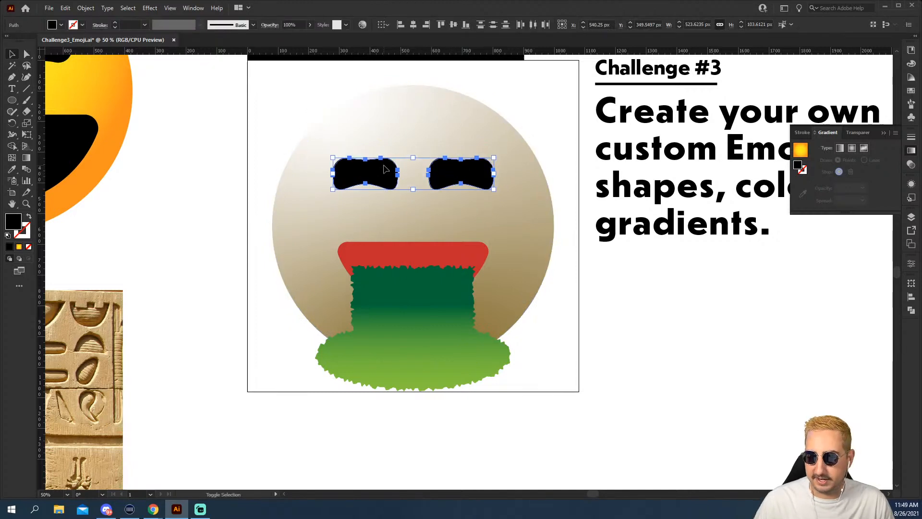
# Move the face's white freeform gradient point to the center of the forehead and color it red.
pyautogui.click(367, 139)
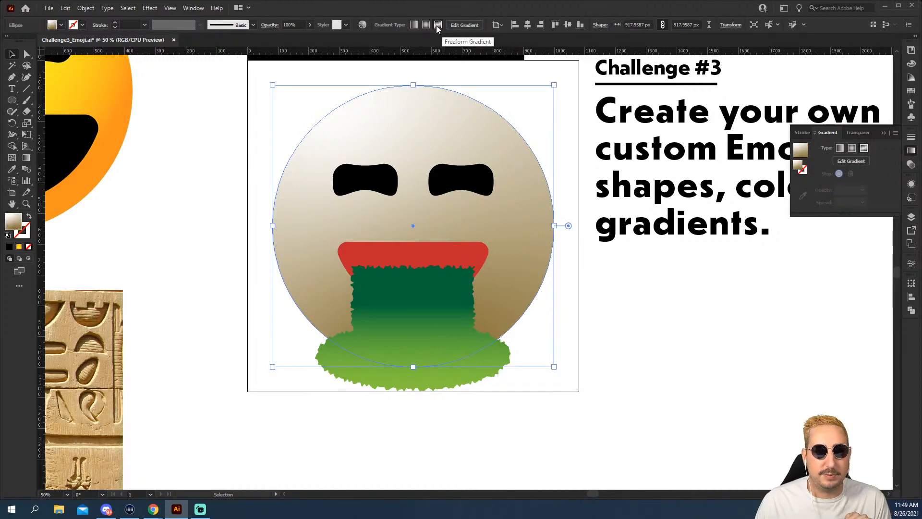
pyautogui.click(460, 25)
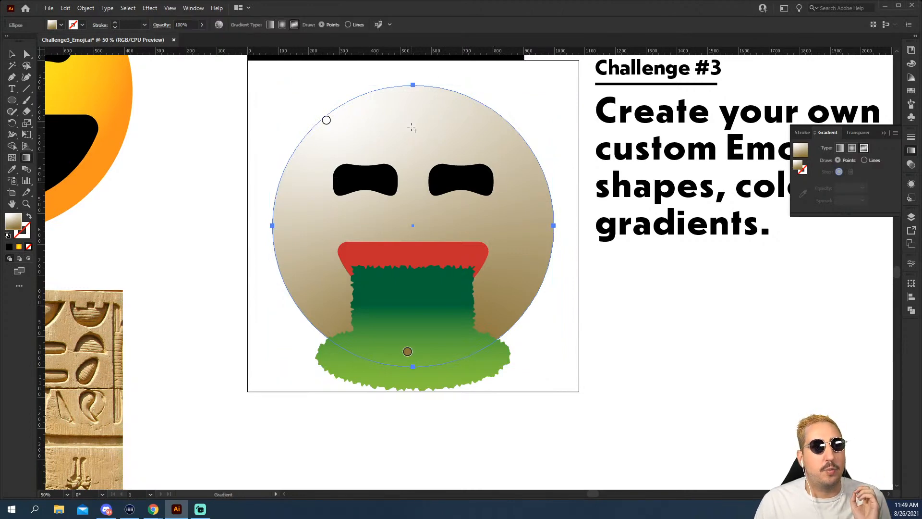
pyautogui.click(326, 120)
pyautogui.moveTo(326, 120); pyautogui.dragTo(413, 133)
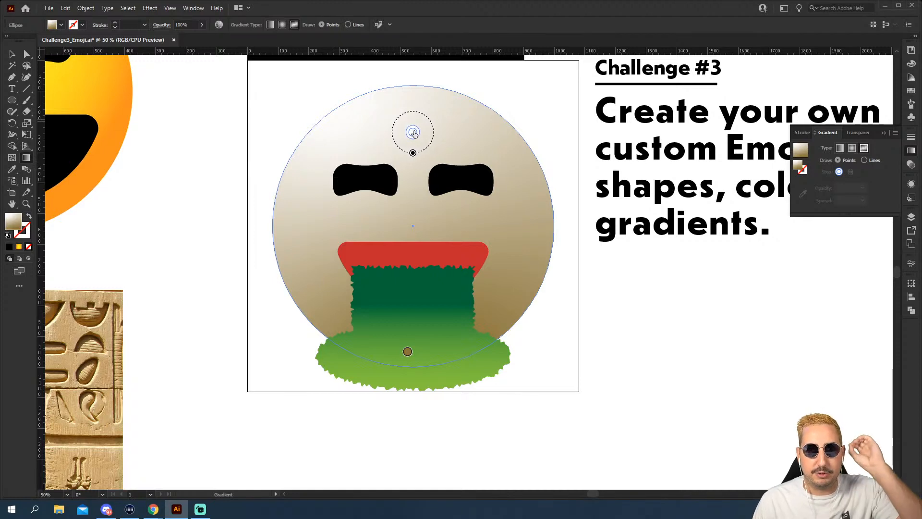
pyautogui.click(413, 133)
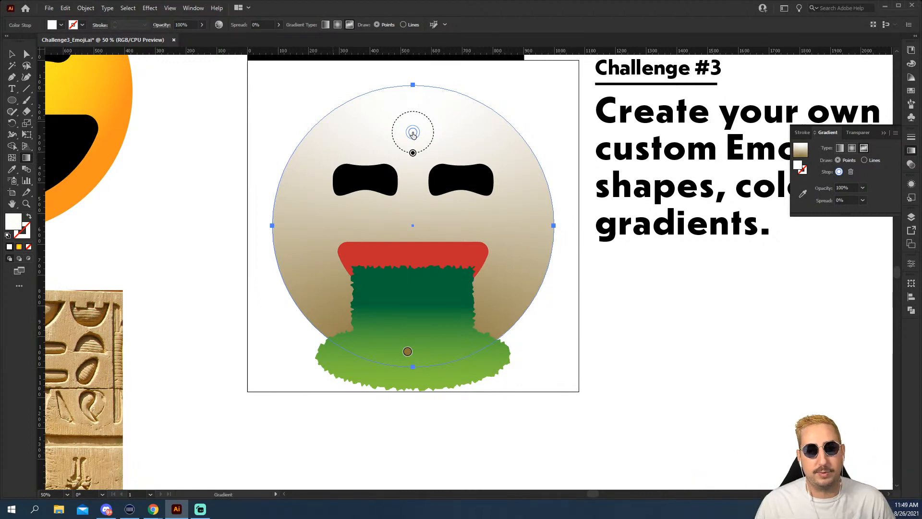
pyautogui.doubleClick(413, 132)
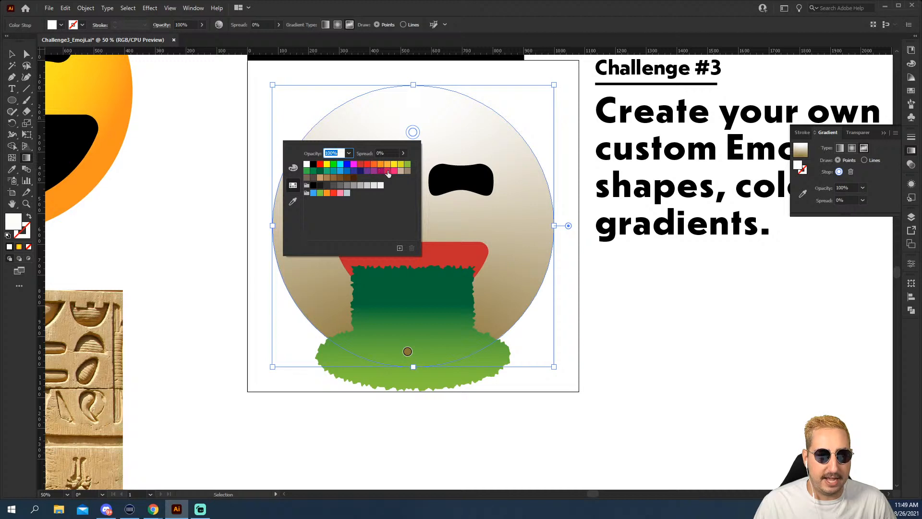
pyautogui.click(320, 164)
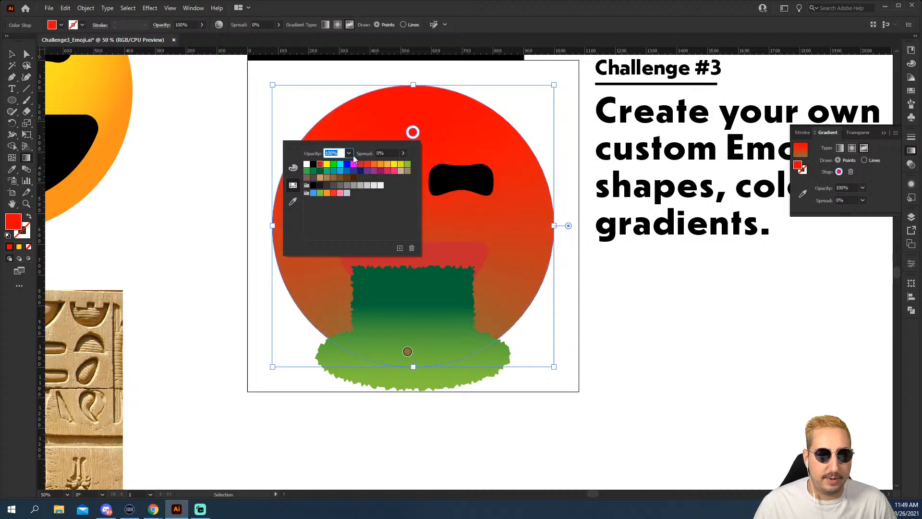
pyautogui.click(413, 133)
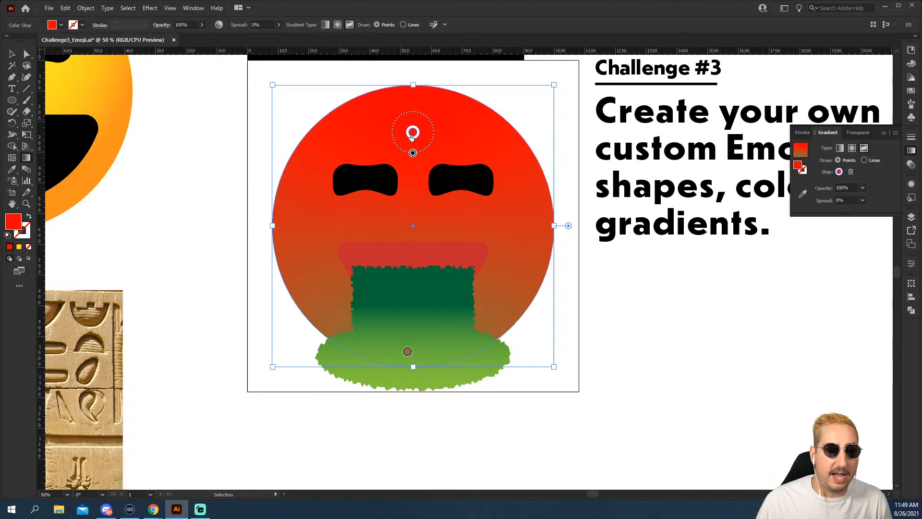
# Move the brown gradient point to the left cheek, color it light green, and add a matching green point on the right cheek.
pyautogui.press('g')
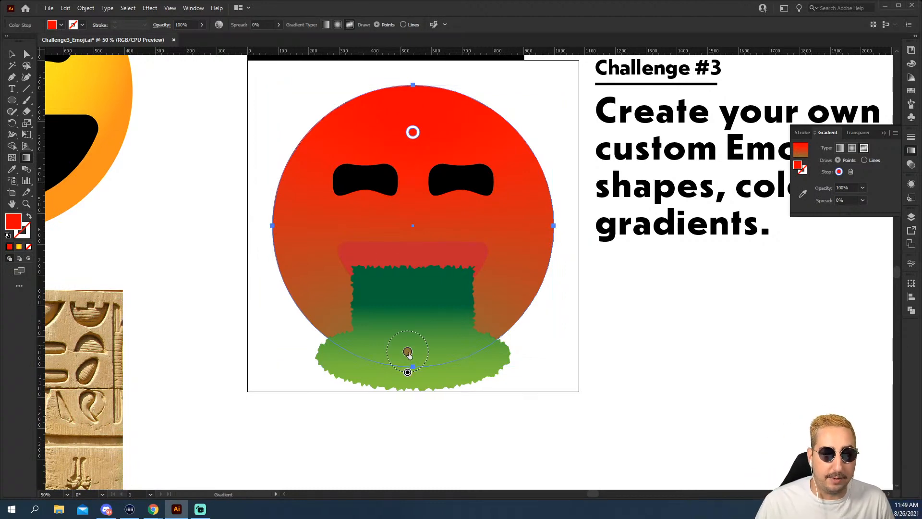
pyautogui.moveTo(407, 352); pyautogui.dragTo(321, 246)
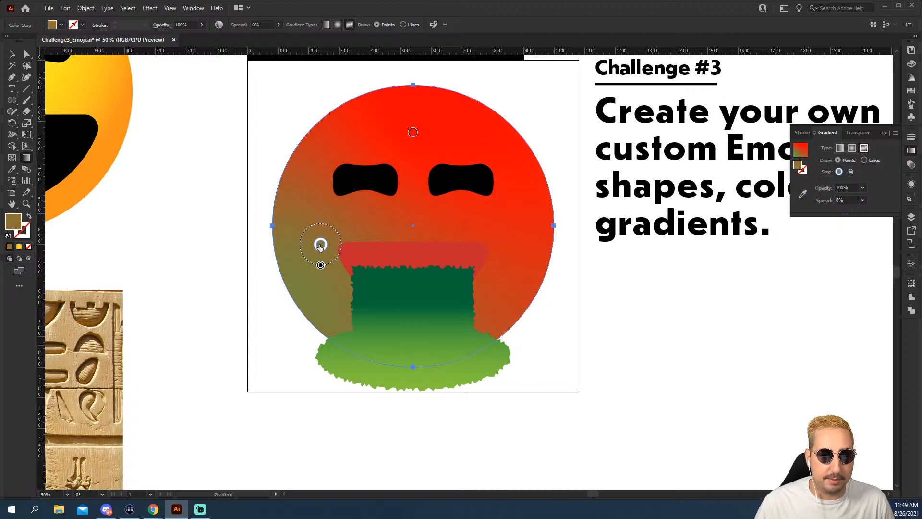
pyautogui.doubleClick(320, 246)
pyautogui.click(315, 276)
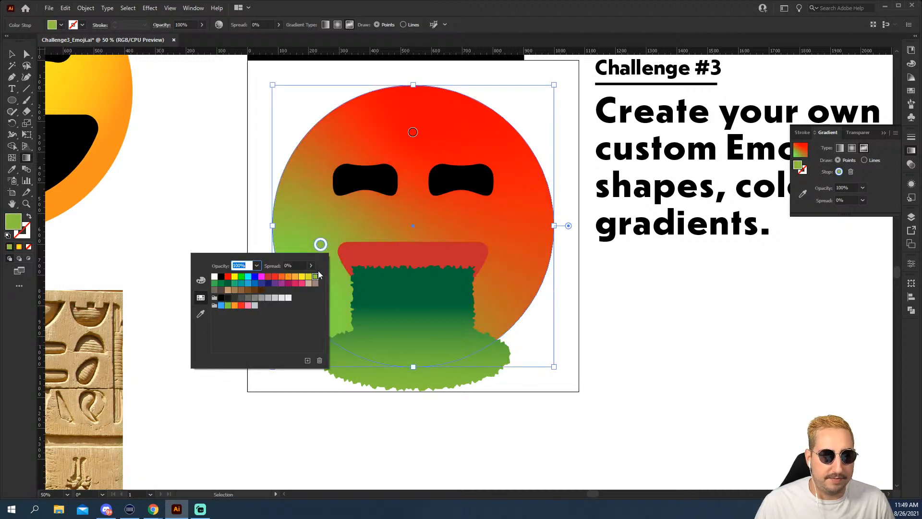
pyautogui.moveTo(321, 245); pyautogui.dragTo(329, 310)
pyautogui.moveTo(330, 268); pyautogui.dragTo(330, 250)
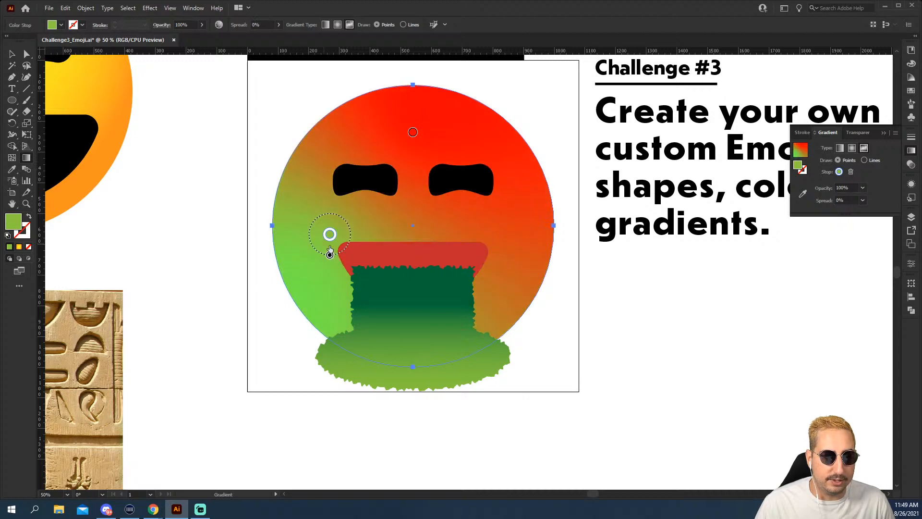
pyautogui.click(510, 236)
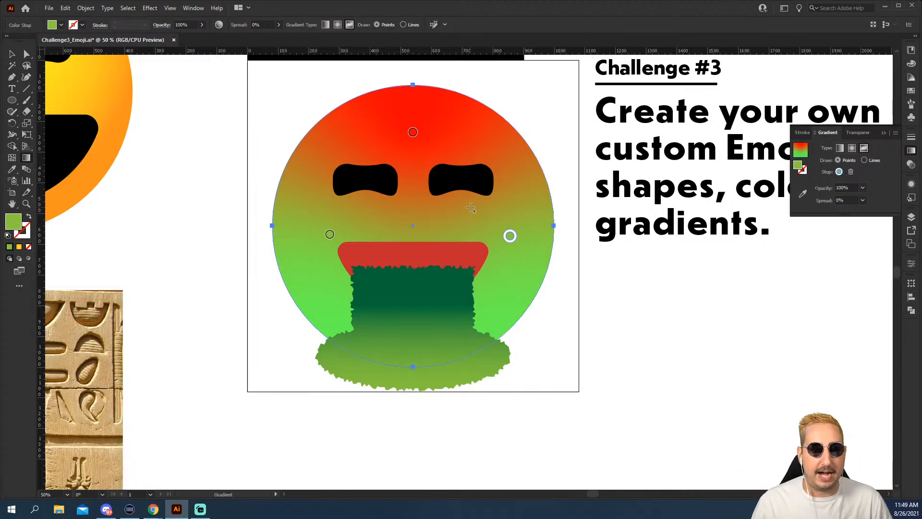
# Add a yellow gradient point with 100% spread to the face and place it at the top center of the head.
pyautogui.click(353, 110)
pyautogui.doubleClick(353, 110)
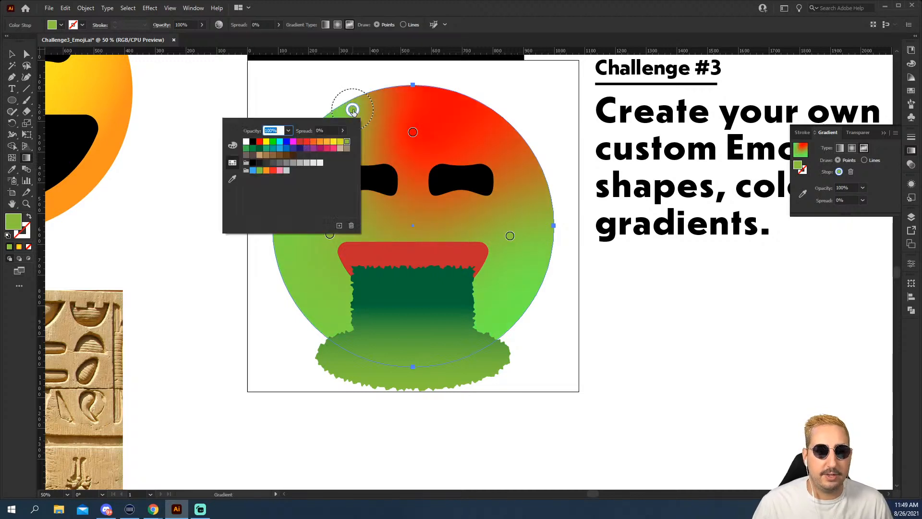
pyautogui.click(333, 141)
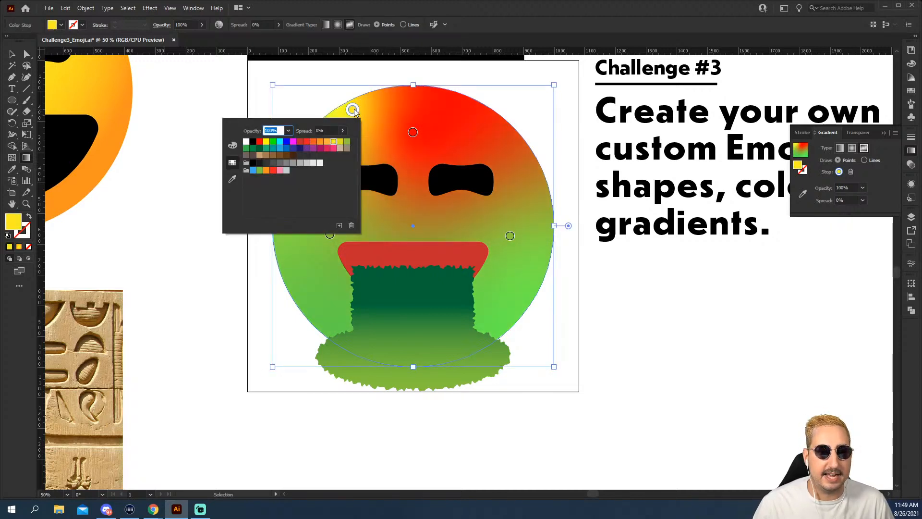
pyautogui.press('Escape')
pyautogui.moveTo(353, 117); pyautogui.dragTo(352, 144)
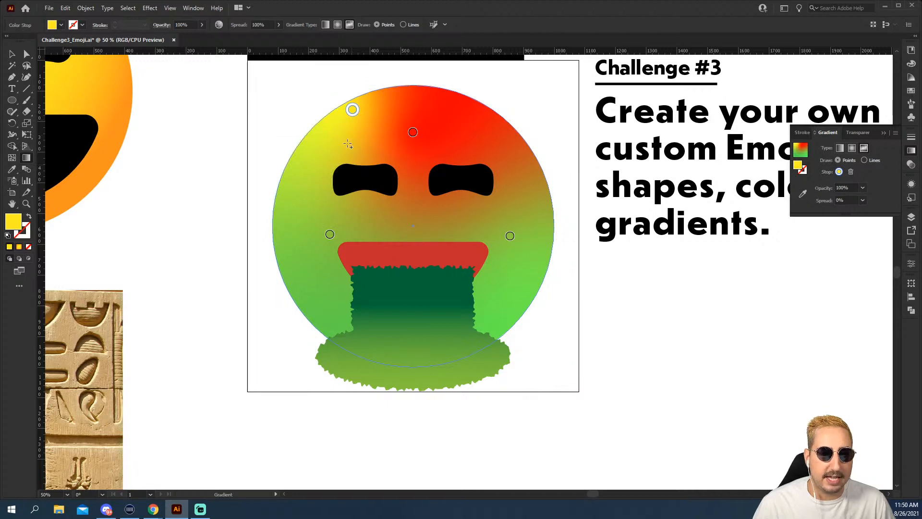
pyautogui.moveTo(353, 110); pyautogui.dragTo(401, 96)
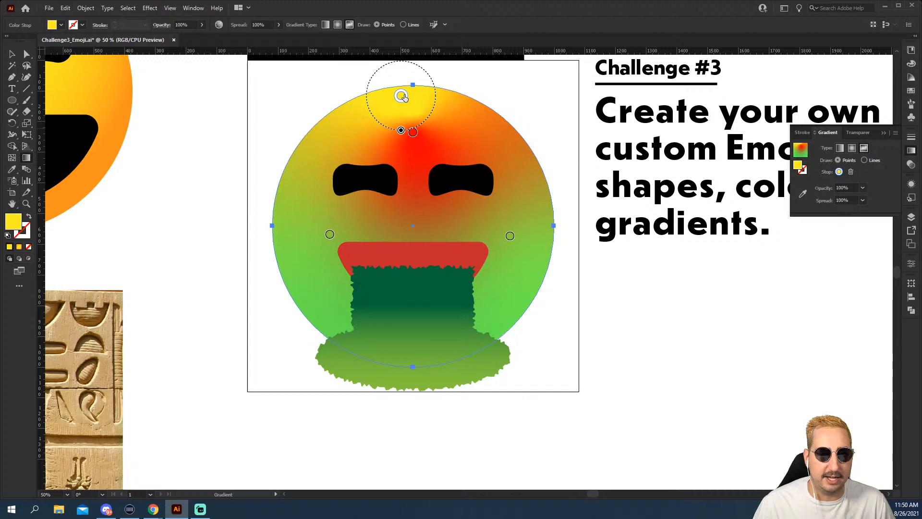
pyautogui.moveTo(401, 96); pyautogui.dragTo(413, 92)
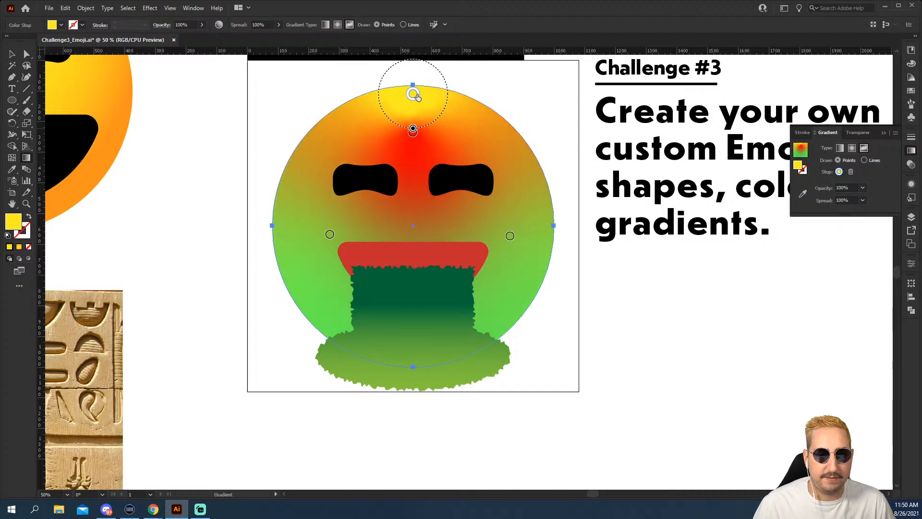
# Add yellow gradient points between the eyes, on both lower cheeks and on both upper sides of the face.
pyautogui.click(413, 194)
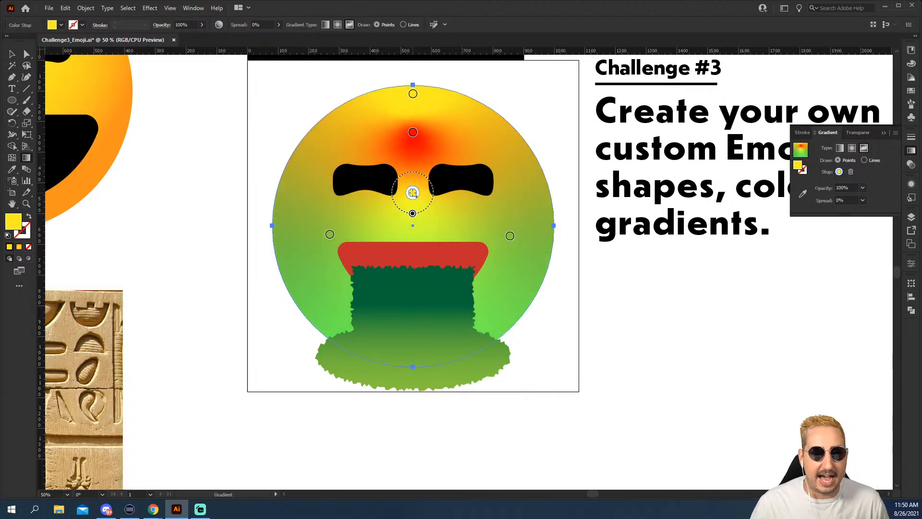
pyautogui.click(331, 299)
pyautogui.click(492, 293)
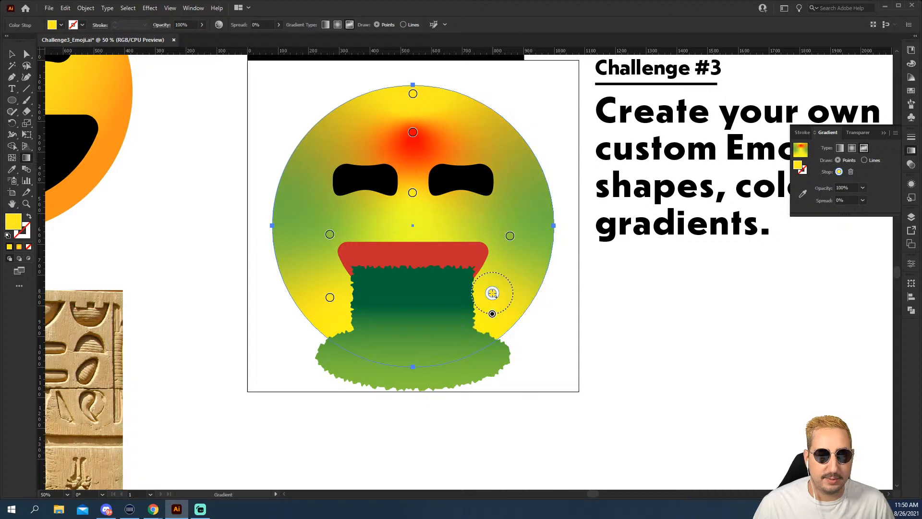
pyautogui.click(503, 142)
pyautogui.click(305, 141)
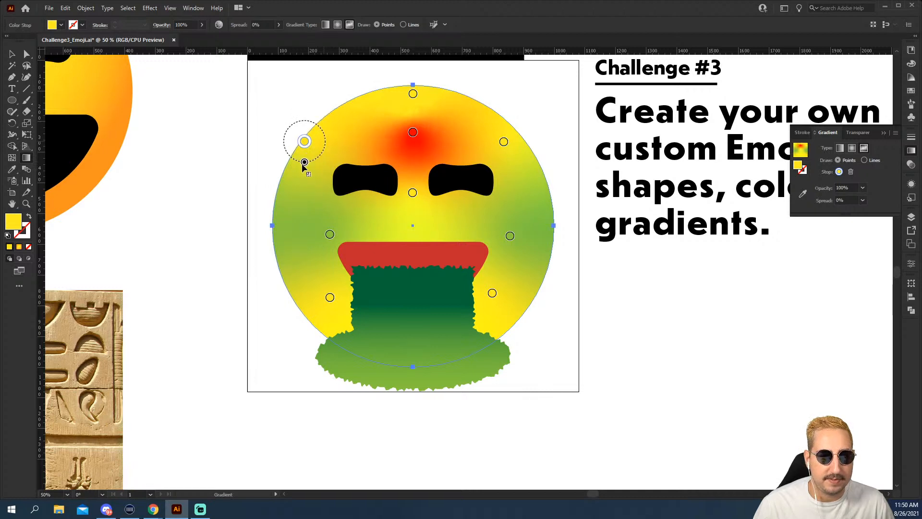
# Move the face's upper-right yellow gradient point outward toward the edge and increase the red forehead point's spread to 52%.
pyautogui.click(501, 142)
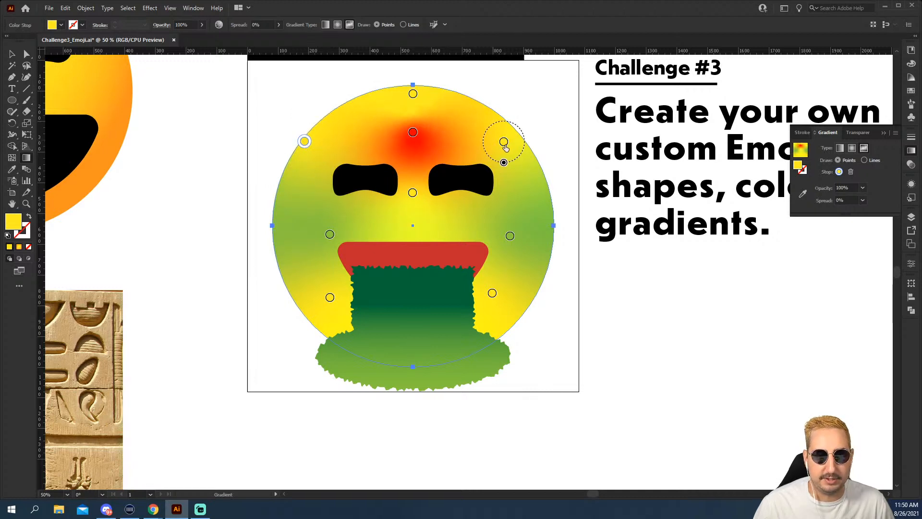
pyautogui.moveTo(505, 146); pyautogui.dragTo(523, 149)
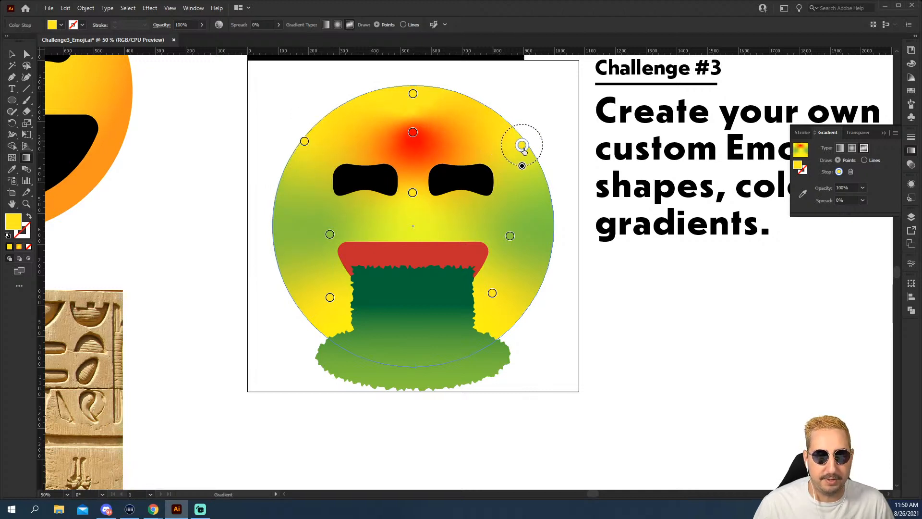
pyautogui.click(413, 132)
pyautogui.moveTo(413, 143); pyautogui.dragTo(413, 164)
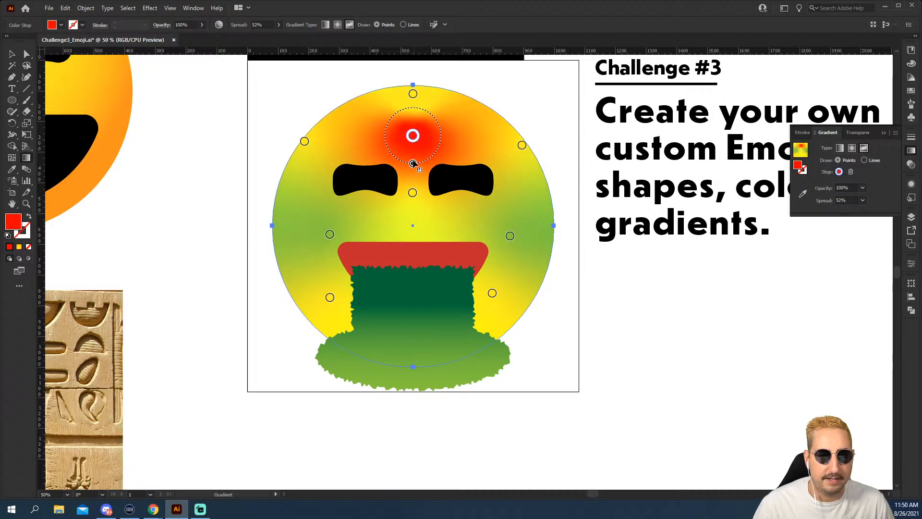
pyautogui.press('v')
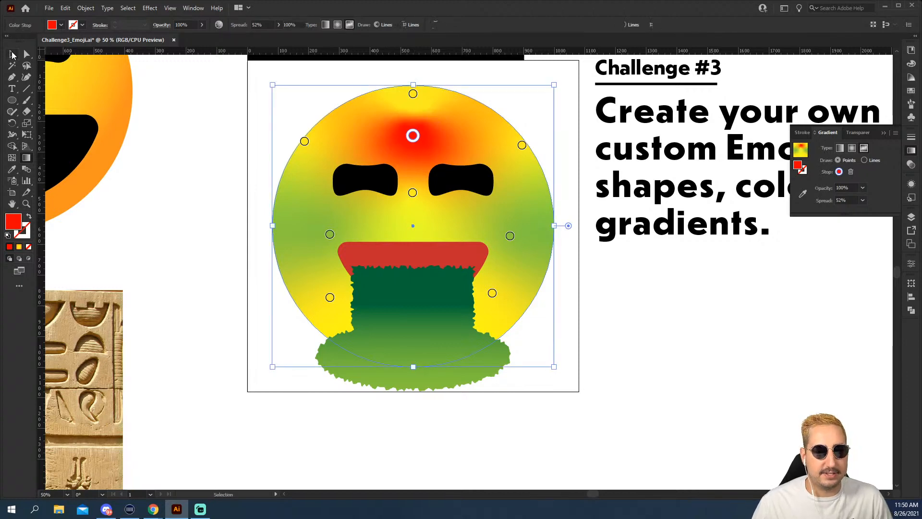
pyautogui.click(215, 260)
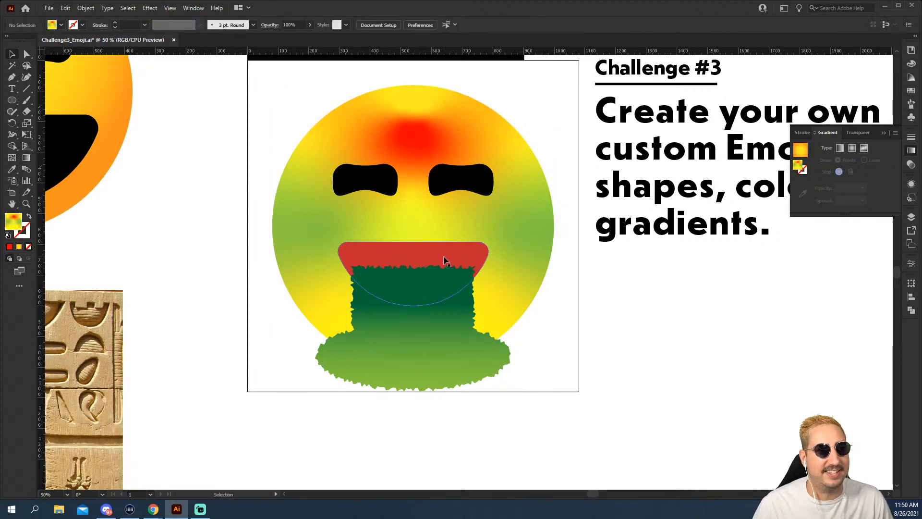
# Try to move the gradient face circle out of the emoji to beneath the challenge text, and undo the move.
pyautogui.press('z')
pyautogui.keyDown('alt'); pyautogui.click(489, 195); pyautogui.keyUp('alt')
pyautogui.moveTo(514, 257); pyautogui.dragTo(466, 187)
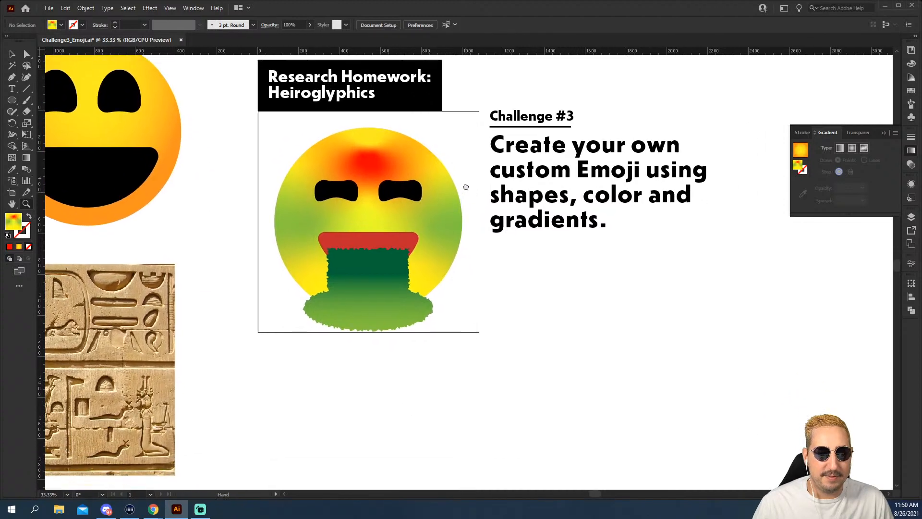
pyautogui.scroll(-1, 466, 187)
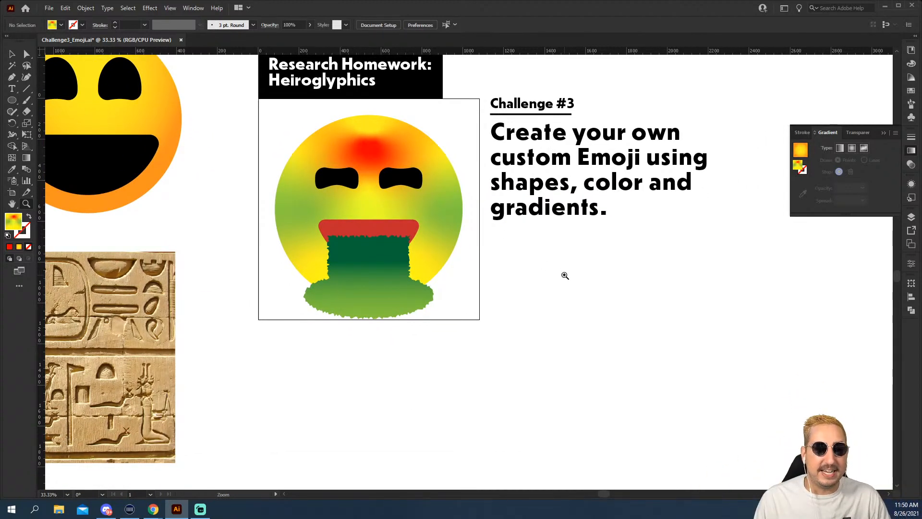
pyautogui.press('v')
pyautogui.moveTo(428, 219); pyautogui.dragTo(680, 338)
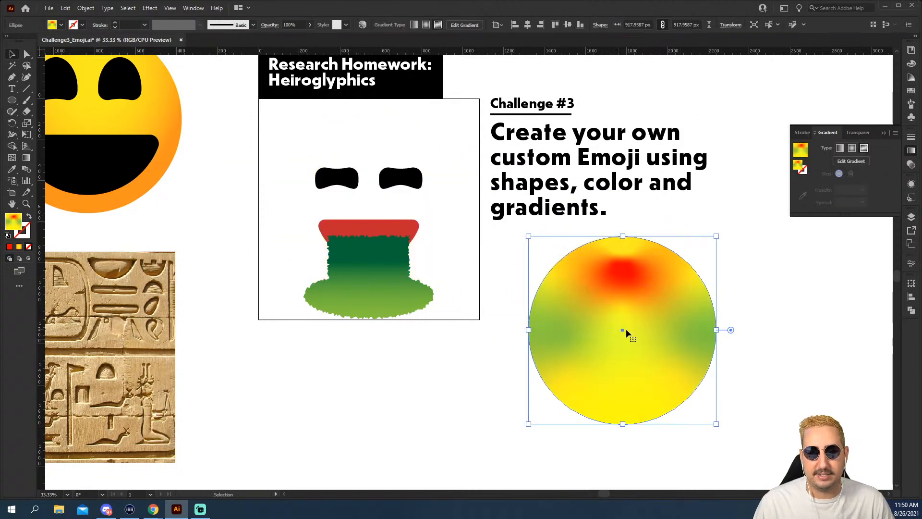
pyautogui.hotkey('ctrl', 'z')
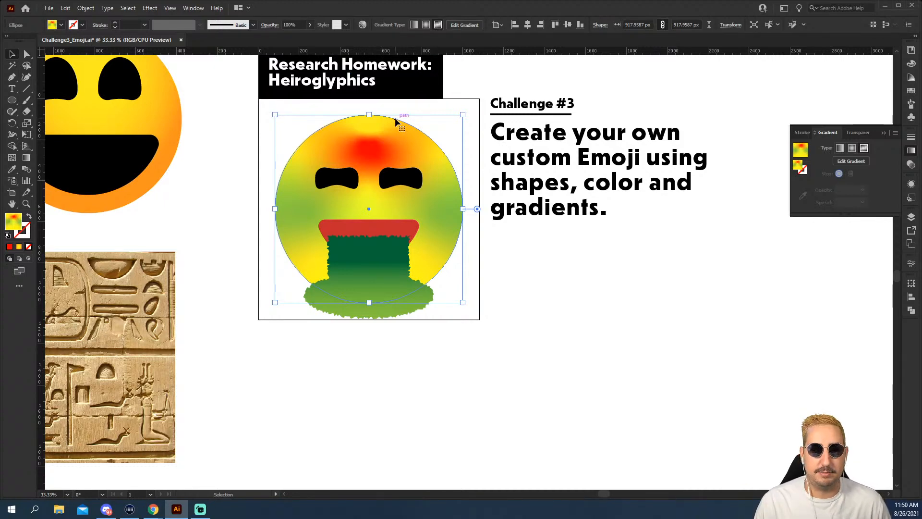
# Duplicate the smiling yellow emoji and place the copy to its left.
pyautogui.moveTo(209, 177); pyautogui.dragTo(536, 300)
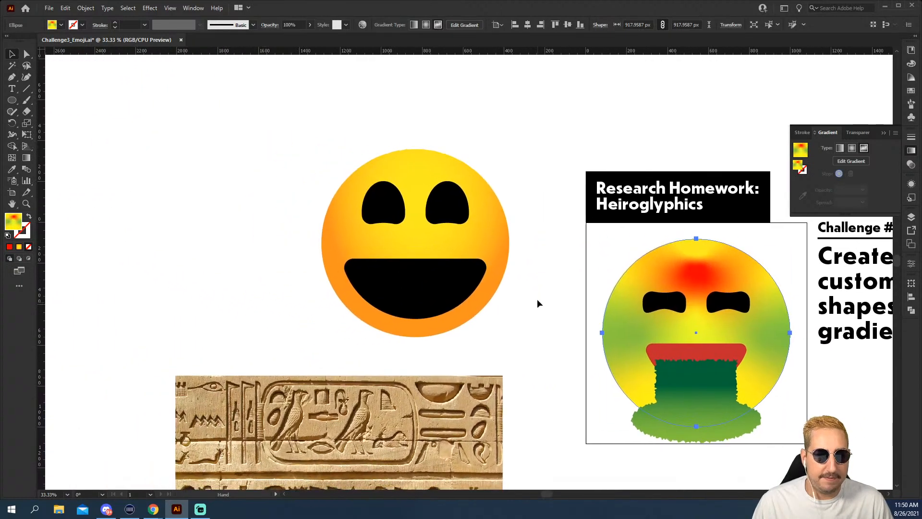
pyautogui.moveTo(535, 166); pyautogui.dragTo(354, 299)
pyautogui.moveTo(443, 251); pyautogui.dragTo(398, 230)
pyautogui.click(290, 128)
# Change the fill of the left smiling emoji's face to a freeform gradient.
pyautogui.press('z')
pyautogui.click(442, 220)
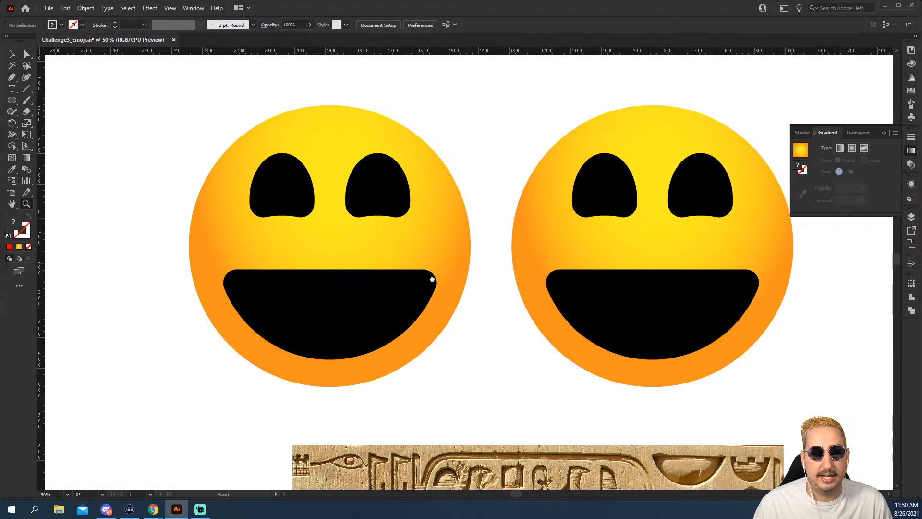
pyautogui.moveTo(432, 279); pyautogui.dragTo(421, 263)
pyautogui.press('v')
pyautogui.click(453, 227)
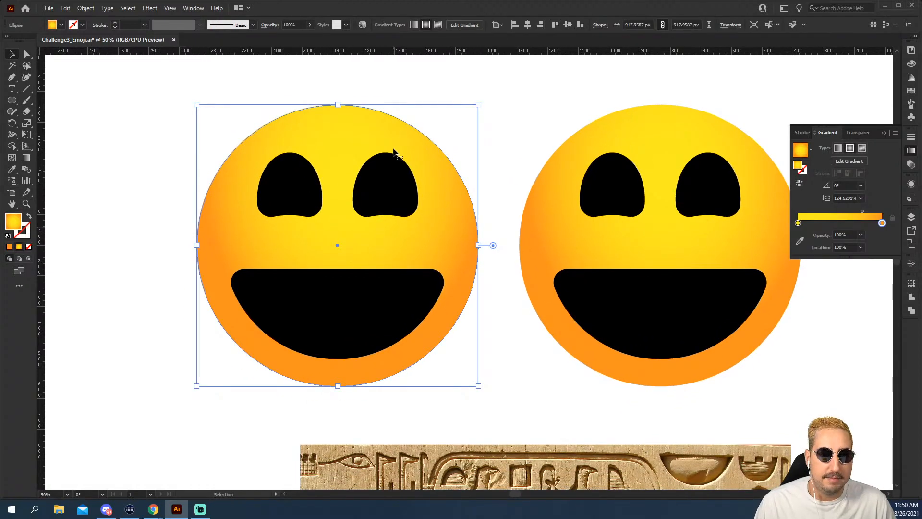
pyautogui.click(464, 25)
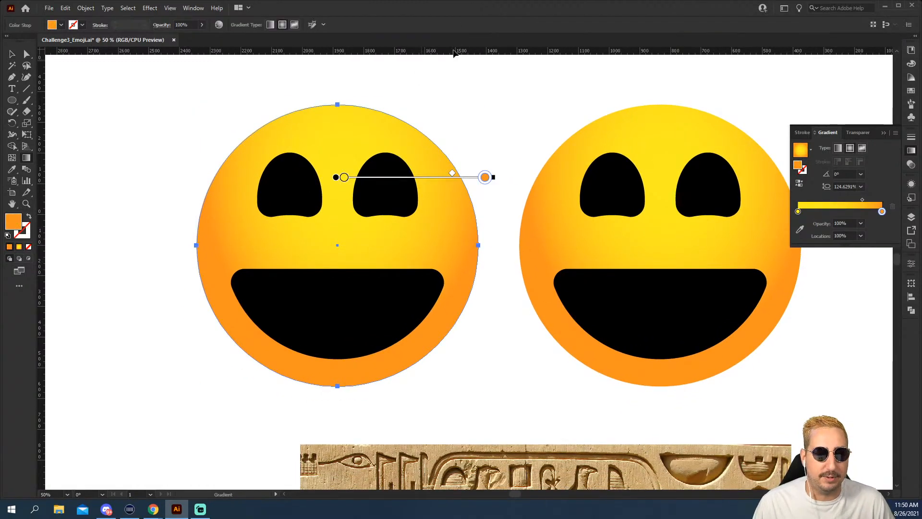
pyautogui.press('v')
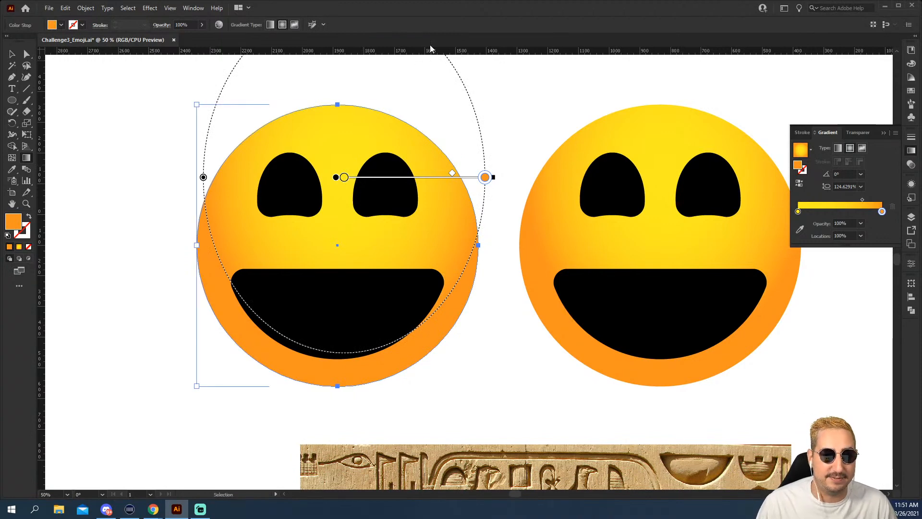
pyautogui.click(294, 26)
# Add a pinkish-red gradient point above the eyes of the left emoji and a blue point on its right cheek.
pyautogui.click(347, 142)
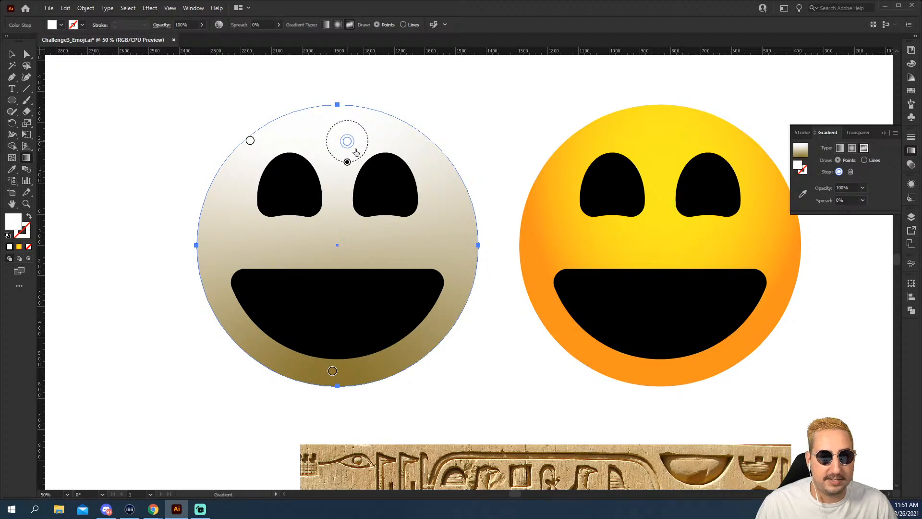
pyautogui.doubleClick(348, 143)
pyautogui.click(320, 183)
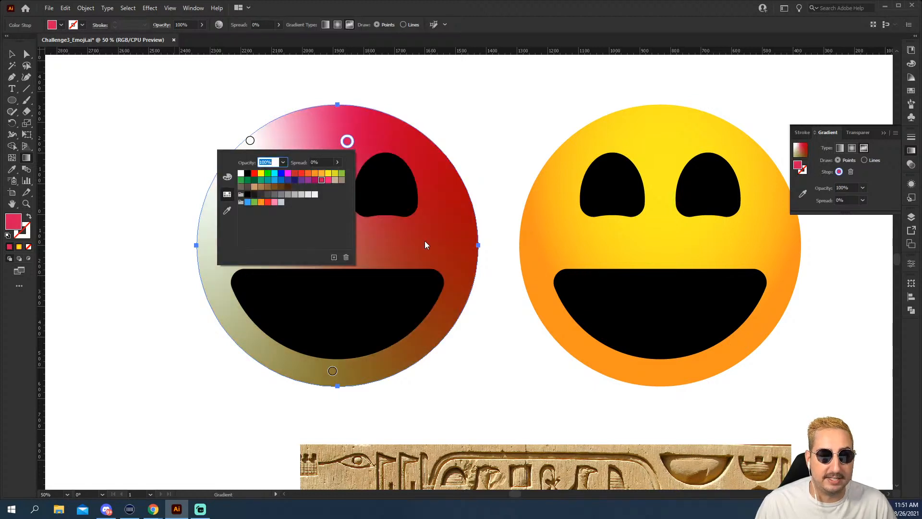
pyautogui.click(424, 241)
pyautogui.click(425, 242)
pyautogui.doubleClick(425, 242)
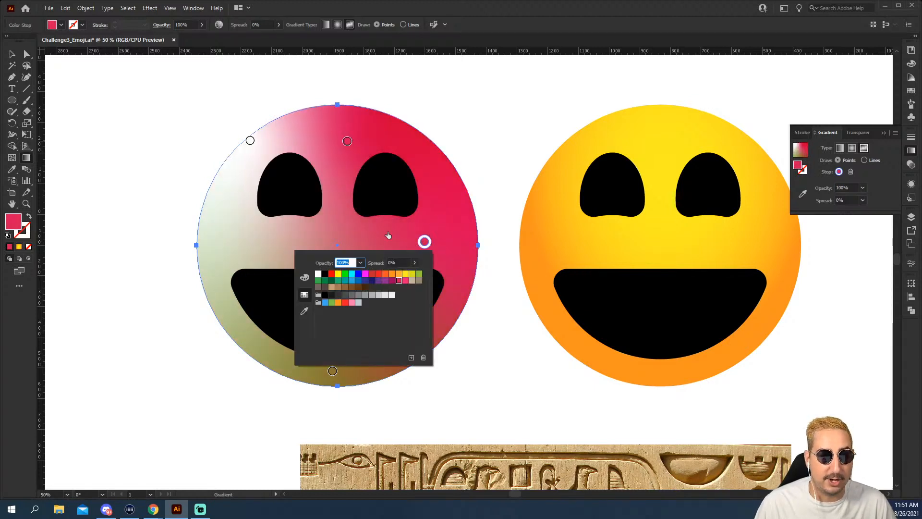
pyautogui.click(360, 275)
pyautogui.click(235, 243)
pyautogui.press('g')
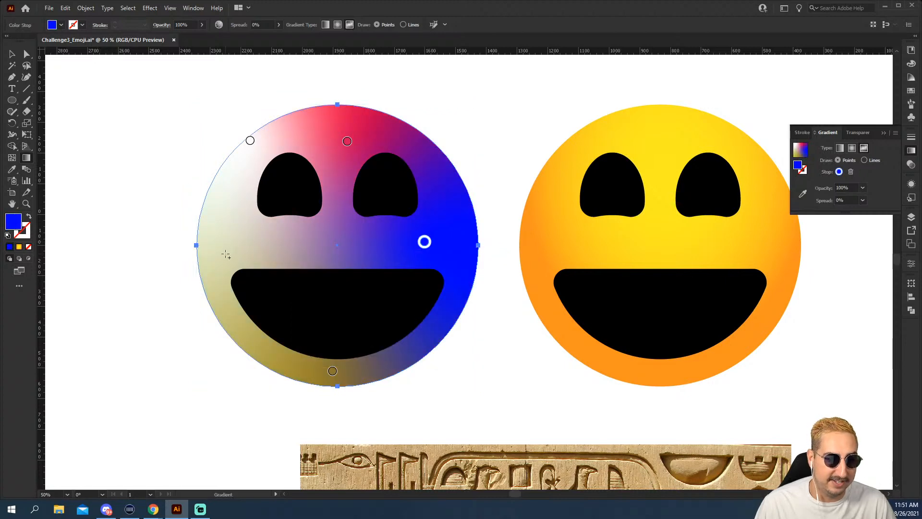
# Add a light green gradient point at the lower-left edge of the left emoji's face and deselect it.
pyautogui.click(248, 345)
pyautogui.doubleClick(247, 345)
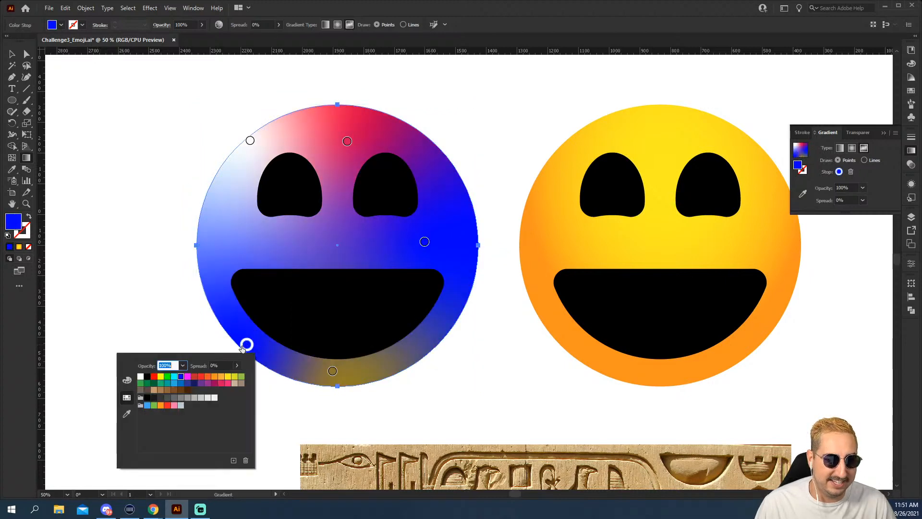
pyautogui.click(242, 377)
pyautogui.click(78, 117)
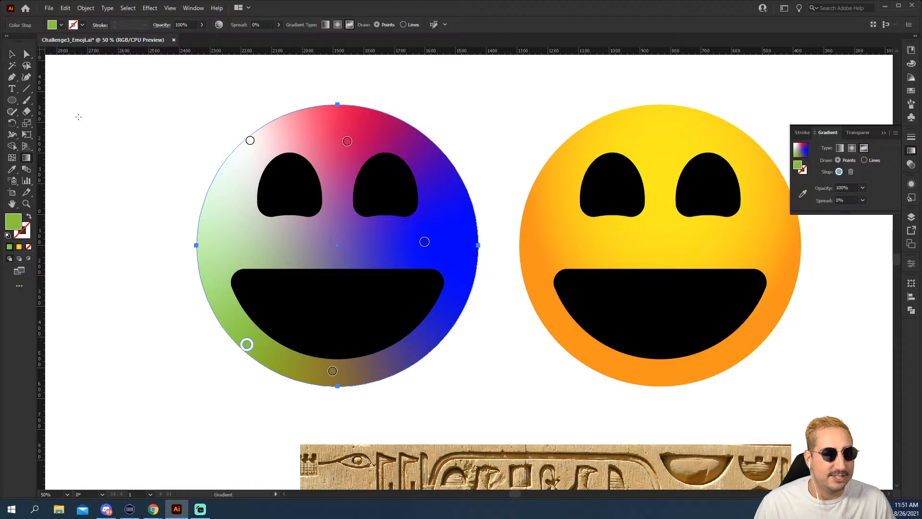
pyautogui.press('v')
pyautogui.click(136, 129)
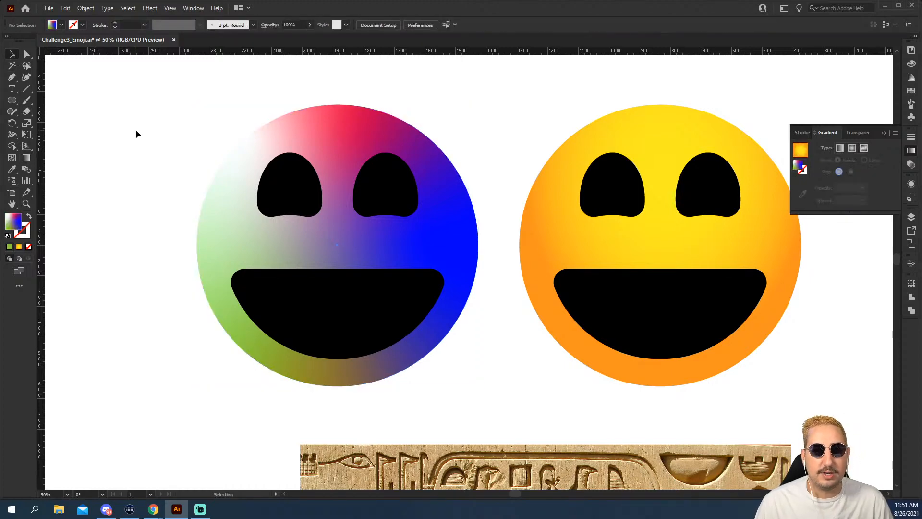
# Draw a rectangle about 707 px wide and 218 px high in the empty space above the emojis.
pyautogui.hotkey('ctrl', '-')
pyautogui.moveTo(603, 298); pyautogui.dragTo(408, 323)
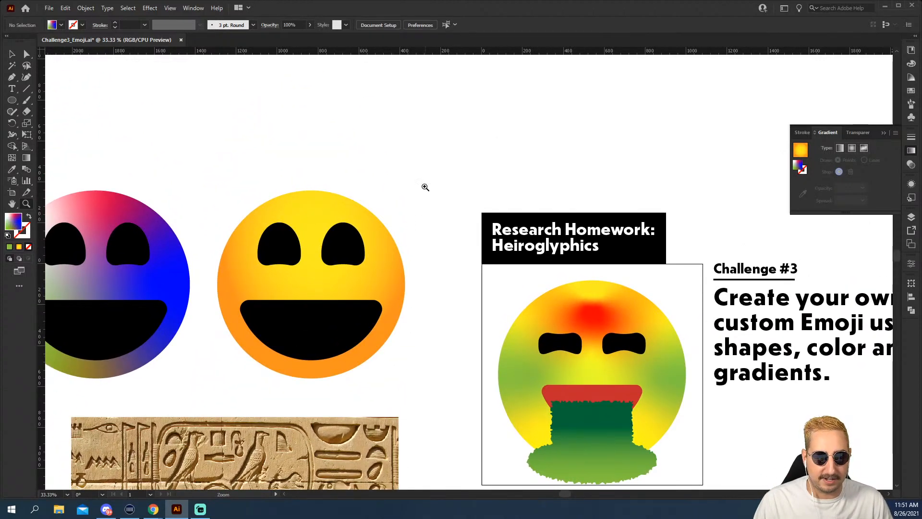
pyautogui.press('m')
pyautogui.moveTo(369, 91)
pyautogui.mouseDown()
pyautogui.moveTo(508, 123)
pyautogui.moveTo(514, 136)
pyautogui.mouseUp()
pyautogui.click(492, 150)
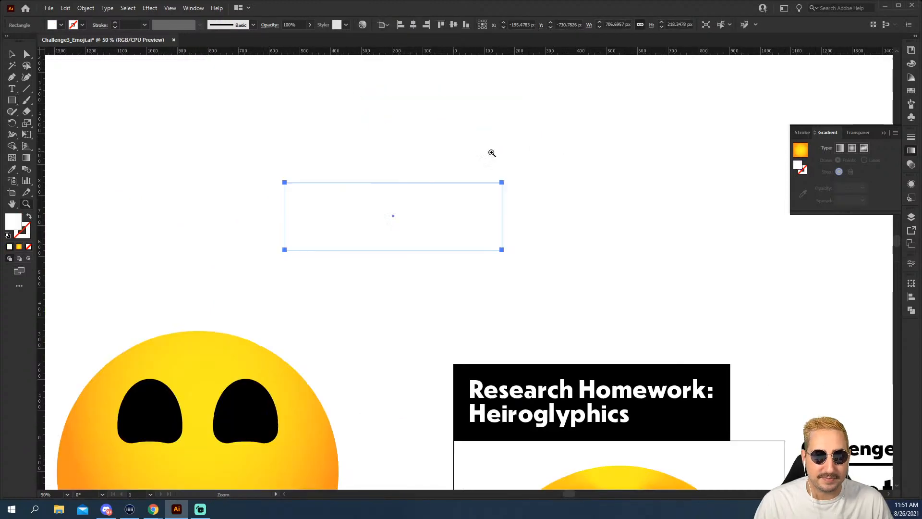
# Fill the rectangle with light blue and round its corners fully into a pill shape.
pyautogui.click(910, 91)
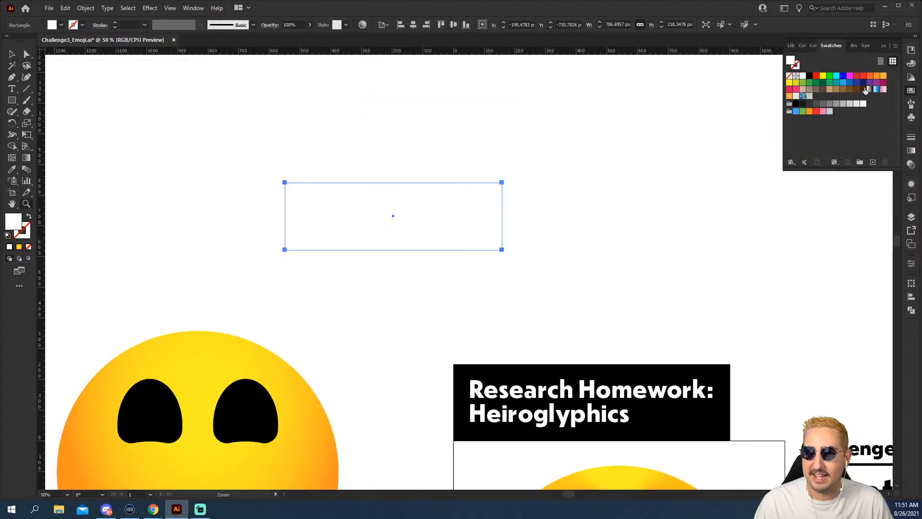
pyautogui.click(851, 82)
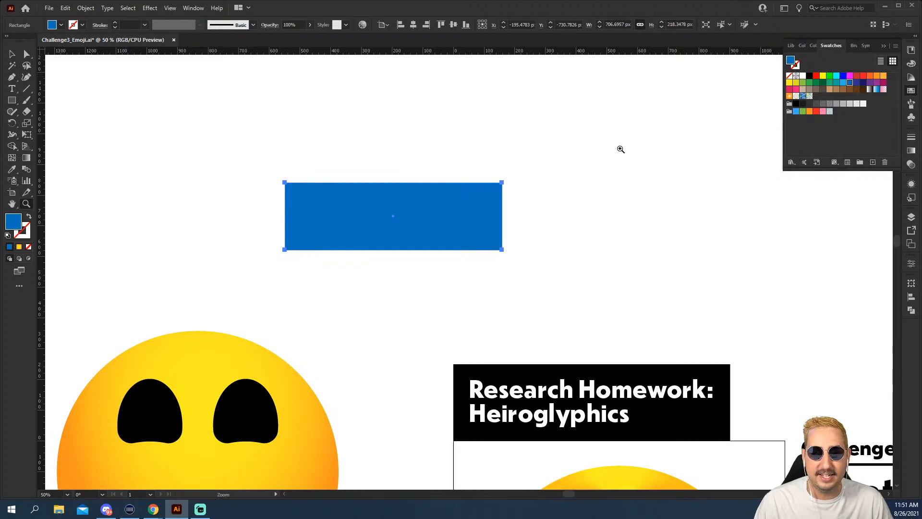
pyautogui.click(842, 82)
pyautogui.press('a')
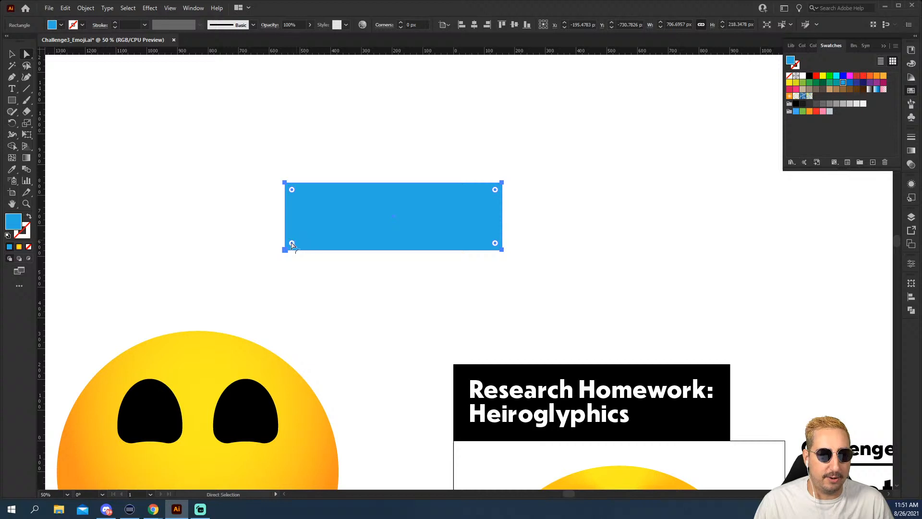
pyautogui.moveTo(292, 245); pyautogui.dragTo(508, 143)
pyautogui.press('v')
pyautogui.click(508, 142)
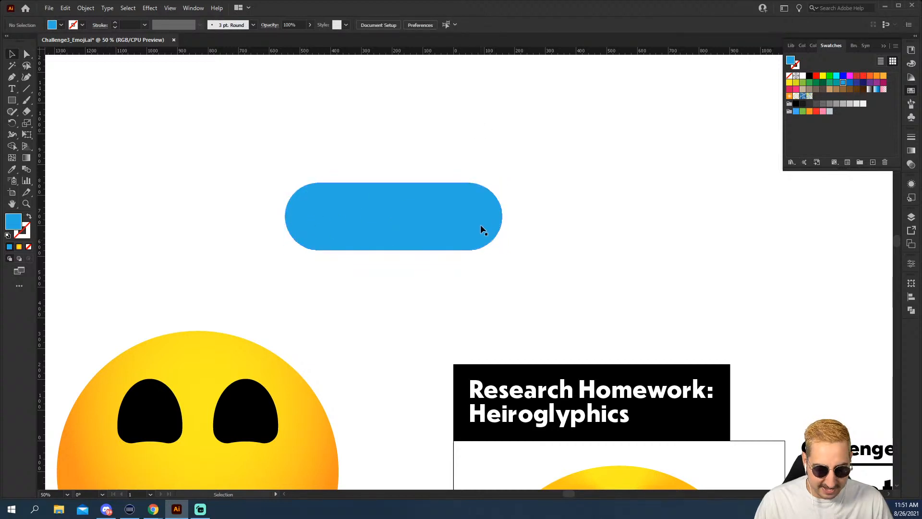
# Draw a three-sided polygon over the right end of the blue pill shape.
pyautogui.click(12, 100)
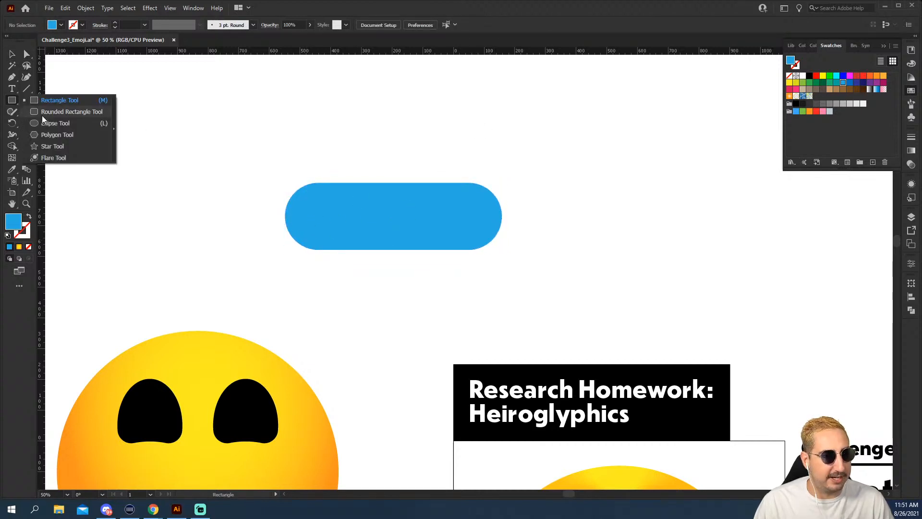
pyautogui.click(57, 135)
pyautogui.moveTo(501, 193); pyautogui.dragTo(533, 225)
pyautogui.press('Down')
pyautogui.press('Down')
pyautogui.press('Down')
# Rotate the triangle, shrink it to about 131 by 145 px, and position it as a speech-bubble tail under the pill's right end.
pyautogui.press('r')
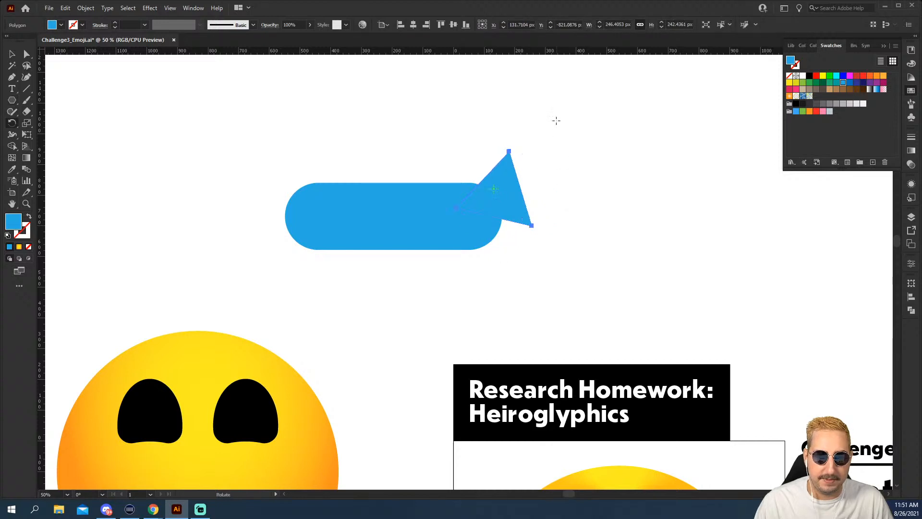
pyautogui.moveTo(556, 119); pyautogui.dragTo(569, 157)
pyautogui.press('v')
pyautogui.moveTo(496, 207); pyautogui.dragTo(464, 251)
pyautogui.press('s')
pyautogui.moveTo(573, 186); pyautogui.dragTo(522, 209)
pyautogui.moveTo(482, 239); pyautogui.dragTo(482, 246)
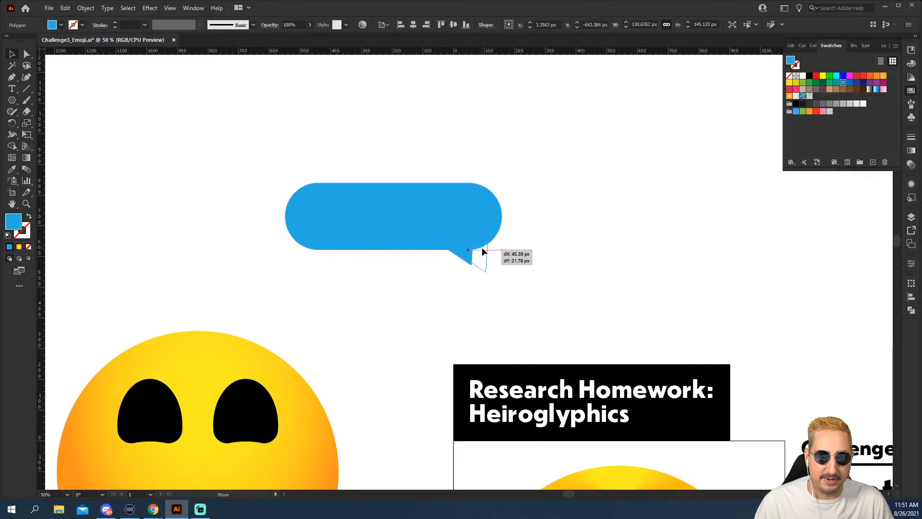
pyautogui.press('v')
pyautogui.click(485, 277)
# Duplicate the smiling yellow emoji onto the blue speech bubble and scale the copy down to about 153 px.
pyautogui.moveTo(374, 347); pyautogui.dragTo(447, 198)
pyautogui.moveTo(438, 206); pyautogui.dragTo(131, 467)
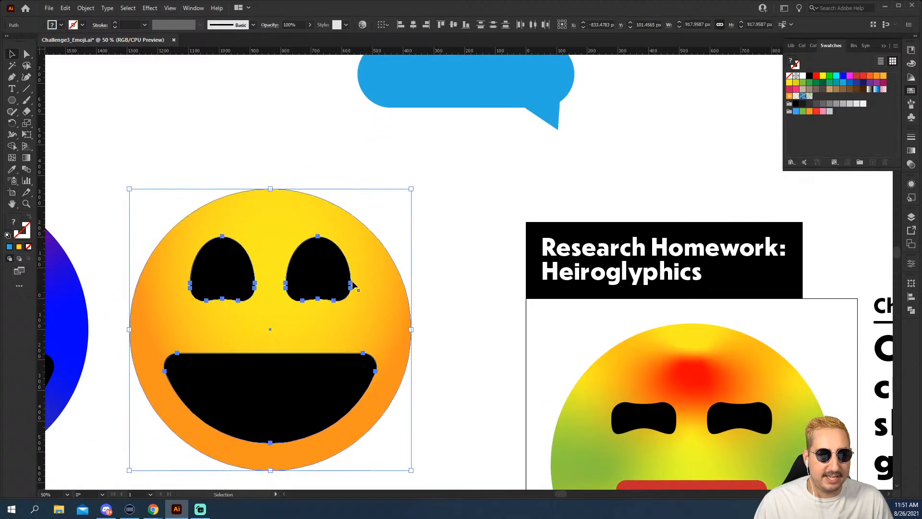
pyautogui.moveTo(307, 279); pyautogui.dragTo(375, 196)
pyautogui.press('s')
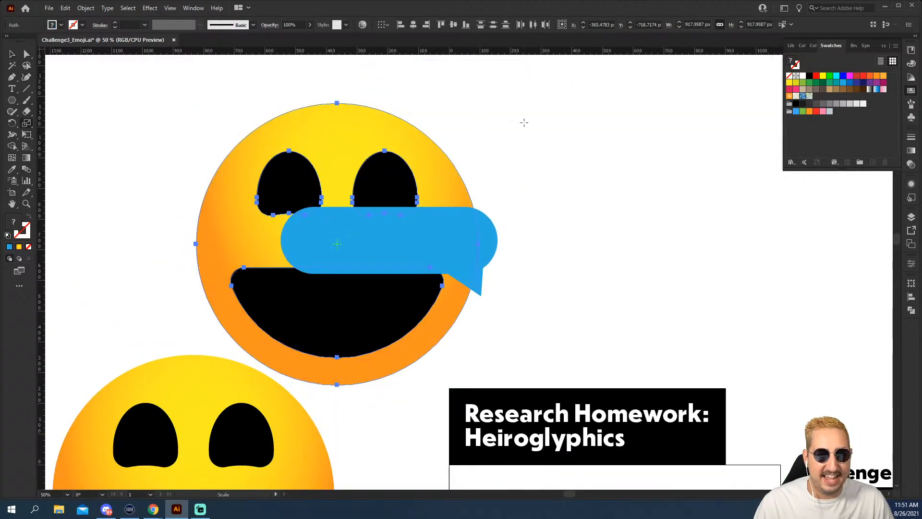
pyautogui.moveTo(523, 121); pyautogui.dragTo(431, 168)
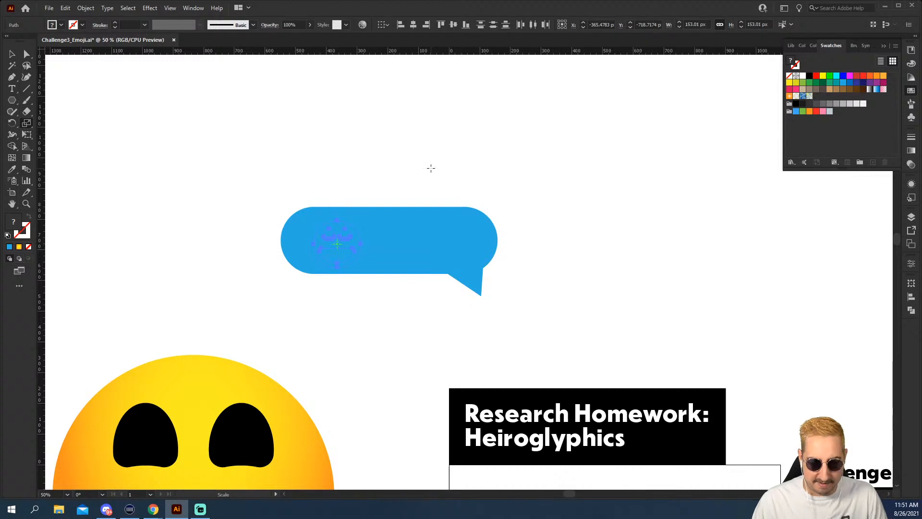
# Group the small emoji, bring it to the front, and nudge it up and left to the speech bubble's left end.
pyautogui.press('v')
pyautogui.hotkey('ctrl', 'shift', ']')
pyautogui.press('Up')
pyautogui.press('Up')
pyautogui.press('Left')
pyautogui.hotkey('shift', 'Up')
pyautogui.hotkey('shift', 'Left')
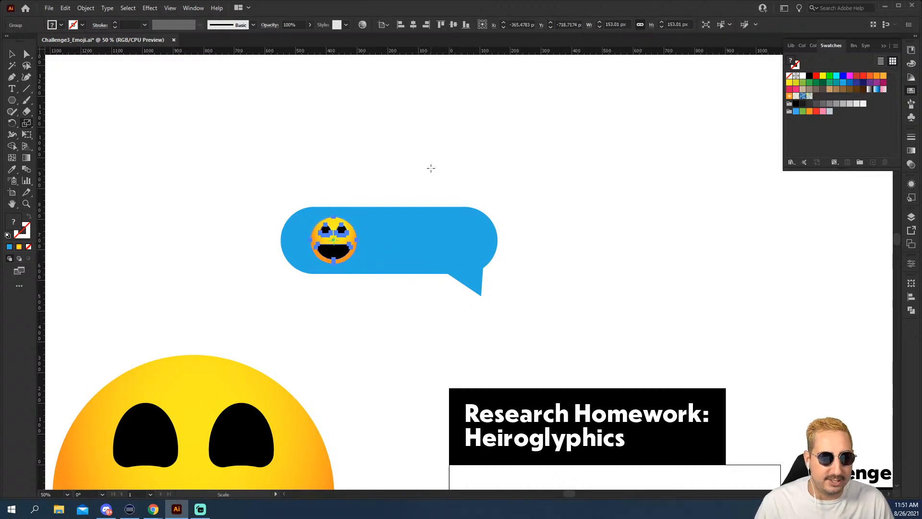
pyautogui.hotkey('shift', 'Left')
pyautogui.hotkey('shift', 'Left')
pyautogui.hotkey('shift', 'Left')
pyautogui.hotkey('shift', 'Left')
pyautogui.hotkey('shift', 'Left')
pyautogui.hotkey('shift', 'Left')
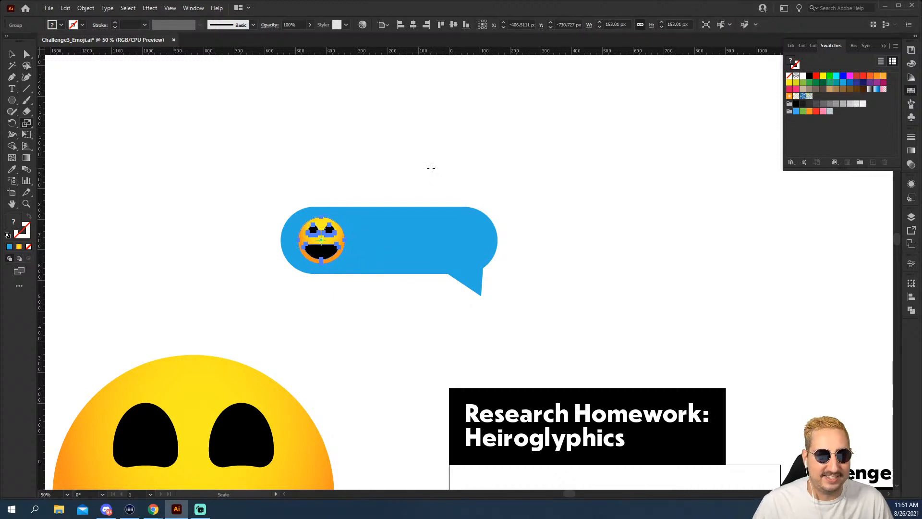
# Select all parts of the sick emoji in the Research Homework frame and copy them.
pyautogui.press('v')
pyautogui.scroll(1, 431, 167)
pyautogui.click(430, 167)
pyautogui.press('z')
pyautogui.keyDown('alt'); pyautogui.click(505, 328); pyautogui.keyUp('alt')
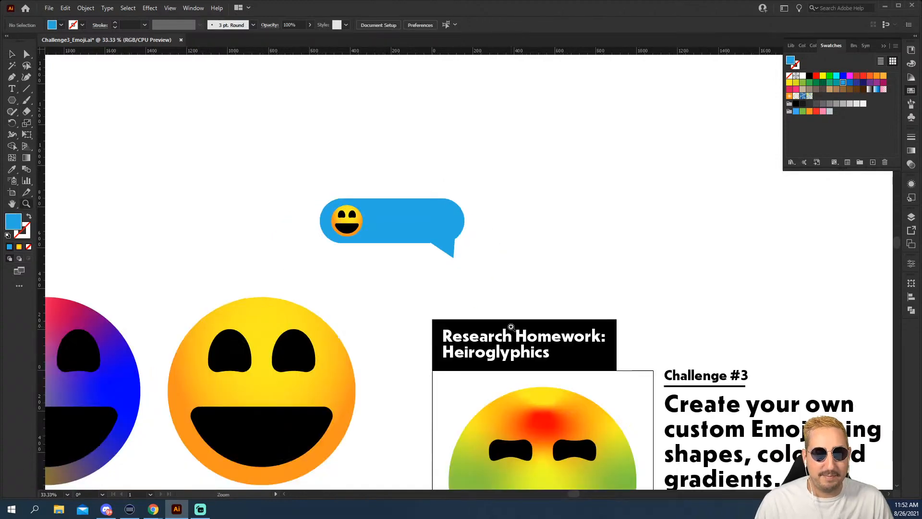
pyautogui.click(488, 126)
pyautogui.moveTo(509, 319); pyautogui.dragTo(500, 230)
pyautogui.moveTo(480, 374); pyautogui.dragTo(476, 129)
pyautogui.moveTo(429, 316); pyautogui.dragTo(365, 181)
pyautogui.press('v')
pyautogui.moveTo(313, 230); pyautogui.dragTo(572, 375)
pyautogui.moveTo(448, 96); pyautogui.dragTo(566, 413)
pyautogui.press('z')
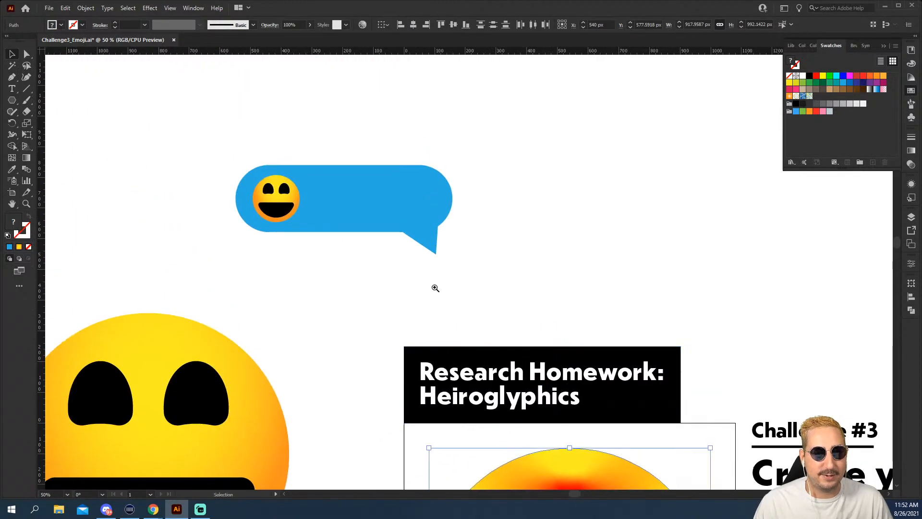
# Paste the copied sick emoji near the blue speech bubble and group its parts.
pyautogui.click(434, 288)
pyautogui.click(461, 230)
pyautogui.hotkey('ctrl', 'v')
pyautogui.hotkey('ctrl', 'g')
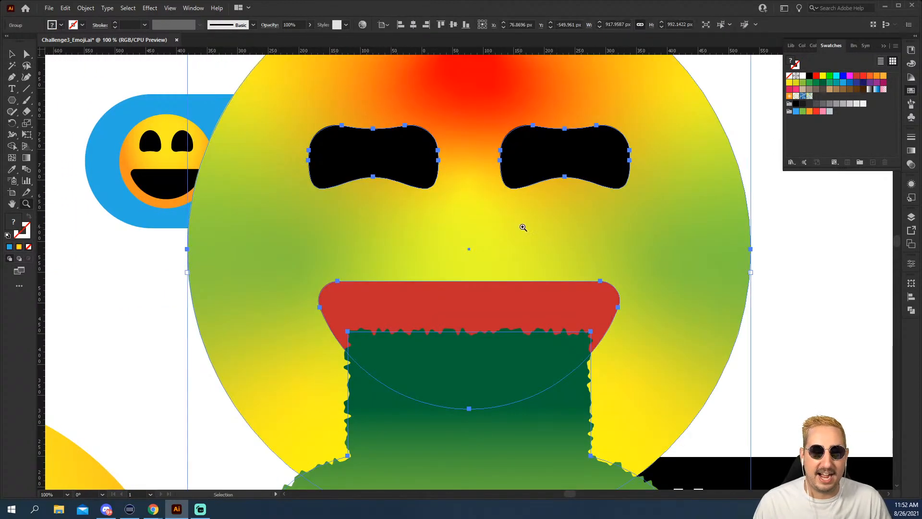
# Scale the sick emoji copy down to about 148 by 160 px and place it beside the smiling emoji in the speech bubble.
pyautogui.press('s')
pyautogui.moveTo(683, 128); pyautogui.dragTo(532, 223)
pyautogui.press('v')
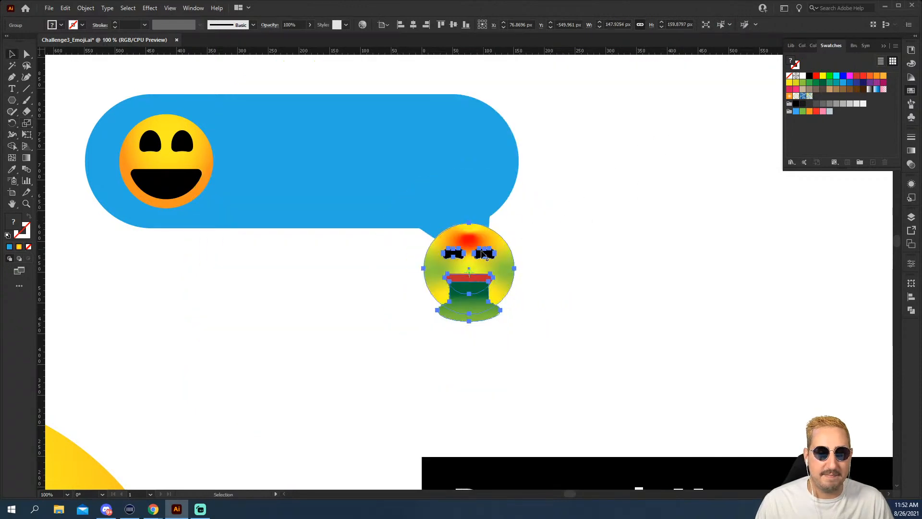
pyautogui.moveTo(438, 225); pyautogui.dragTo(253, 126)
pyautogui.click(604, 237)
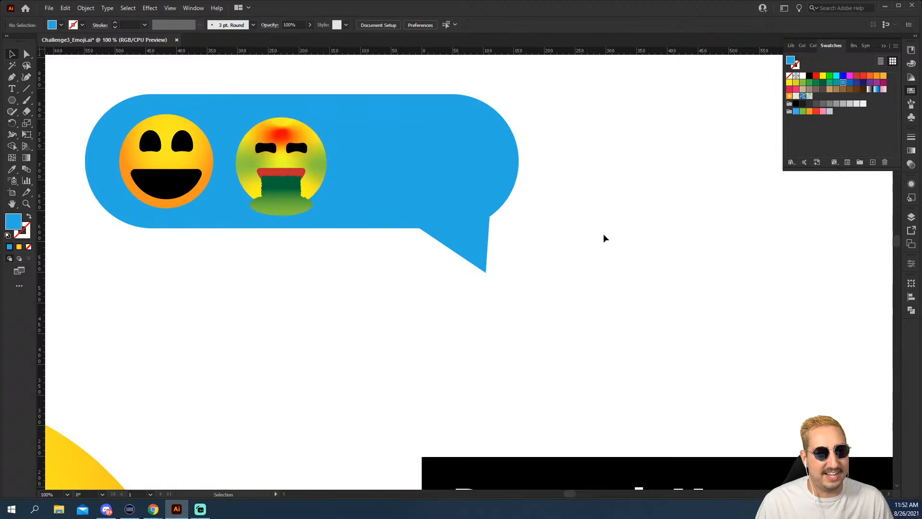
# Shorten the speech bubble by moving its right-end and tail anchor points inward until it fits closely around the two emojis.
pyautogui.press('a')
pyautogui.moveTo(358, 78); pyautogui.dragTo(604, 338)
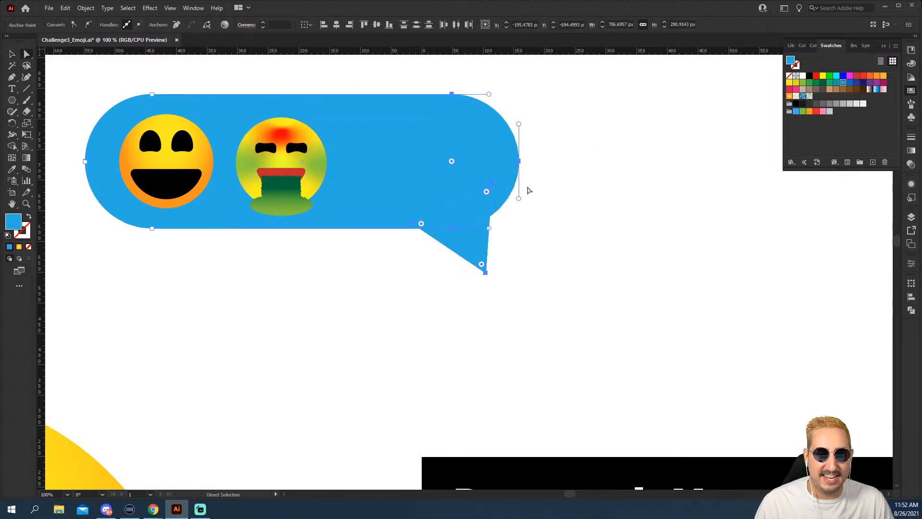
pyautogui.moveTo(519, 165); pyautogui.dragTo(355, 167)
pyautogui.click(588, 305)
# Change the multicoloured emoji face's fill to a linear gradient.
pyautogui.press('z')
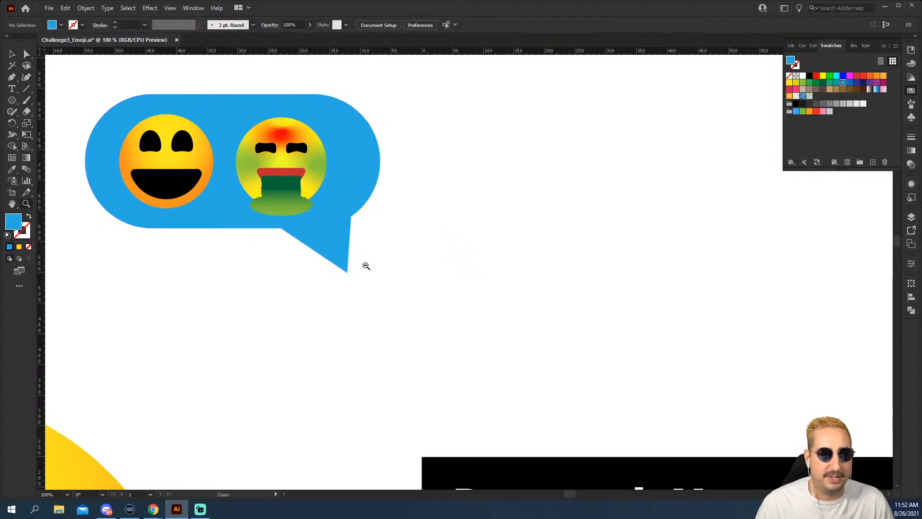
pyautogui.keyDown('alt'); pyautogui.click(421, 296); pyautogui.keyUp('alt')
pyautogui.keyDown('alt'); pyautogui.click(421, 295); pyautogui.keyUp('alt')
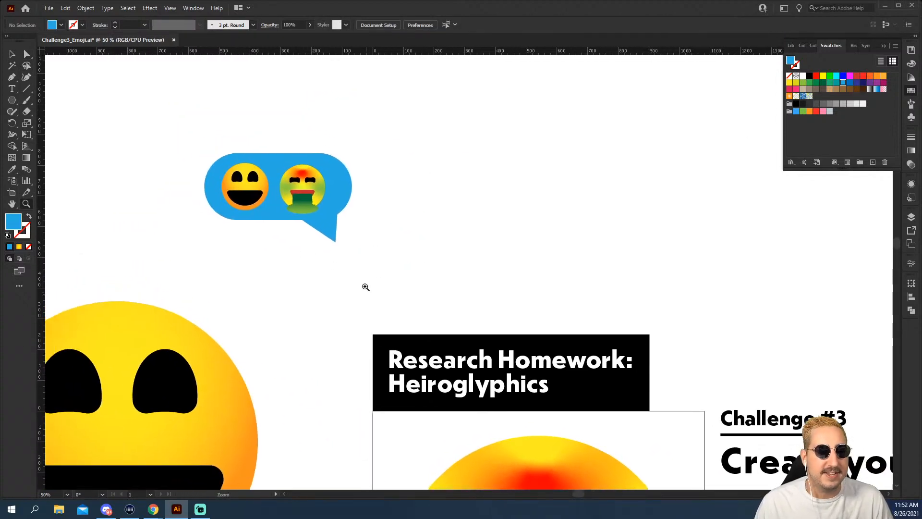
pyautogui.click(348, 222)
pyautogui.click(436, 250)
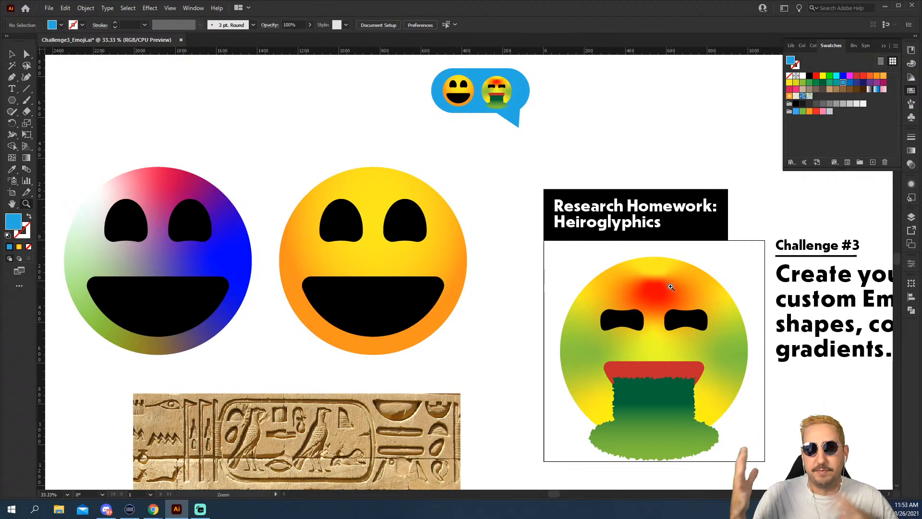
pyautogui.press('v')
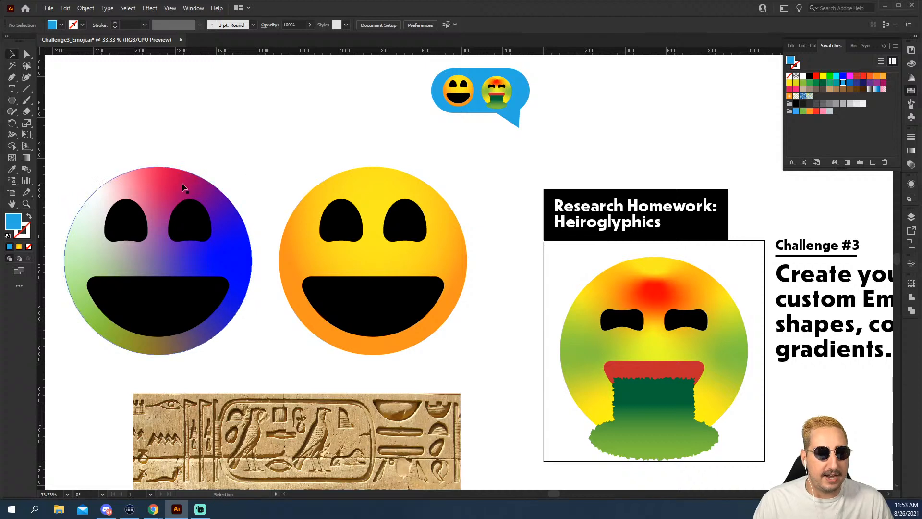
pyautogui.click(186, 187)
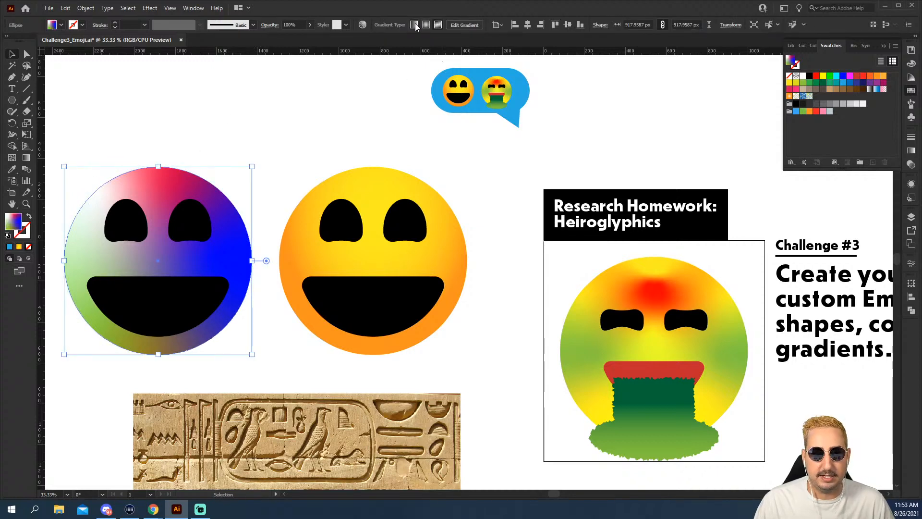
pyautogui.click(414, 25)
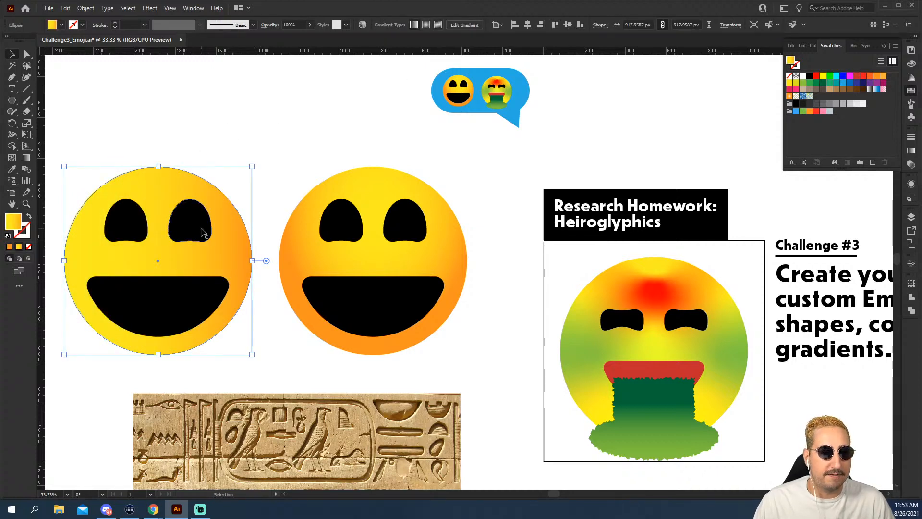
# Move the linear gradient's orange stop inward from the face's right edge and shift the midpoint toward the yellow stop.
pyautogui.click(29, 157)
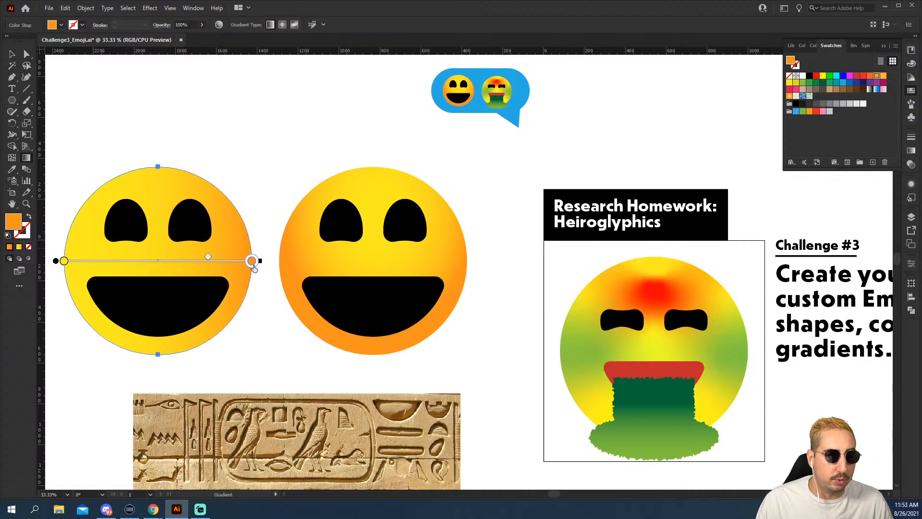
pyautogui.moveTo(254, 267); pyautogui.dragTo(189, 267)
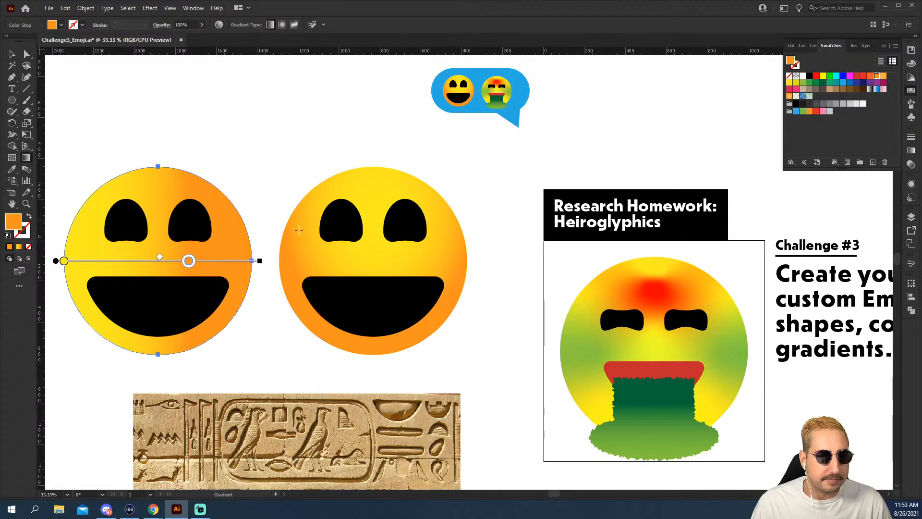
pyautogui.moveTo(160, 259); pyautogui.dragTo(143, 258)
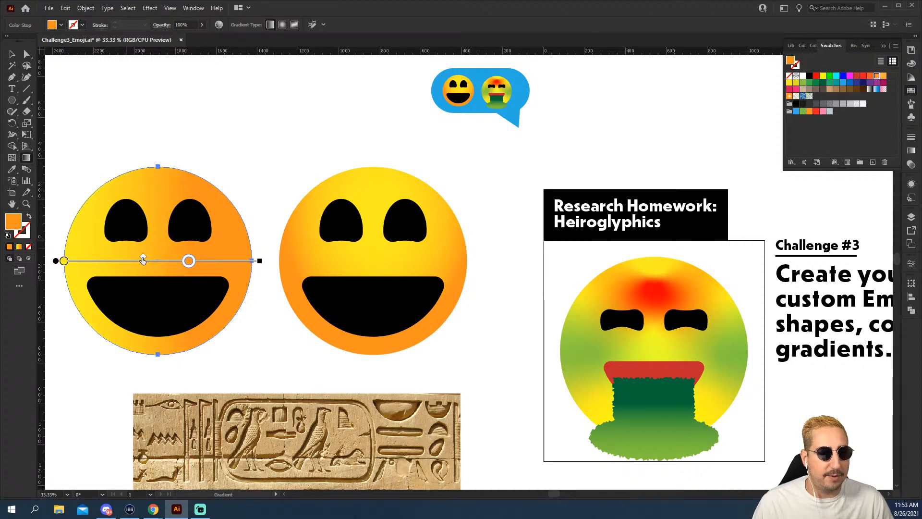